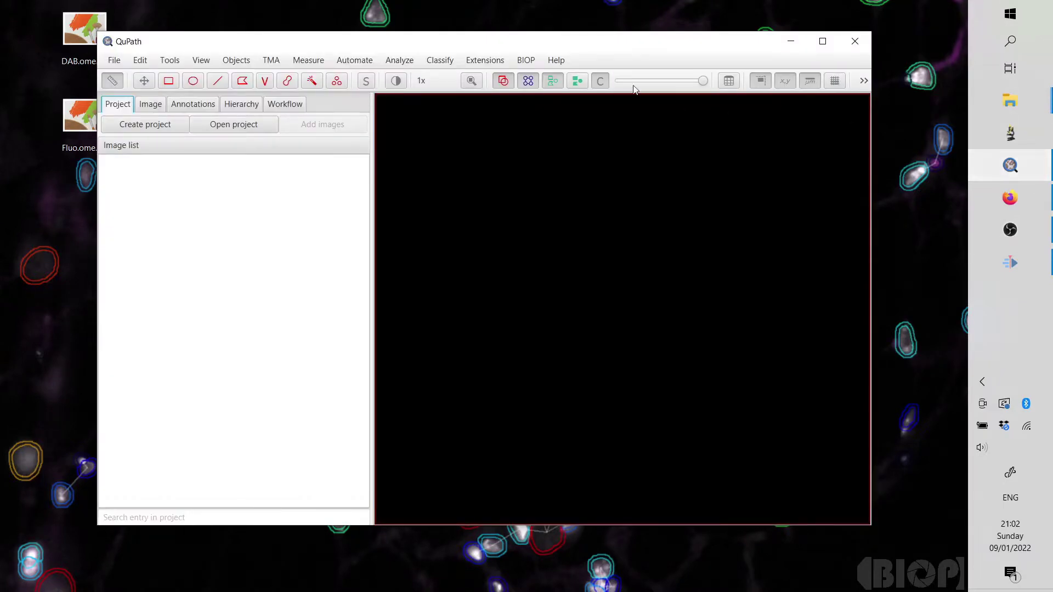
# Create a desktop folder named demo_registration and make it an empty QuPath project.
pyautogui.moveTo(587, 40); pyautogui.dragTo(677, 40)
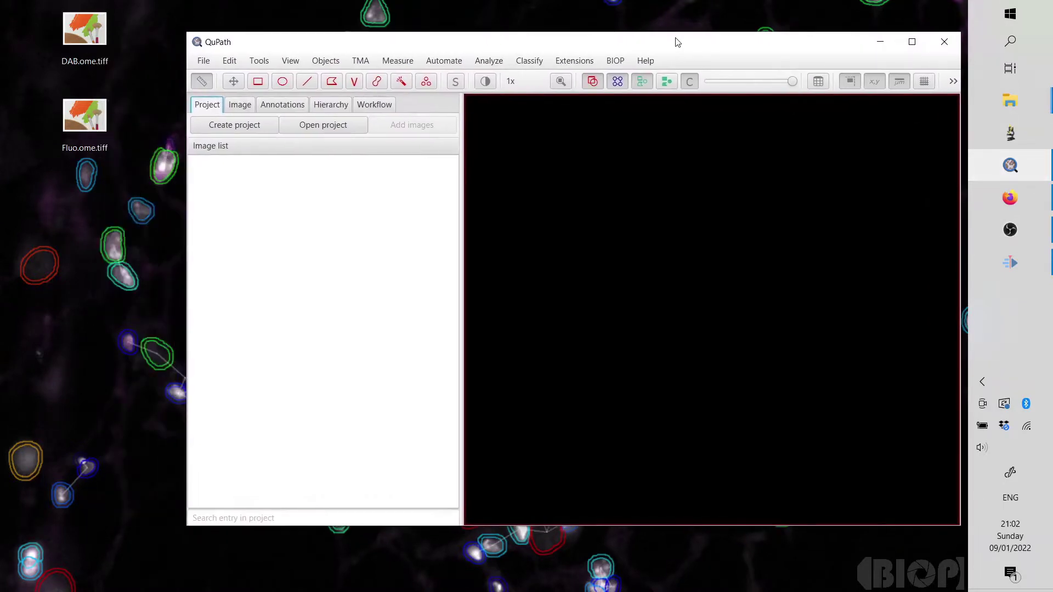
pyautogui.rightClick(90, 240)
pyautogui.moveTo(49, 437)
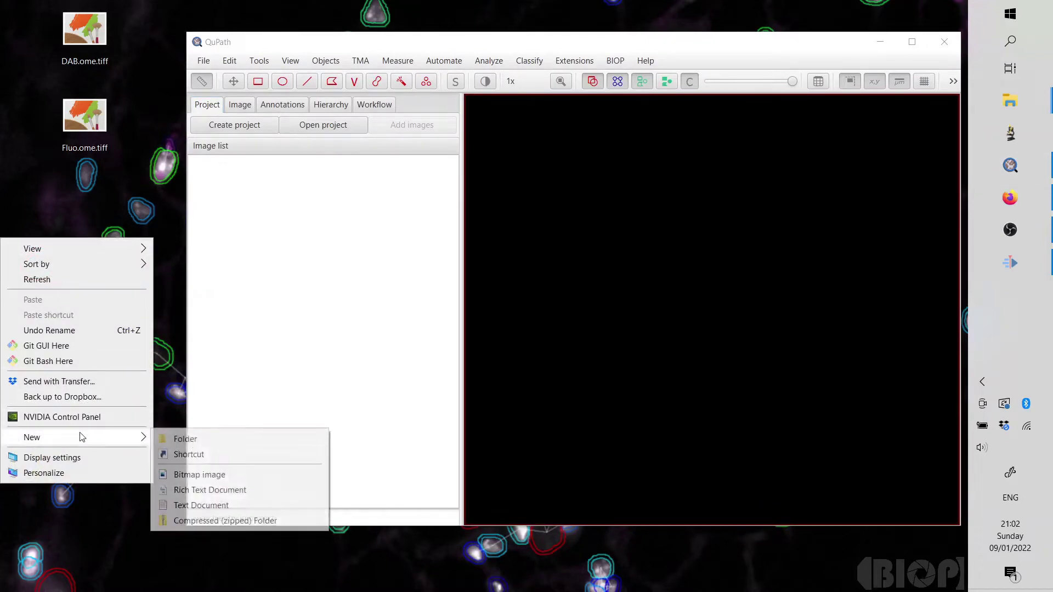
pyautogui.click(189, 438)
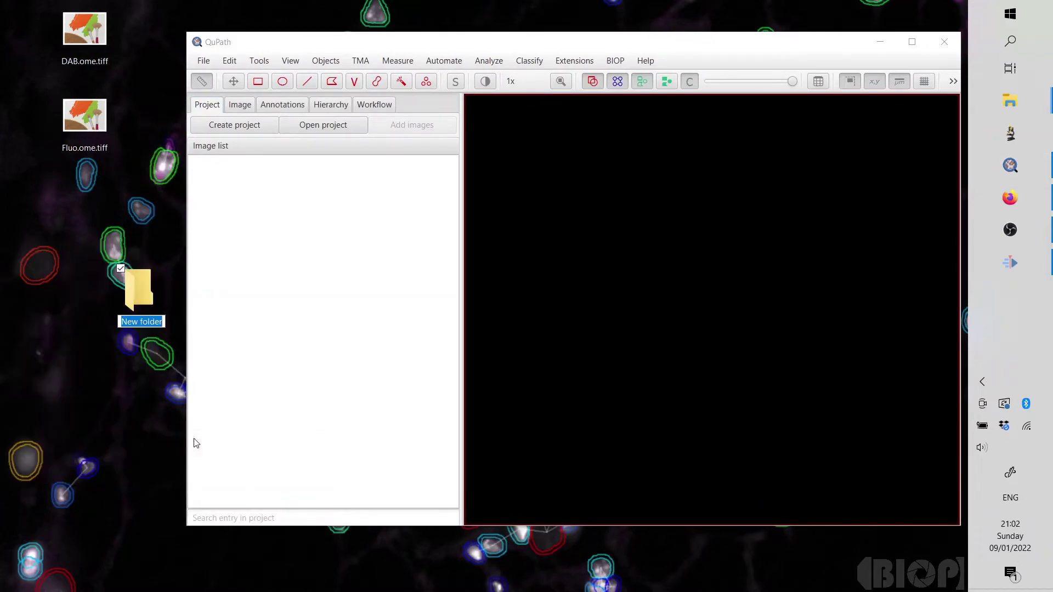
pyautogui.write('demo')
pyautogui.write('_regis')
pyautogui.write('tration')
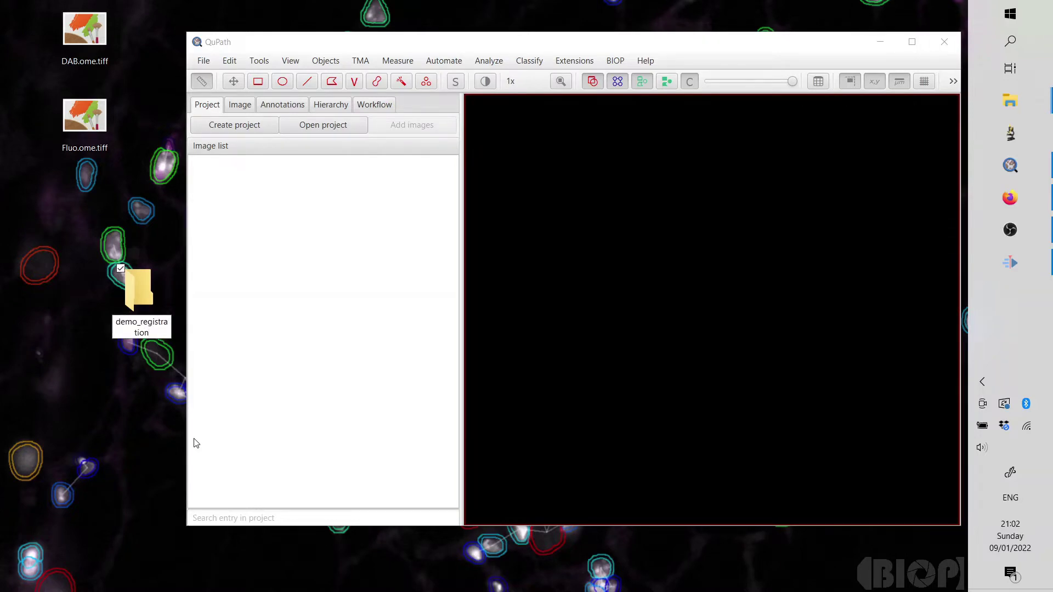
pyautogui.press('Return')
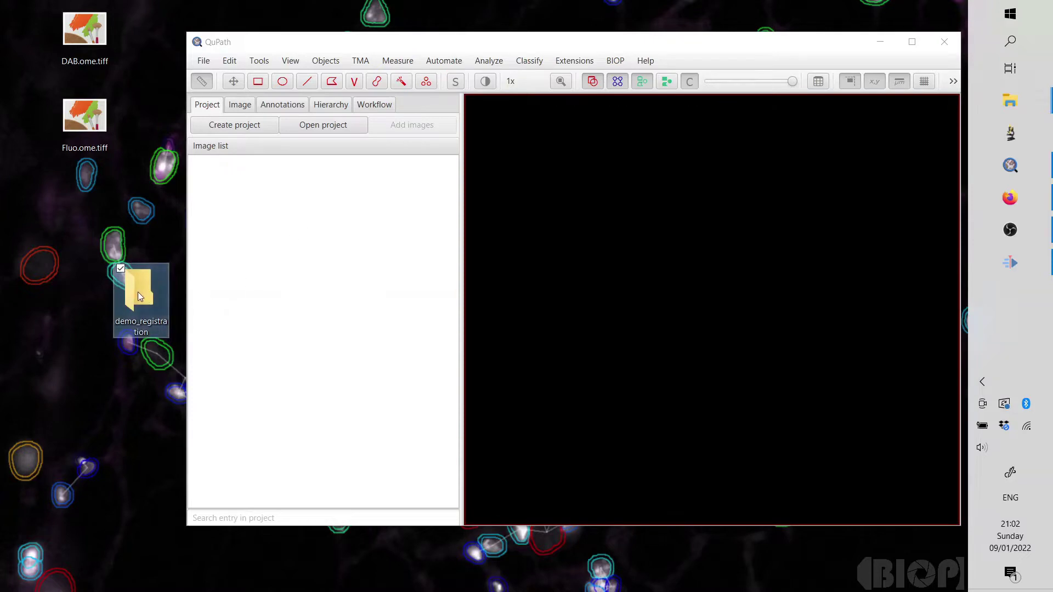
pyautogui.moveTo(137, 292); pyautogui.dragTo(287, 285)
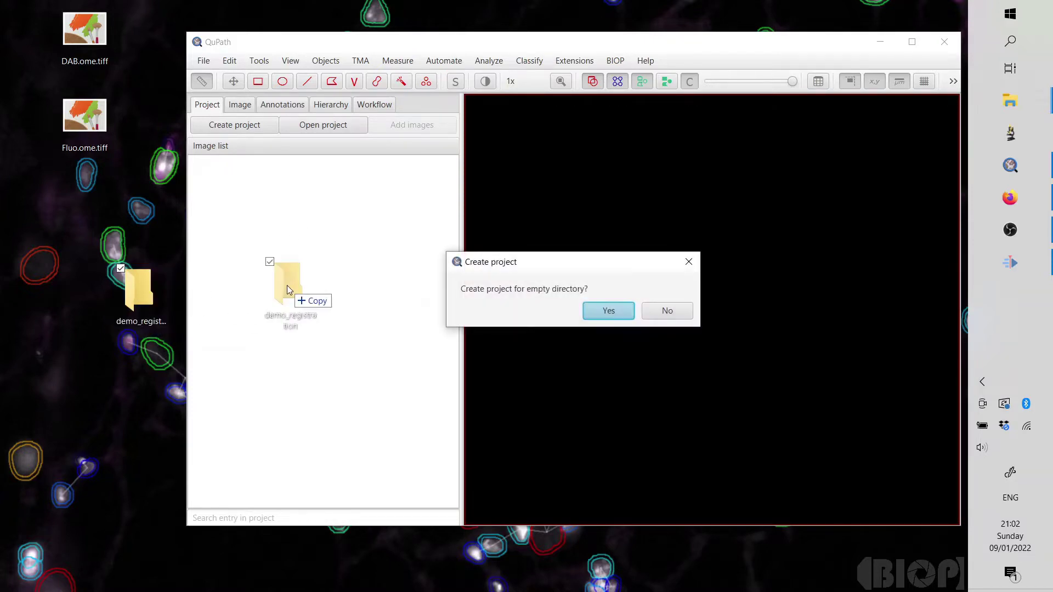
pyautogui.click(609, 311)
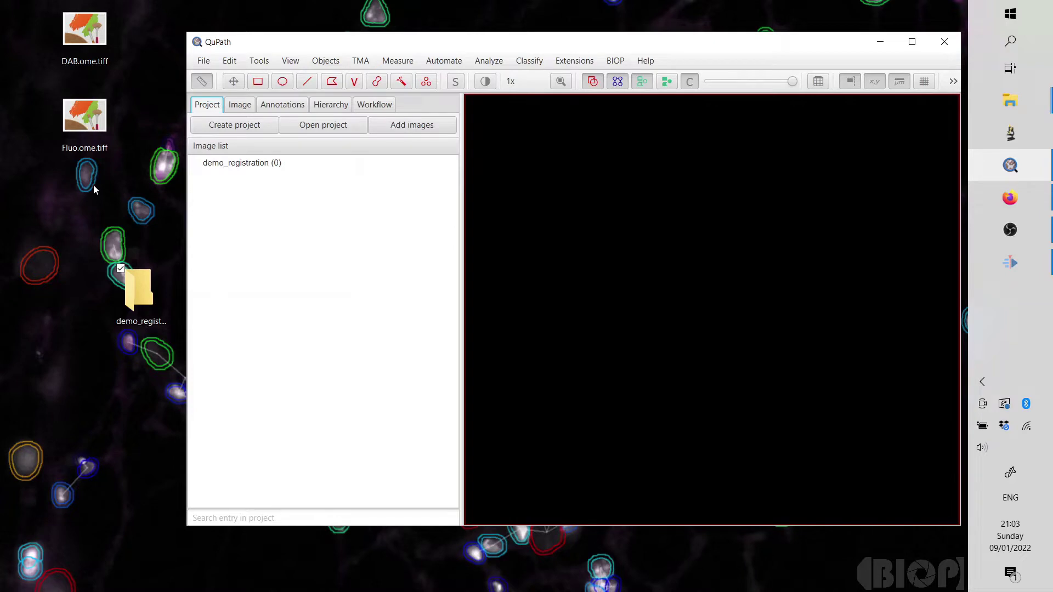
# Import DAB.ome.tiff and Fluo.ome.tiff with the Bio-Formats builder image provider.
pyautogui.moveTo(92, 186); pyautogui.dragTo(107, 34)
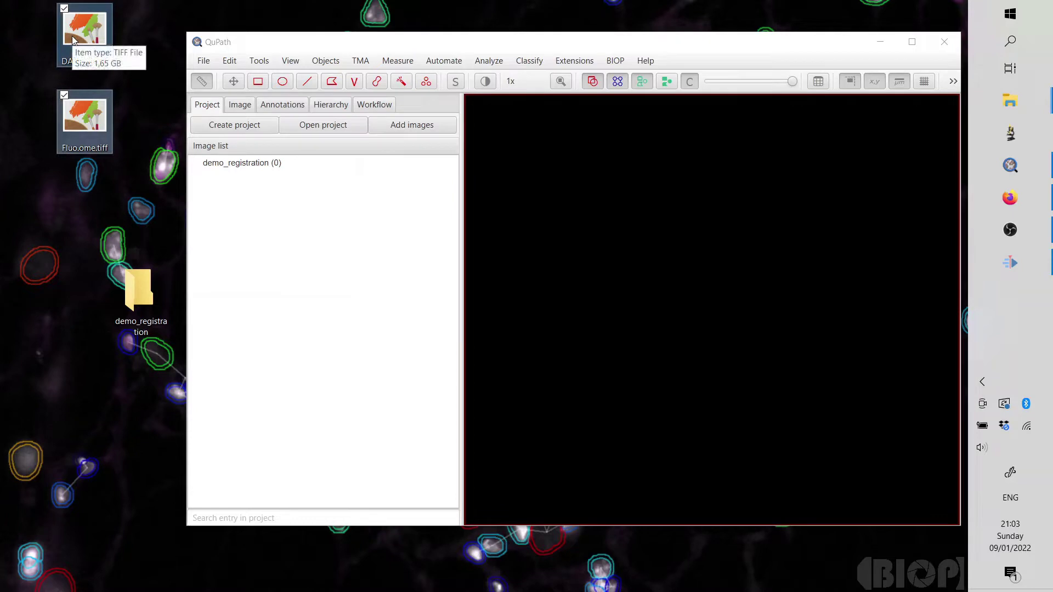
pyautogui.moveTo(74, 39); pyautogui.dragTo(290, 215)
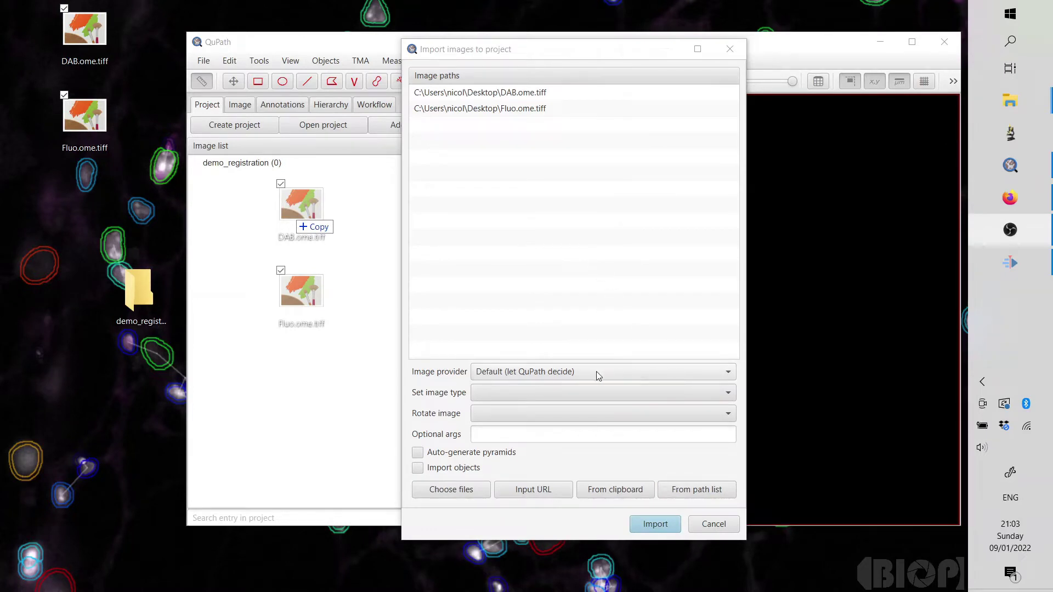
pyautogui.click(731, 374)
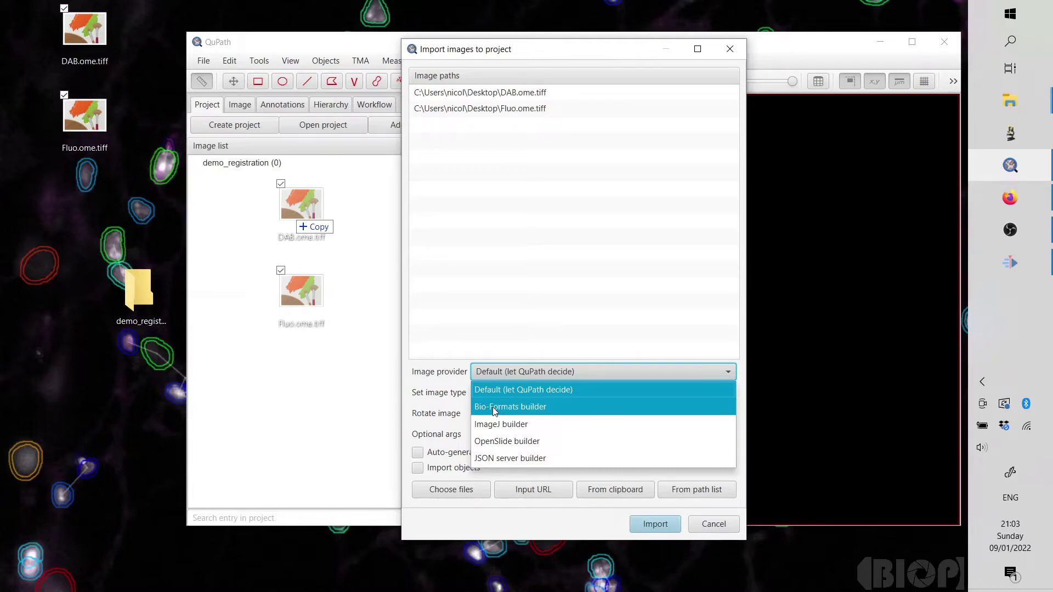
pyautogui.click(494, 409)
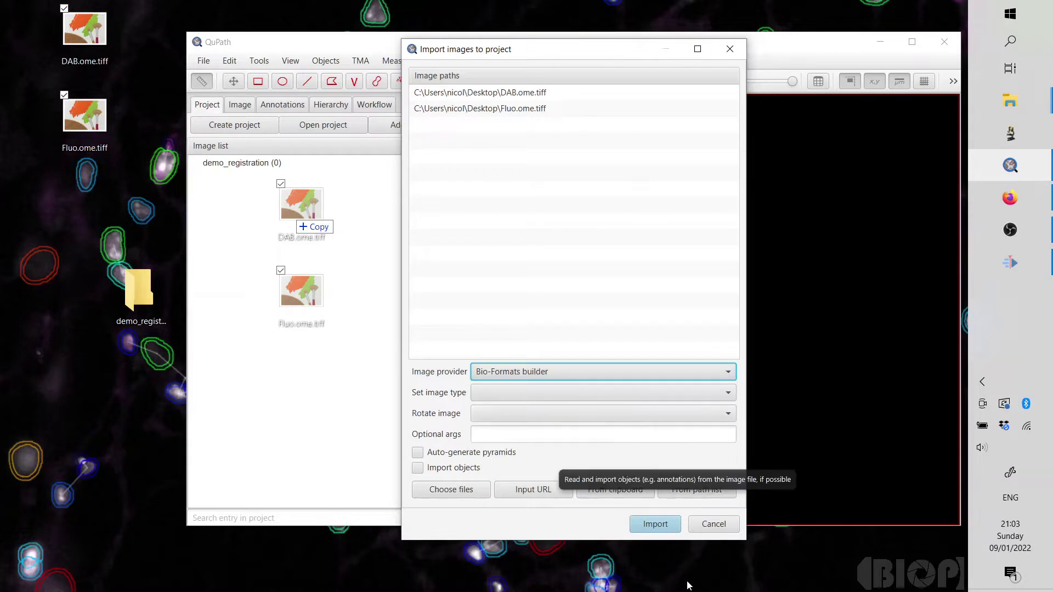
pyautogui.click(656, 527)
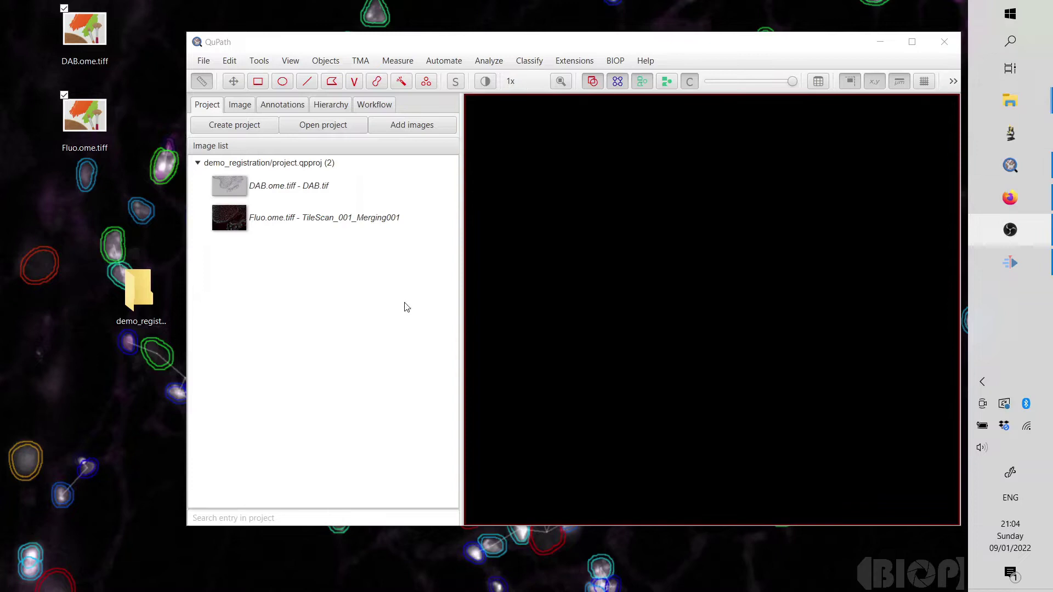
# Set DAB.ome.tiff to Brightfield (H-DAB), save it, and open Fluo.ome.tiff.
pyautogui.doubleClick(256, 189)
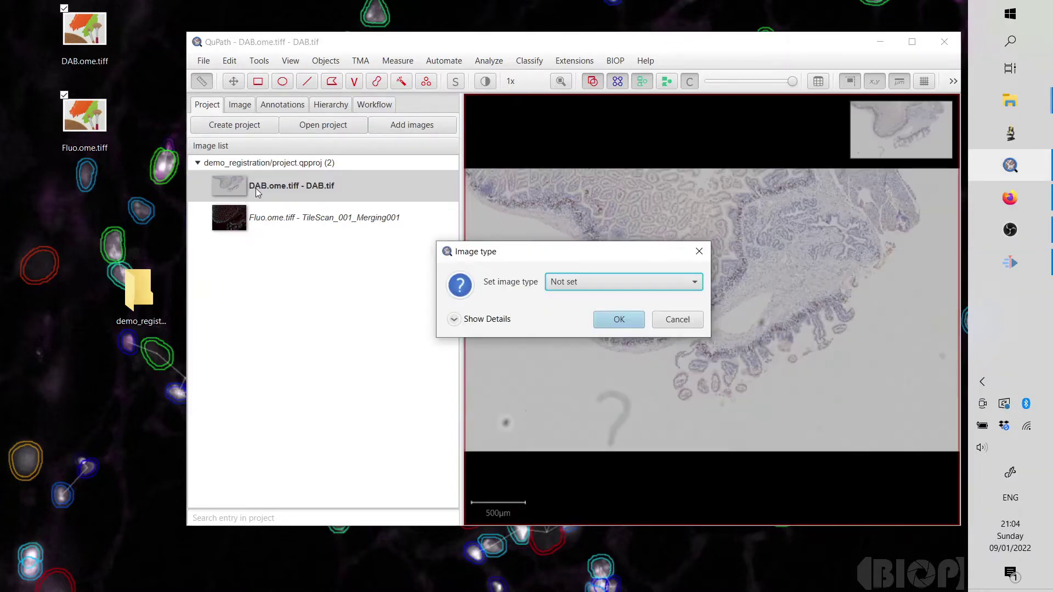
pyautogui.click(698, 287)
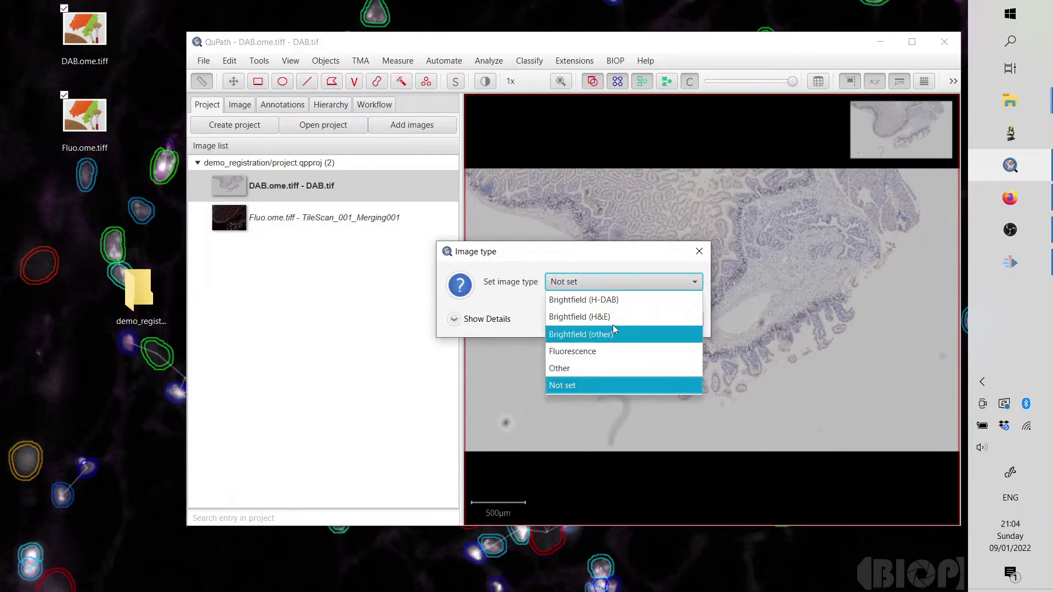
pyautogui.click(619, 301)
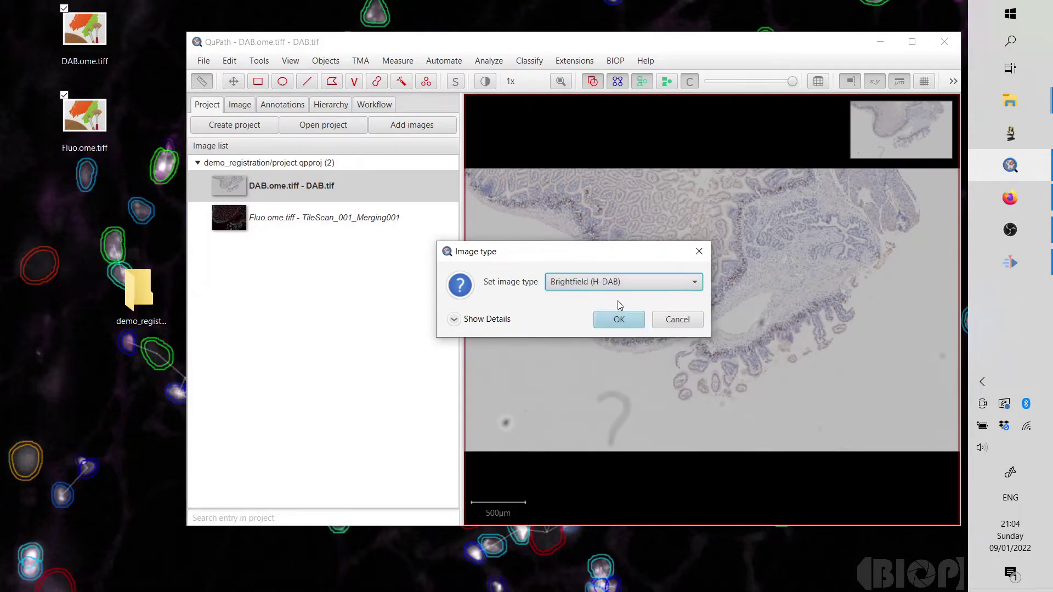
pyautogui.click(617, 320)
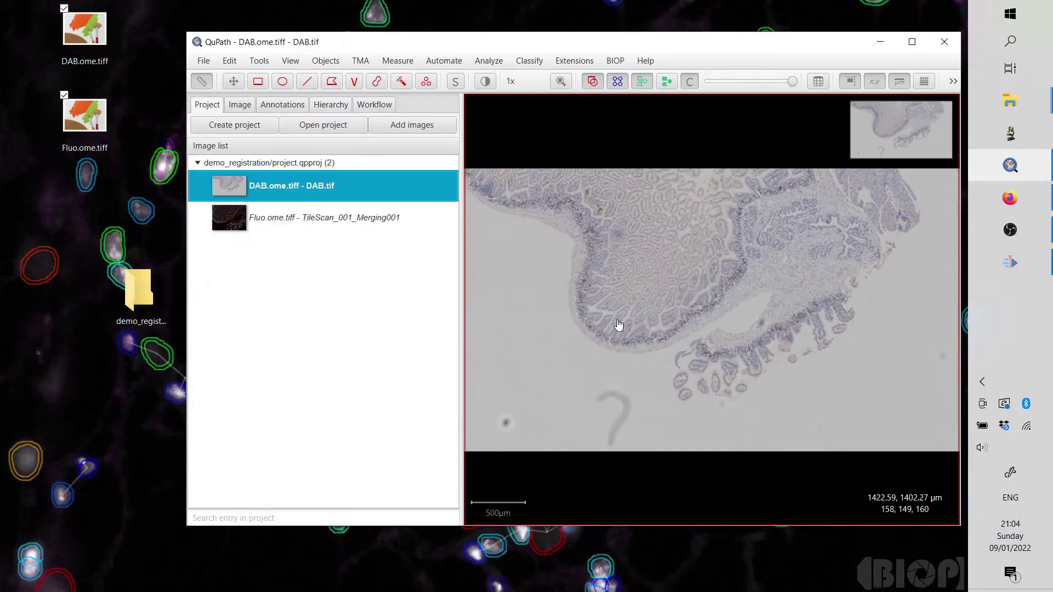
pyautogui.scroll(5, 722, 300)
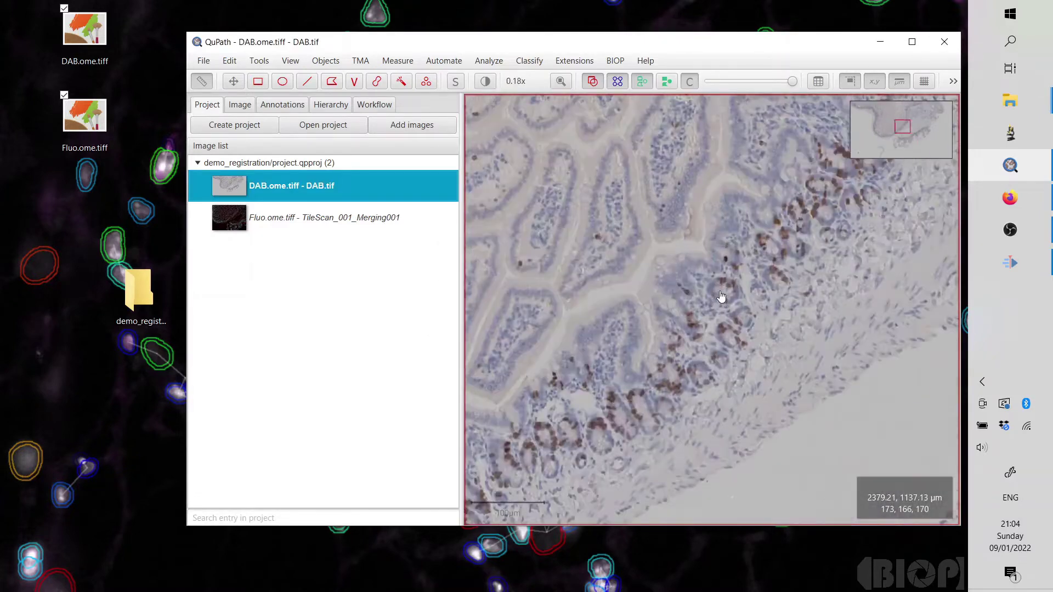
pyautogui.scroll(3, 720, 296)
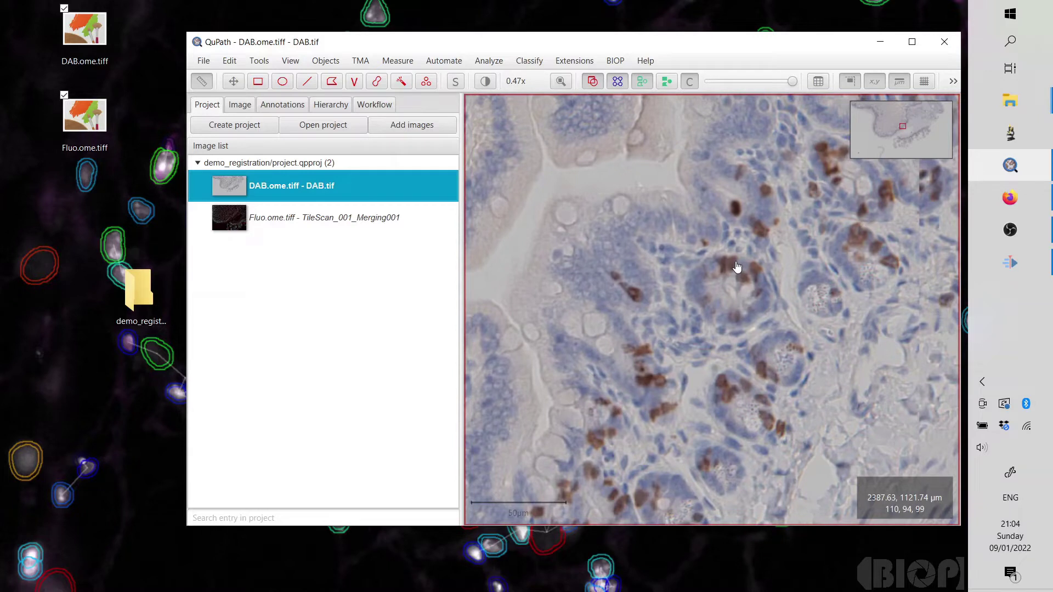
pyautogui.doubleClick(267, 220)
pyautogui.click(565, 317)
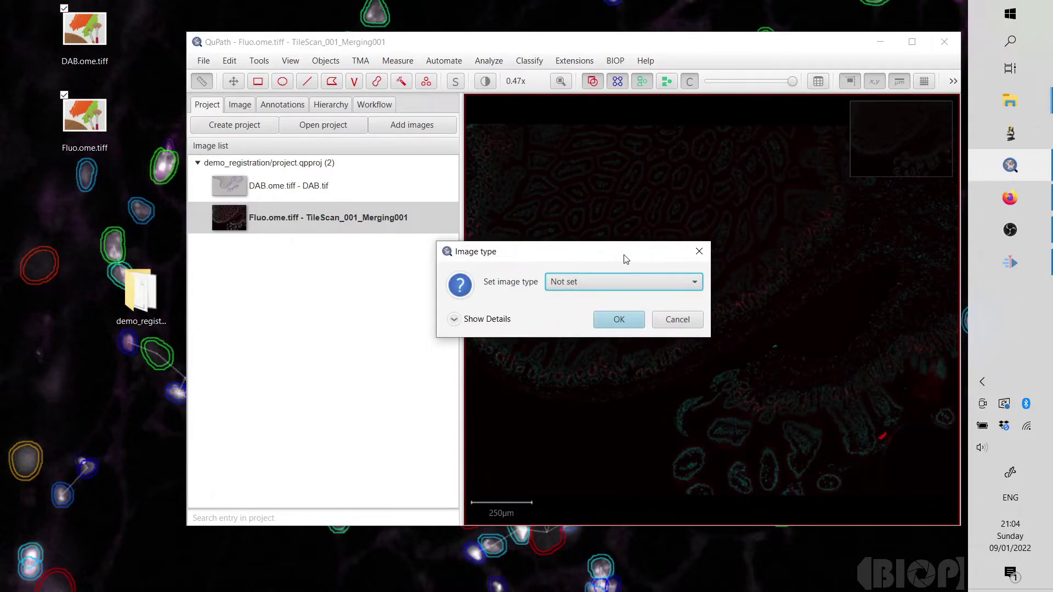
# Set the Fluo image type to Fluorescence.
pyautogui.click(631, 285)
pyautogui.click(576, 300)
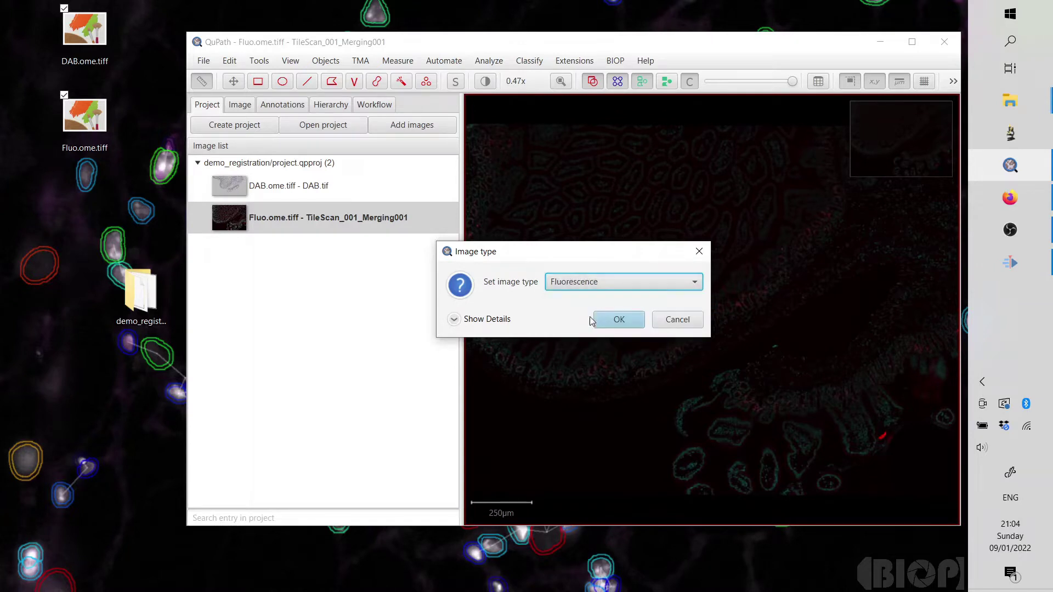
pyautogui.click(618, 320)
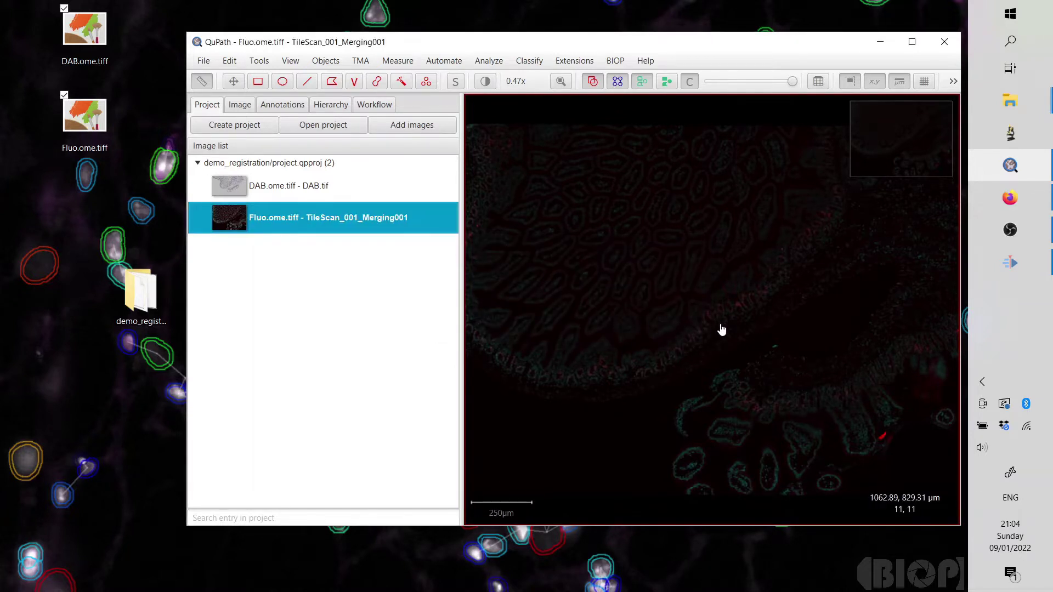
# Brighten the cyan Channel 1 and red Channel 2 display levels in Brightness & contrast.
pyautogui.click(485, 81)
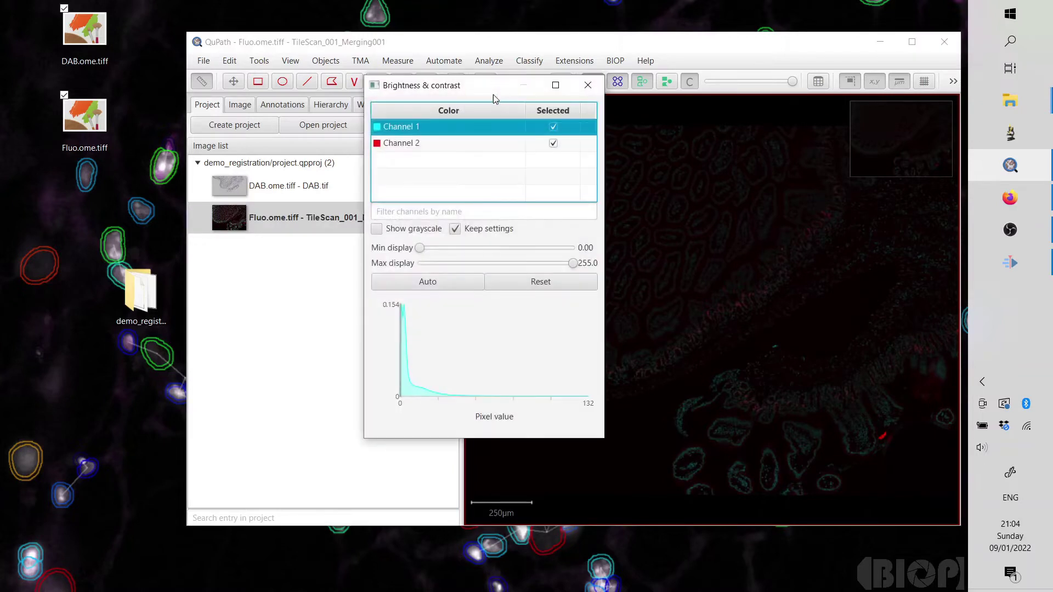
pyautogui.moveTo(470, 92); pyautogui.dragTo(288, 94)
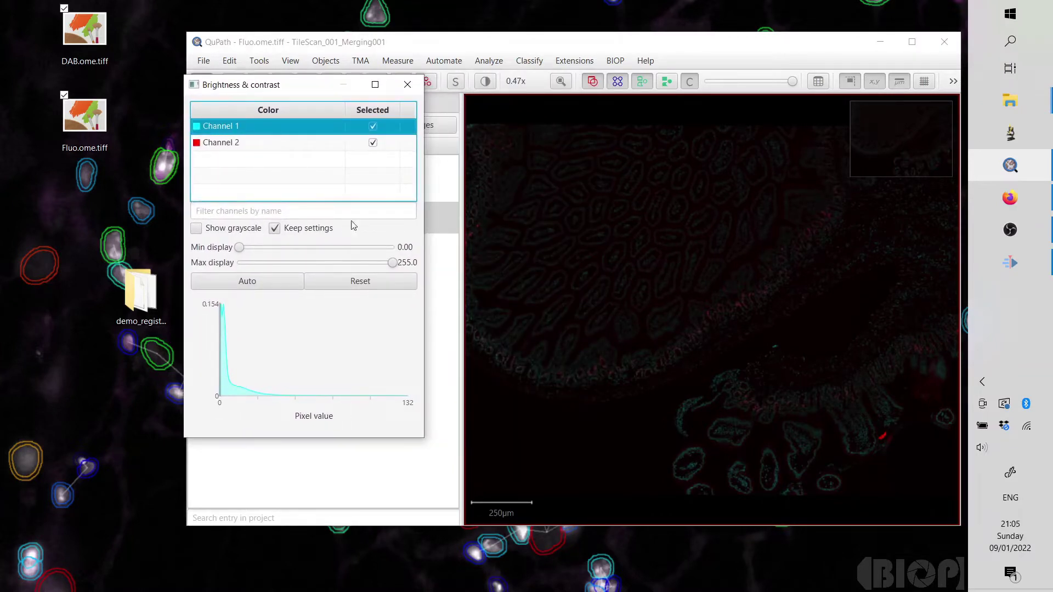
pyautogui.moveTo(392, 263); pyautogui.dragTo(270, 263)
pyautogui.scroll(5, 729, 330)
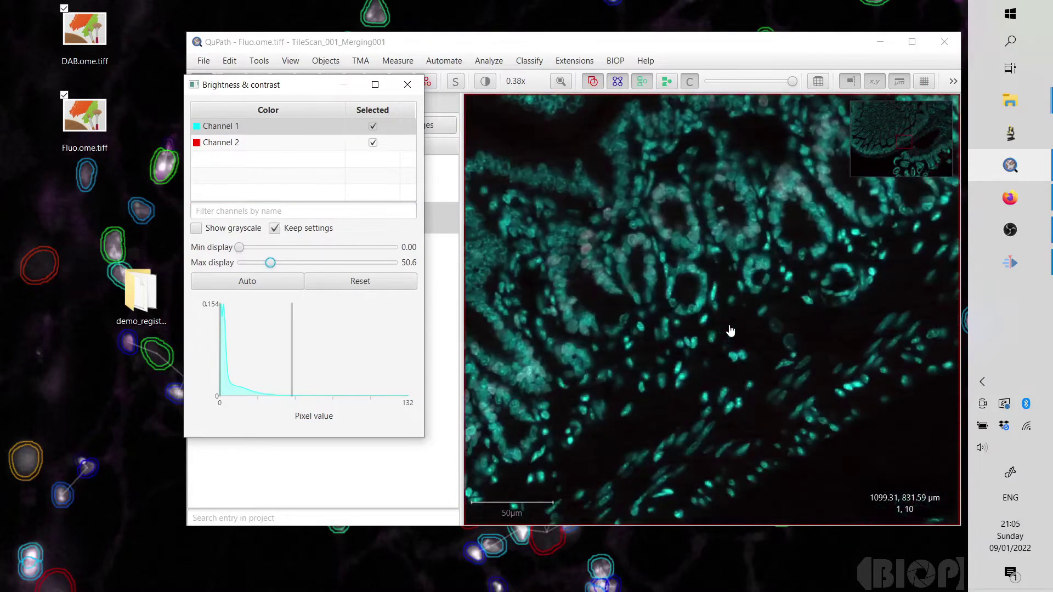
pyautogui.scroll(2, 729, 330)
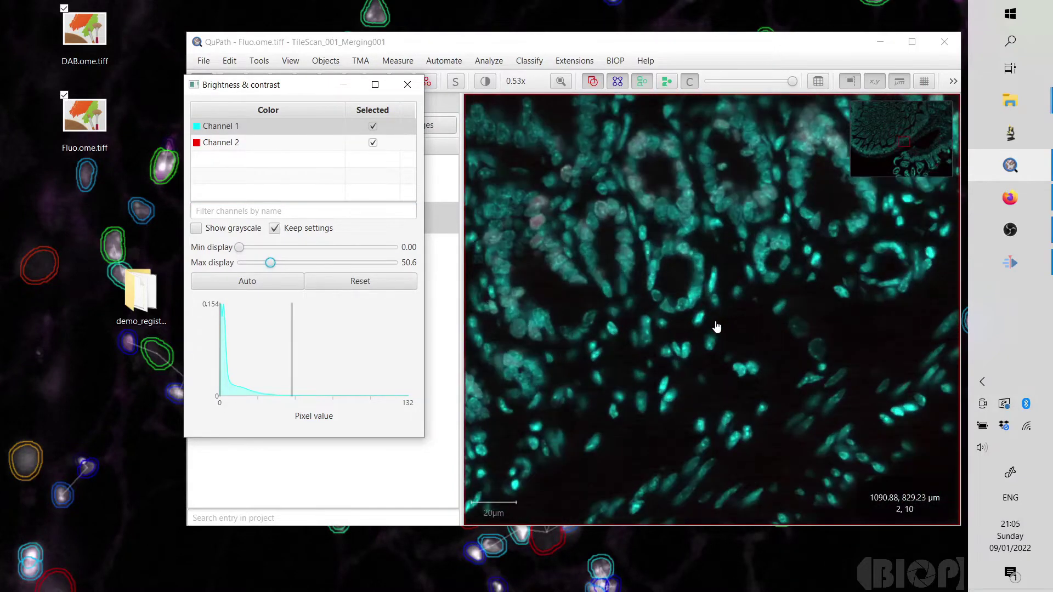
pyautogui.click(234, 144)
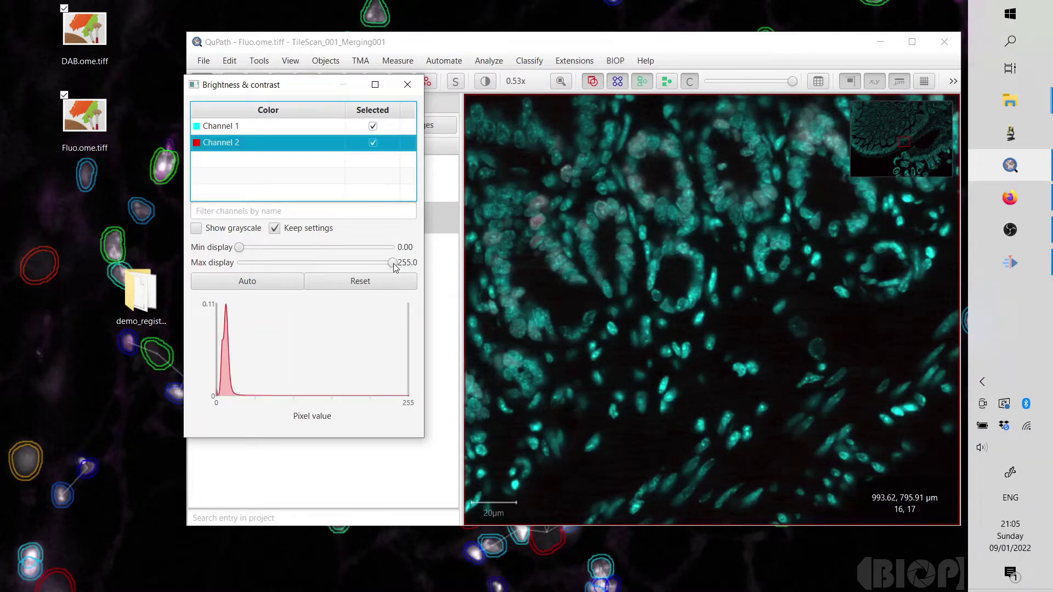
pyautogui.moveTo(394, 264); pyautogui.dragTo(276, 264)
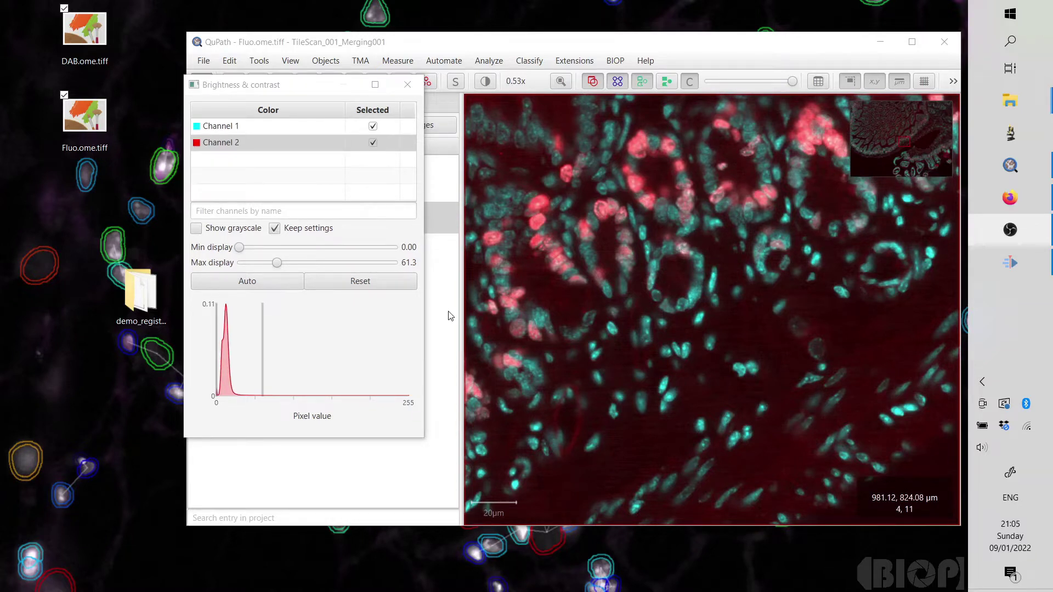
pyautogui.click(408, 84)
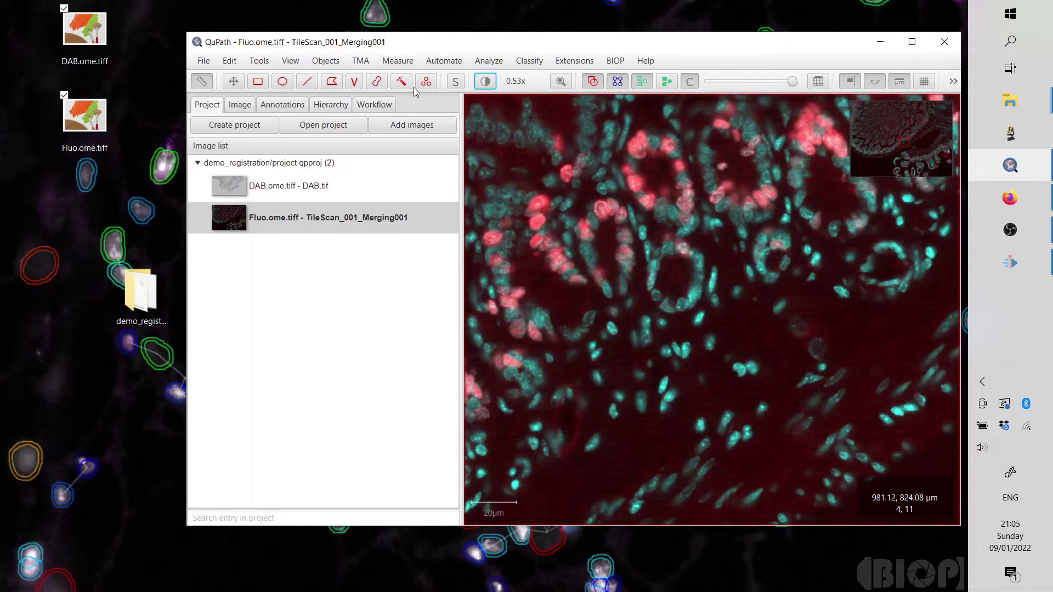
# Review the Fluo pixel size of 0.1611 µm unchanged, then minimize QuPath.
pyautogui.click(241, 105)
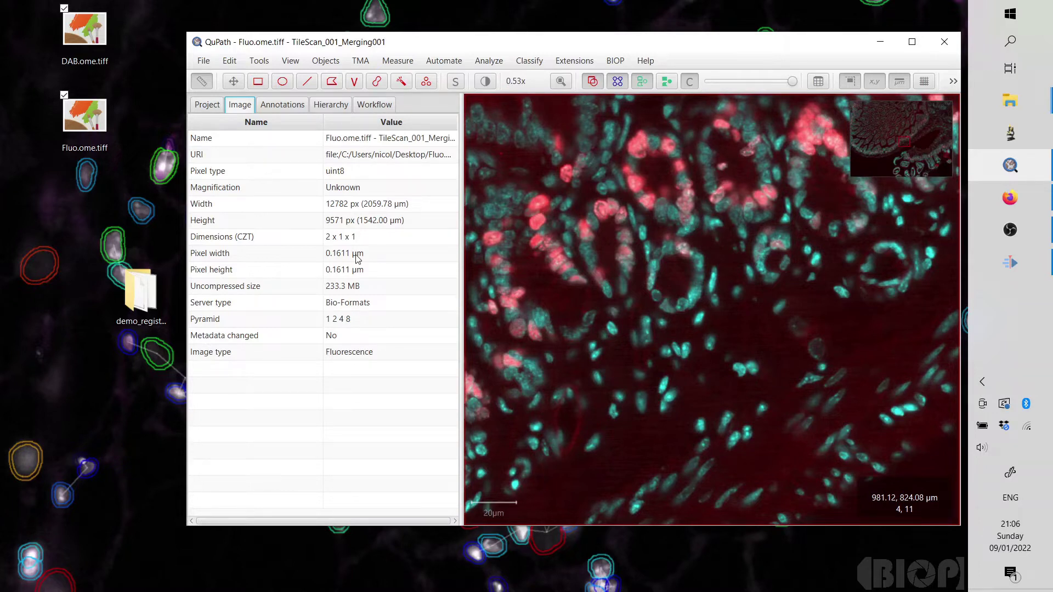
pyautogui.doubleClick(357, 257)
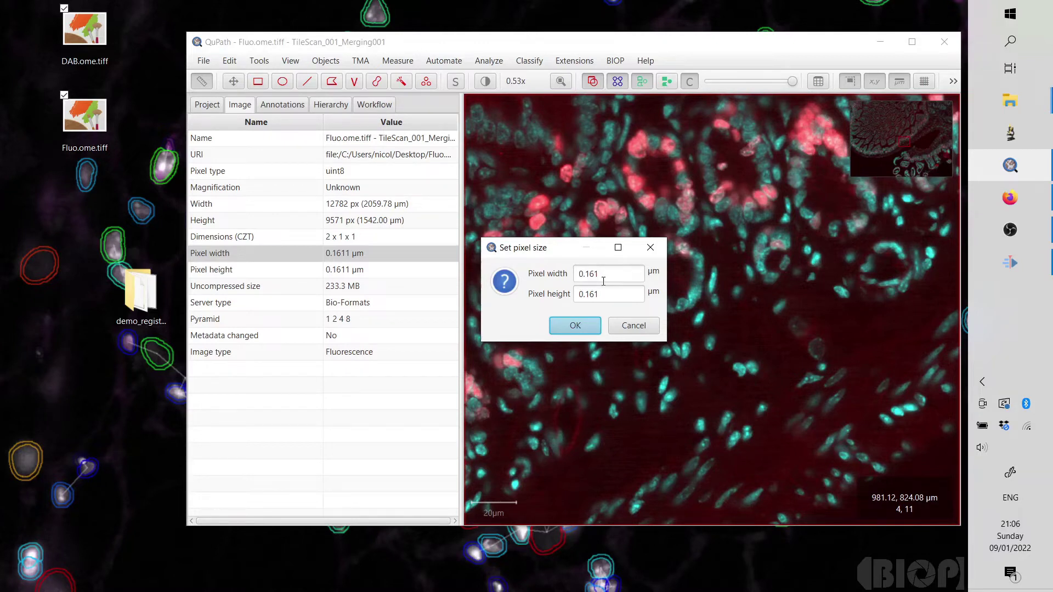
pyautogui.click(634, 329)
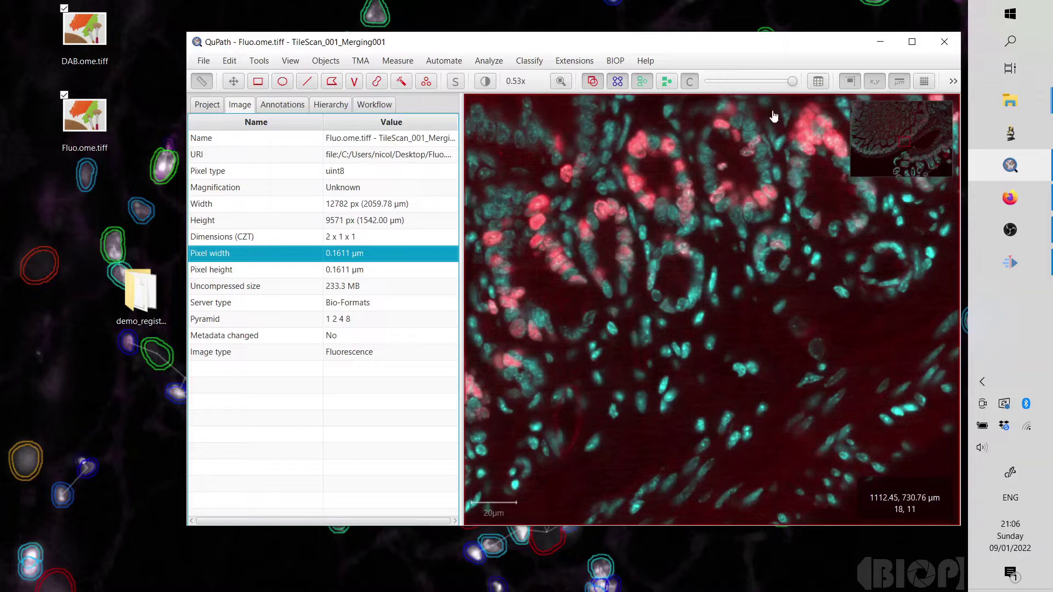
pyautogui.click(883, 44)
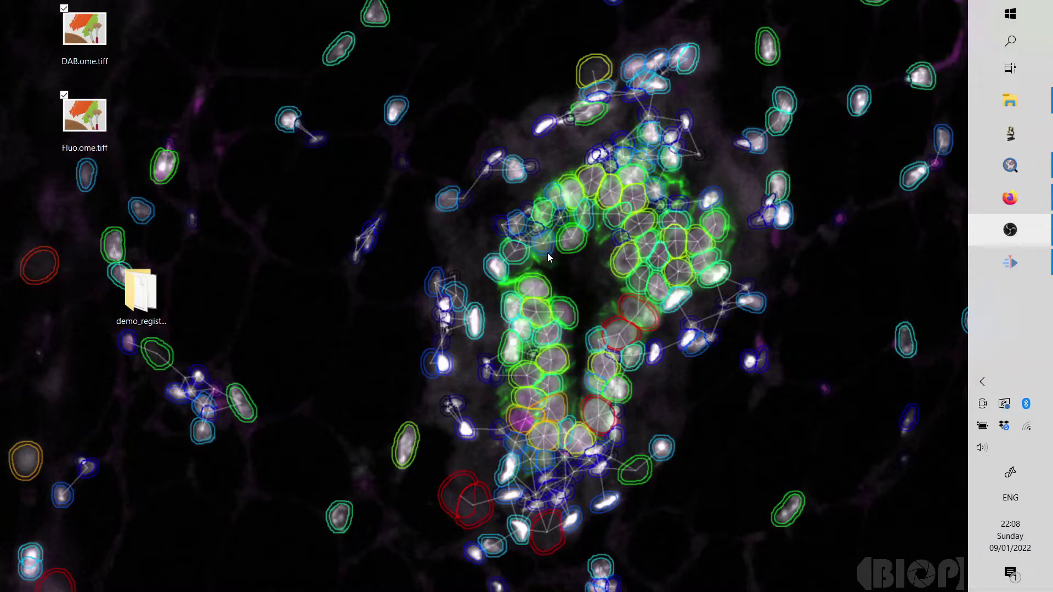
# Launch Fiji and run Open [QuPath Project] found by searching 'qupath'.
pyautogui.click(1010, 134)
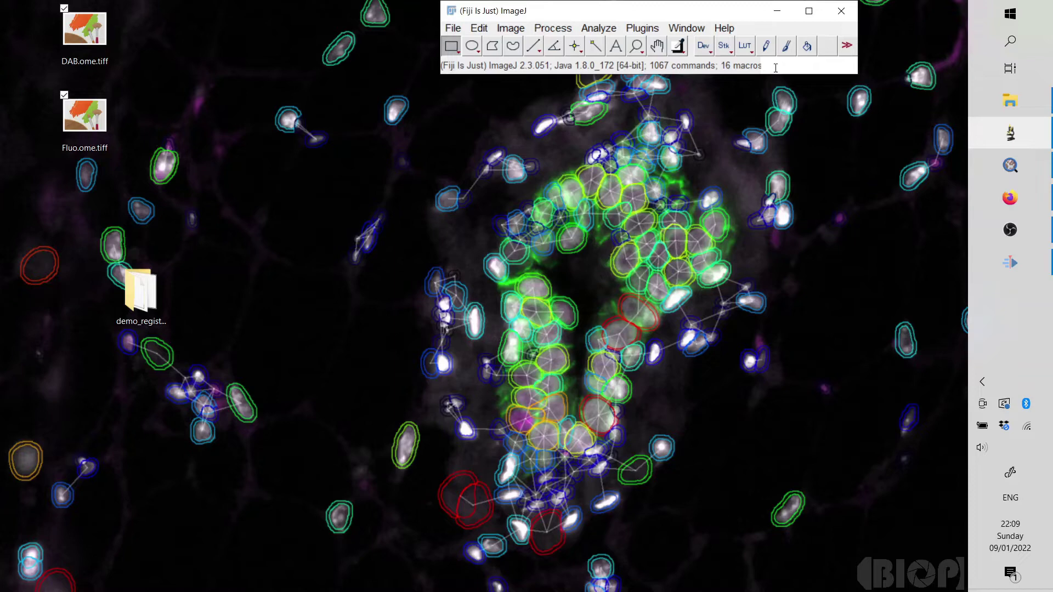
pyautogui.click(775, 68)
pyautogui.write('q')
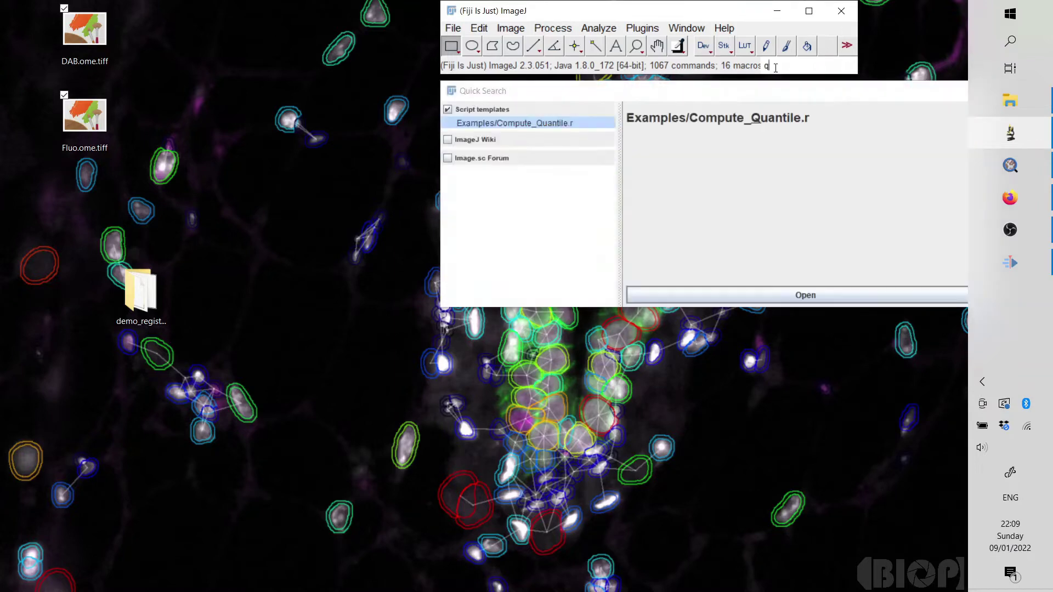
pyautogui.write('upath')
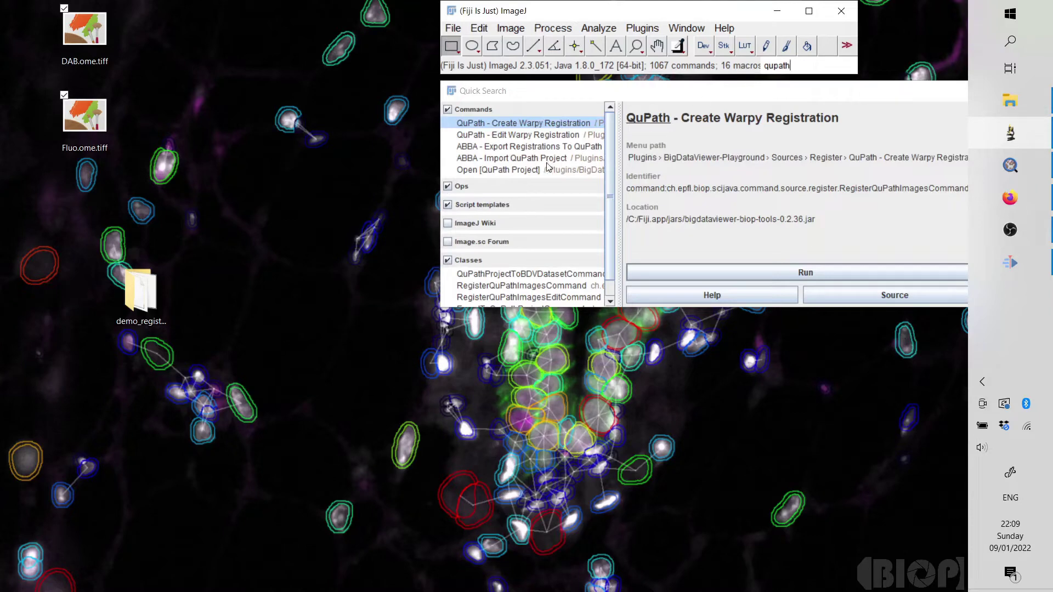
pyautogui.click(541, 175)
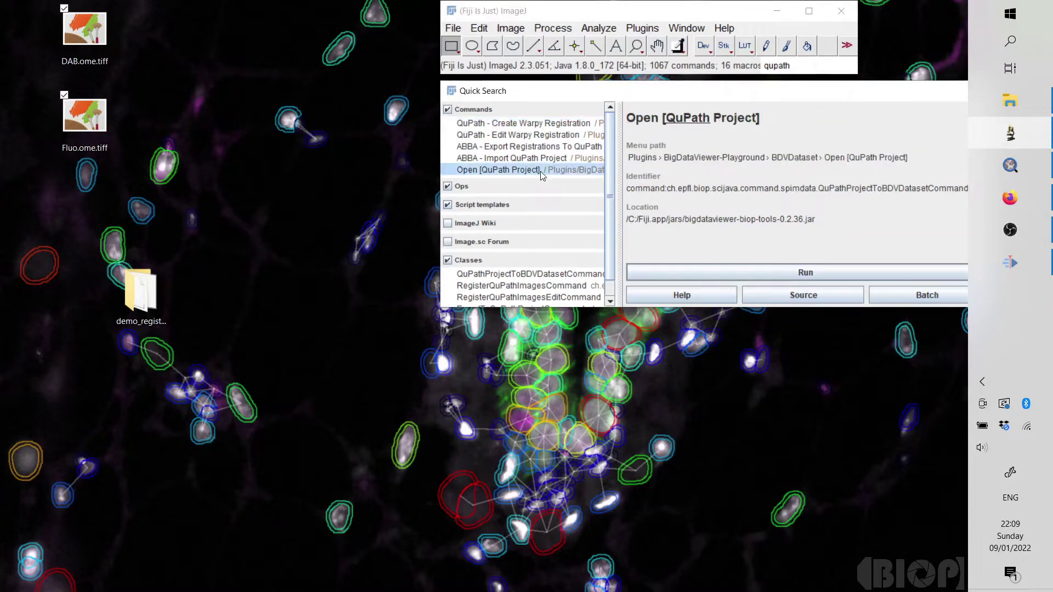
pyautogui.click(712, 274)
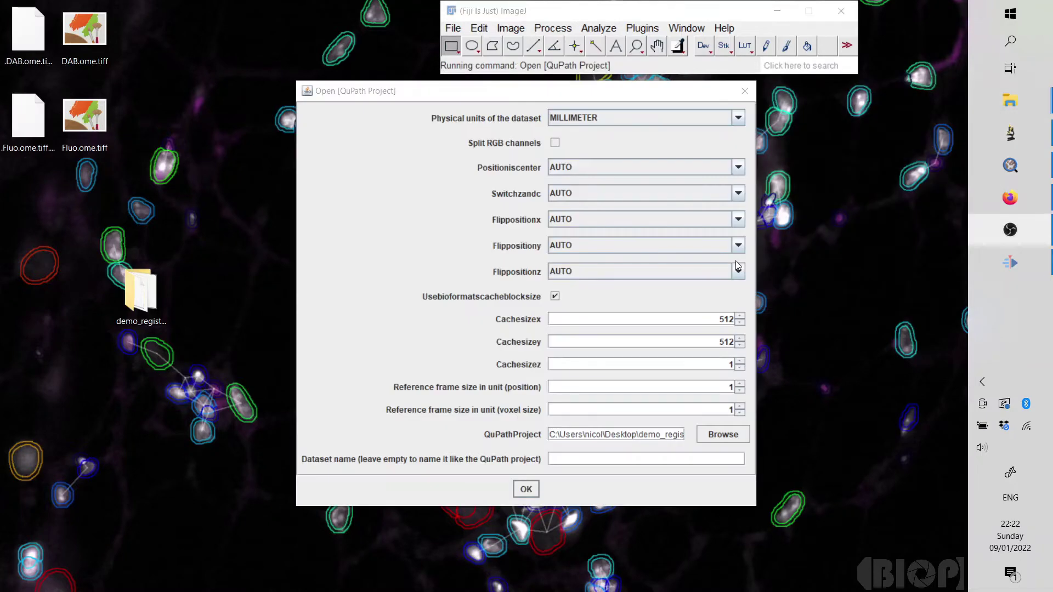
# Set the QuPathProject field to demo_registration's project.qpproj, keeping MILLIMETER units.
pyautogui.doubleClick(144, 287)
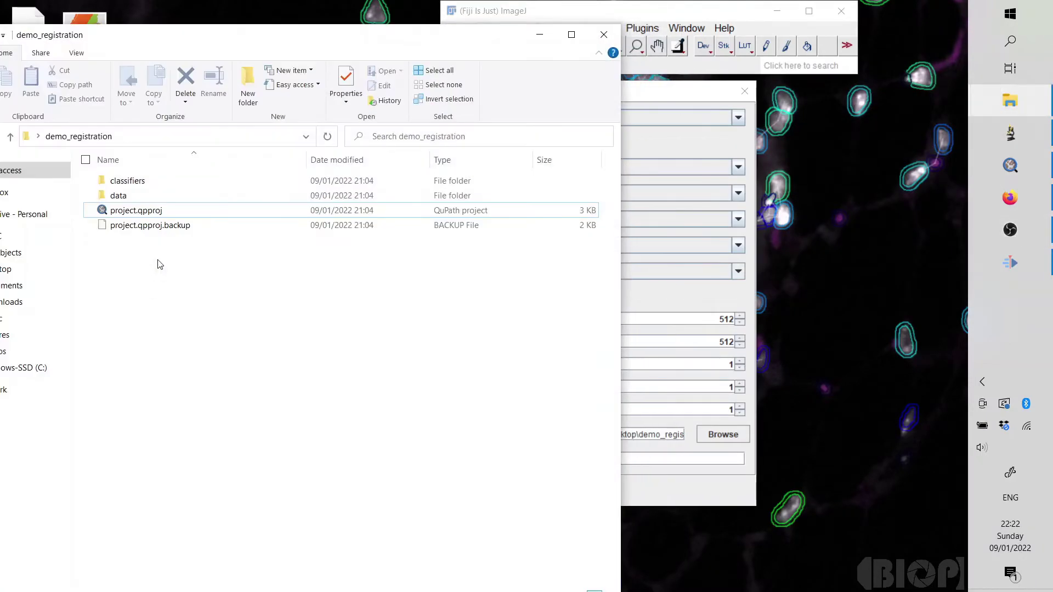
pyautogui.moveTo(395, 35); pyautogui.dragTo(305, 60)
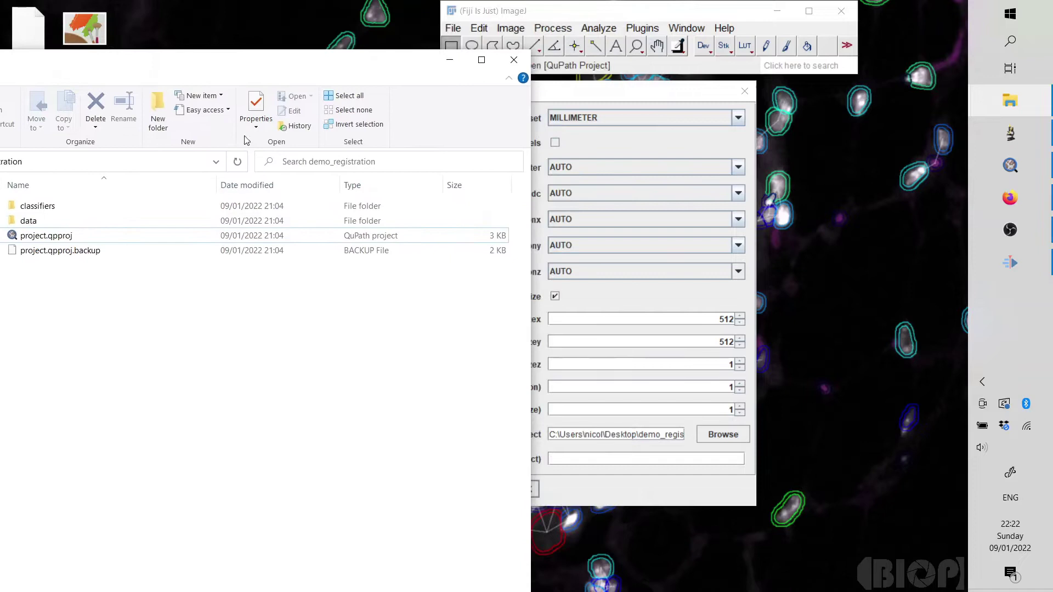
pyautogui.moveTo(46, 235); pyautogui.dragTo(638, 436)
pyautogui.click(653, 239)
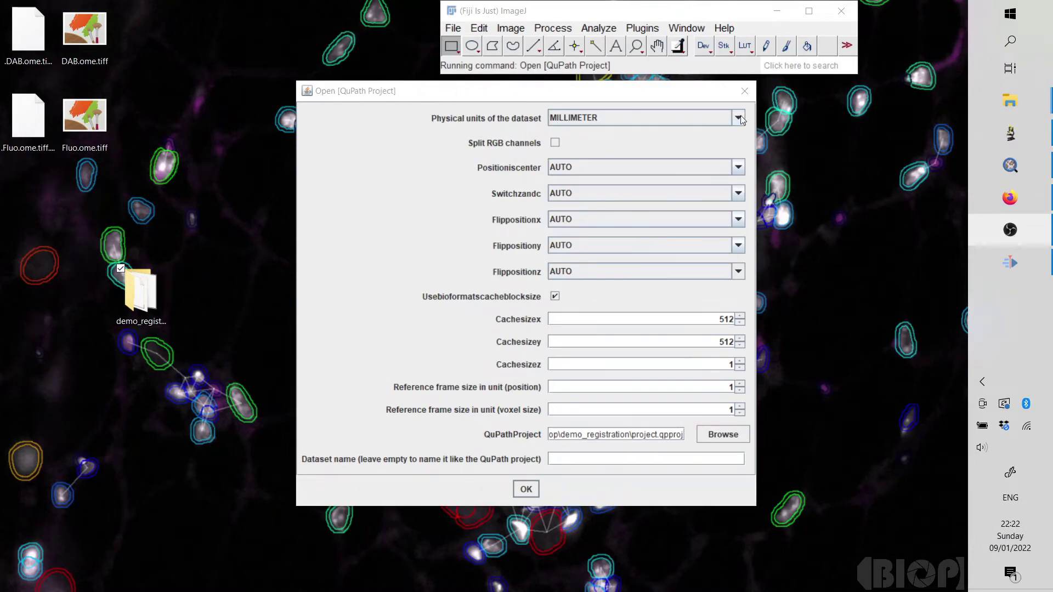
pyautogui.click(626, 120)
pyautogui.click(675, 140)
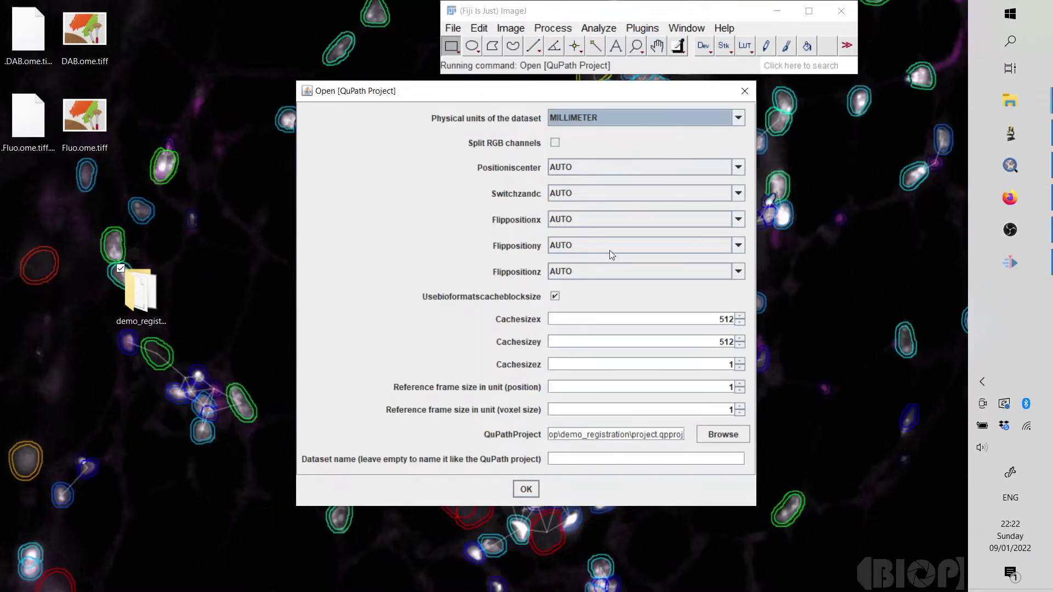
# Open the QuPath project in Fiji and expand the top Sources node.
pyautogui.click(531, 489)
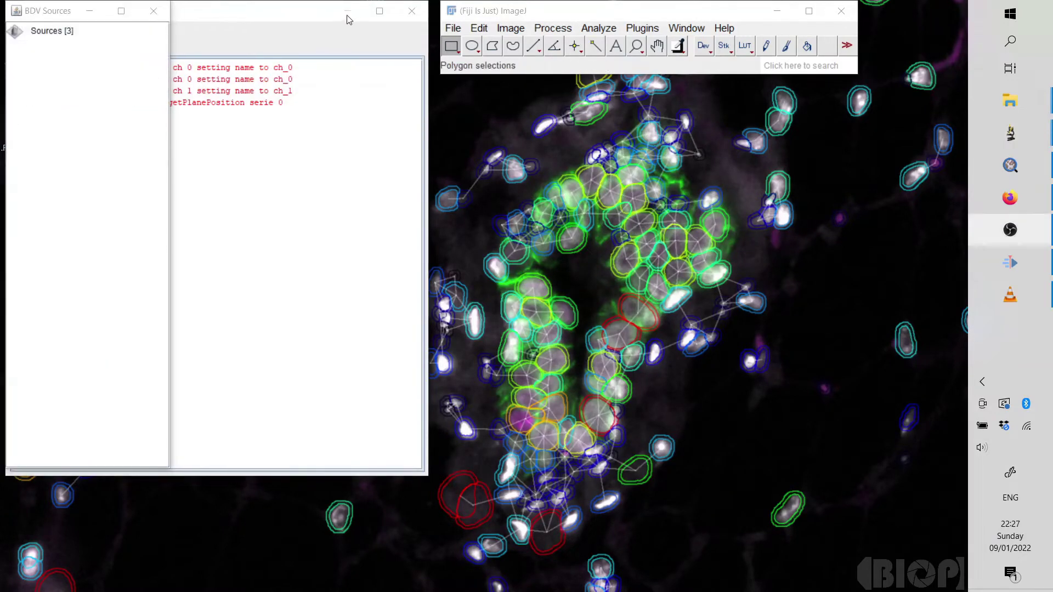
pyautogui.click(348, 17)
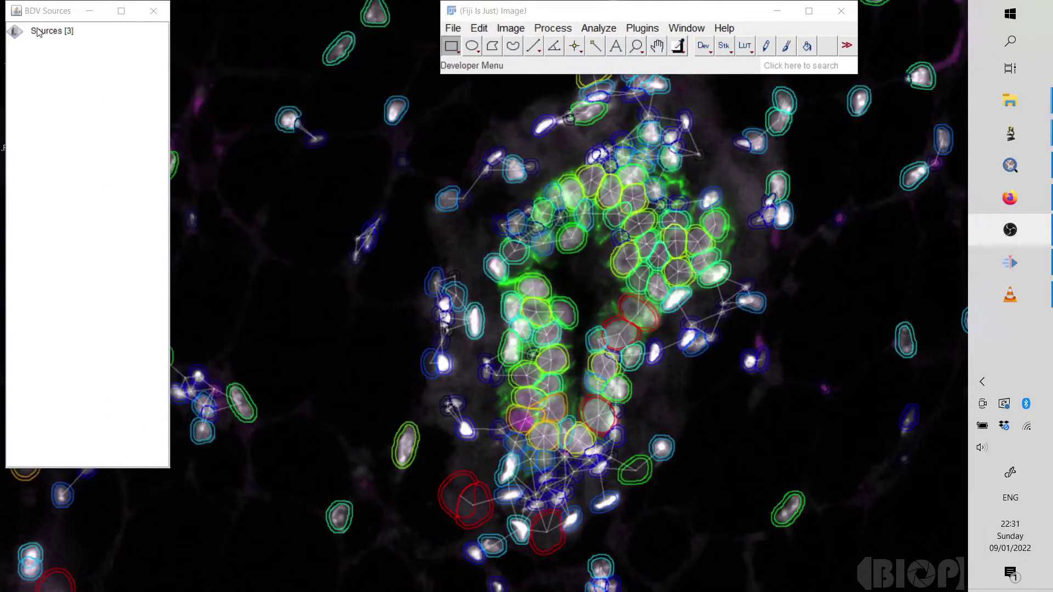
pyautogui.click(70, 33)
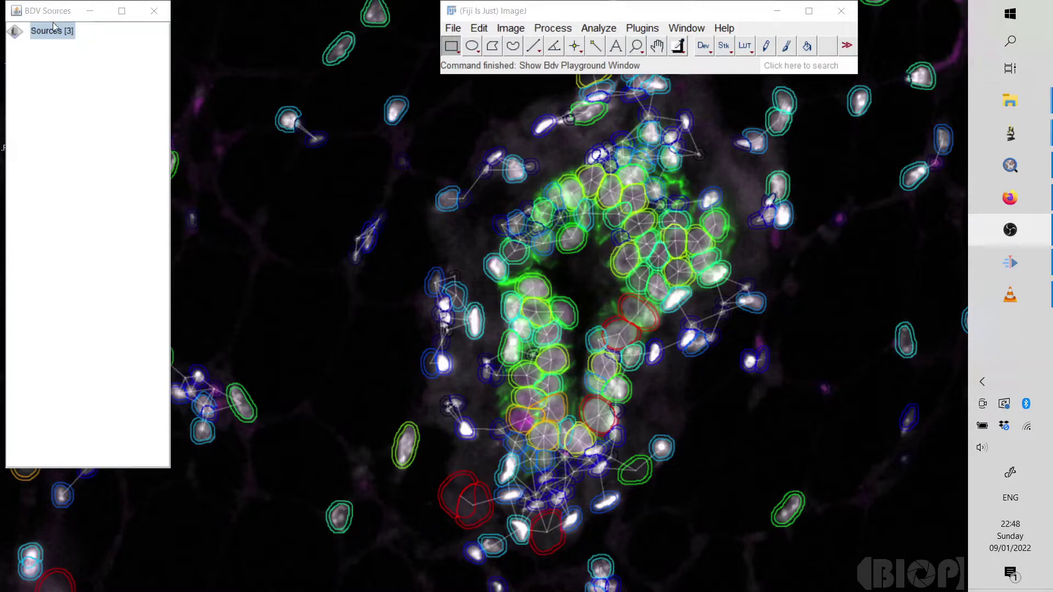
pyautogui.click(14, 32)
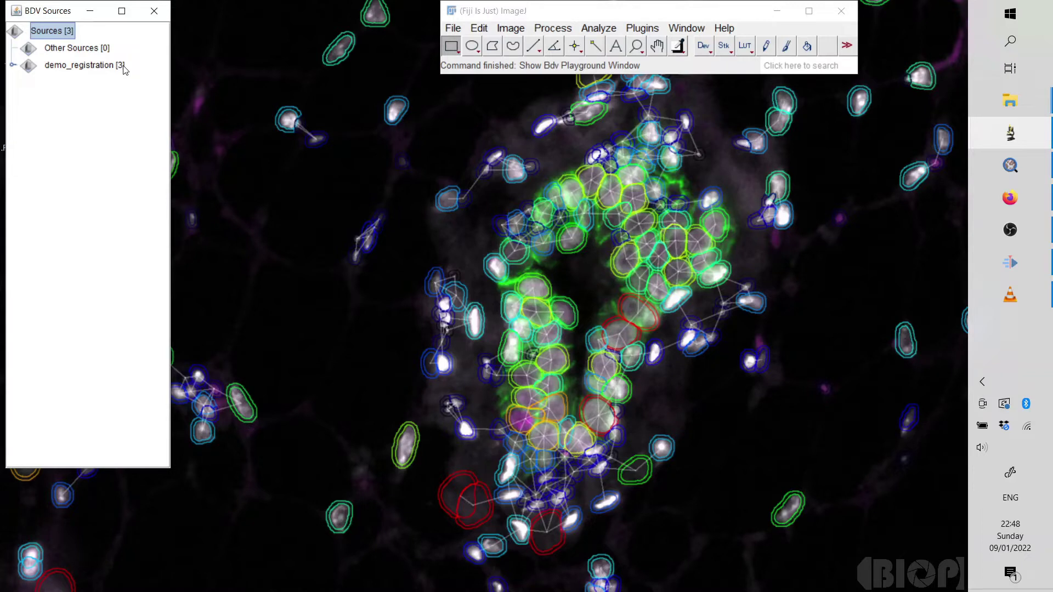
# Expand demo_registration, QuPathEntryEntity, and the DAB and Fluo source nodes.
pyautogui.click(16, 66)
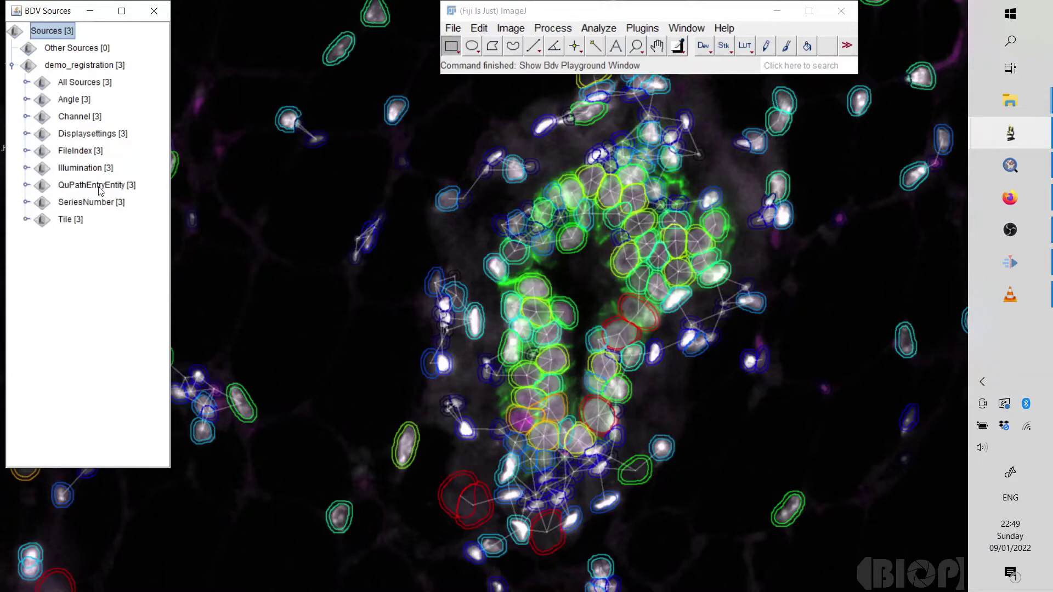
pyautogui.click(27, 184)
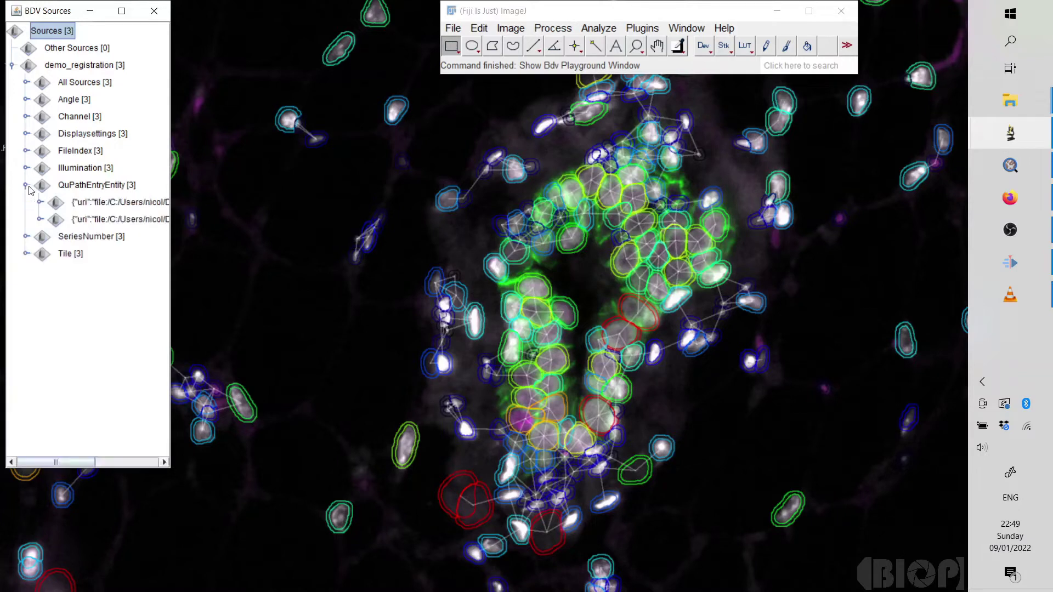
pyautogui.moveTo(170, 148); pyautogui.dragTo(327, 158)
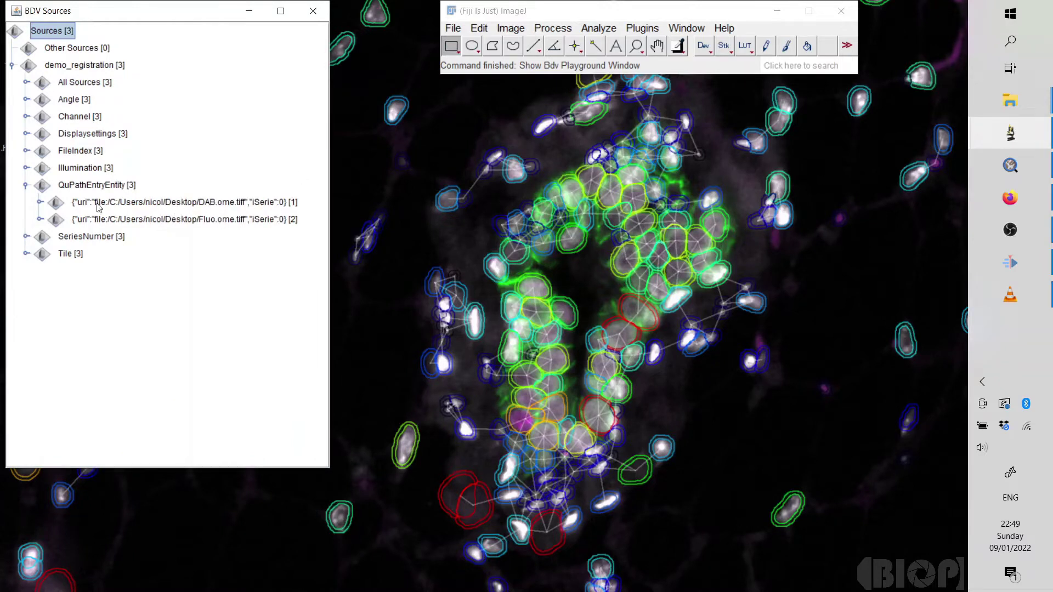
pyautogui.click(42, 203)
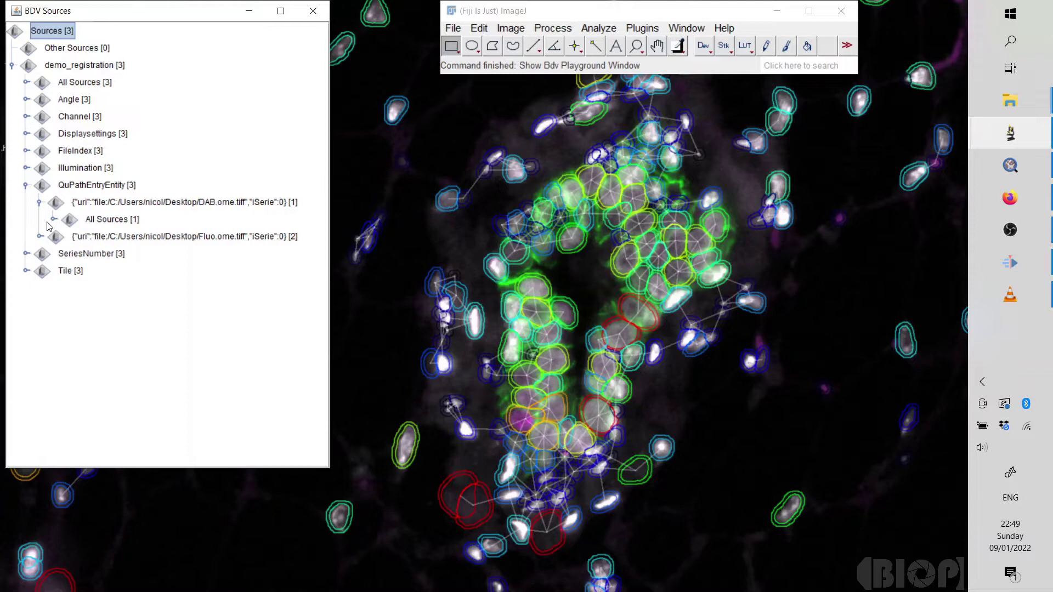
pyautogui.click(53, 221)
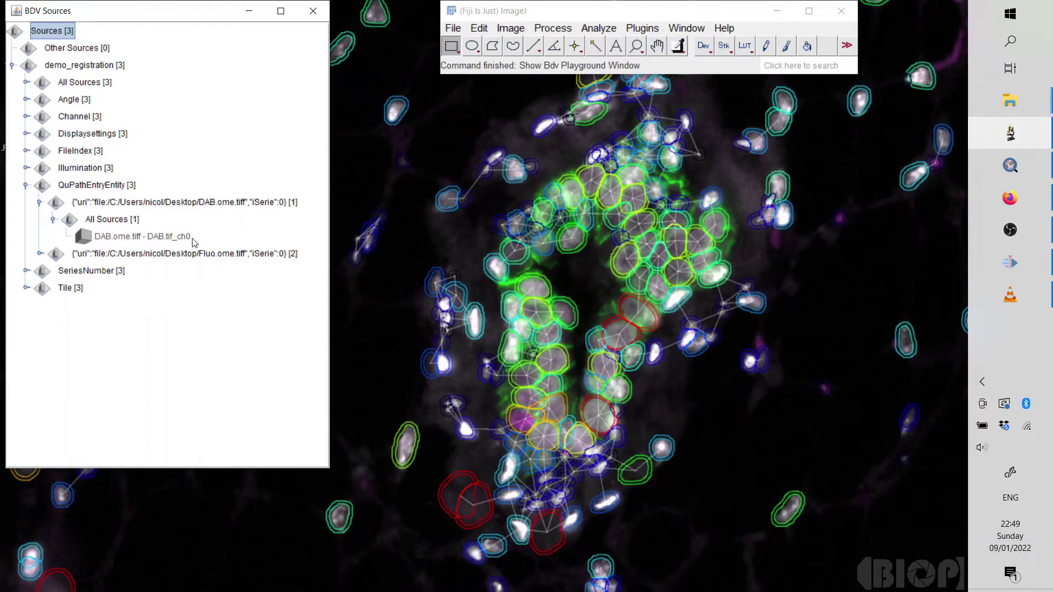
pyautogui.click(38, 255)
pyautogui.click(53, 272)
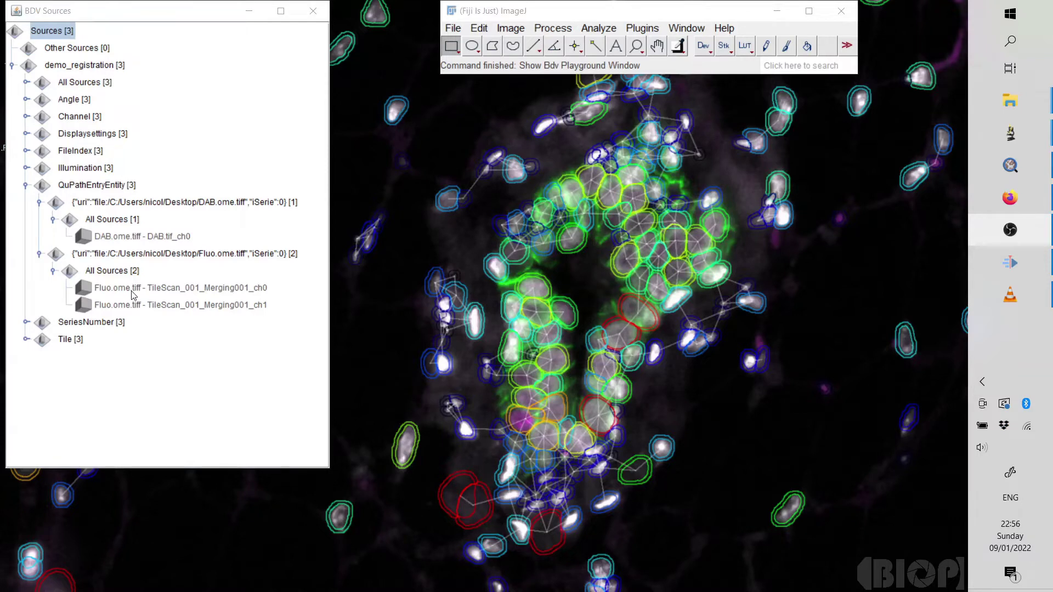
# Bring Fiji forward and run QuPath - Create Warpy Registration via a 'warpy' search.
pyautogui.click(249, 12)
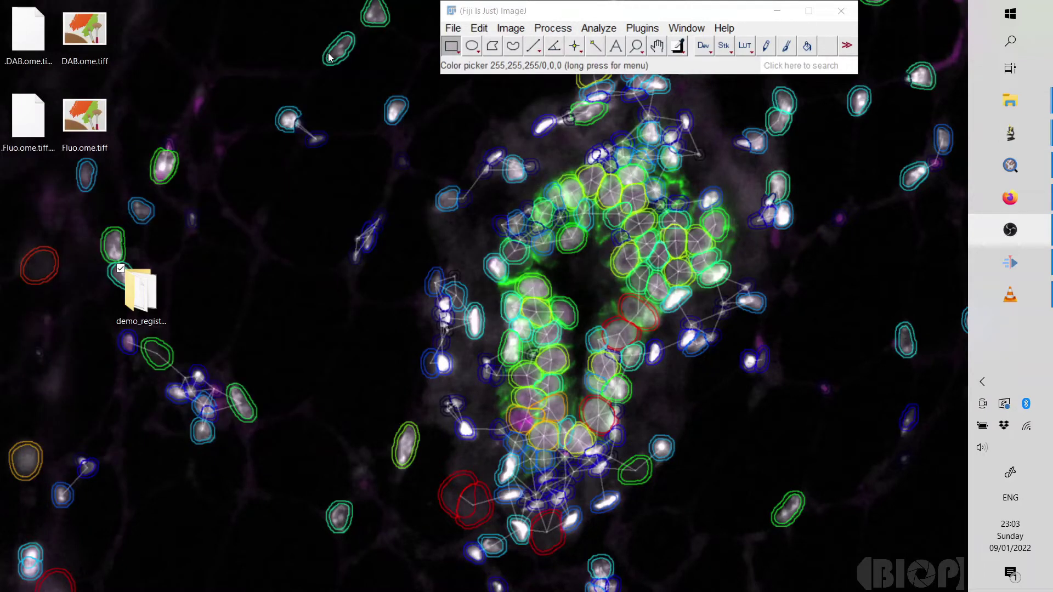
pyautogui.click(804, 69)
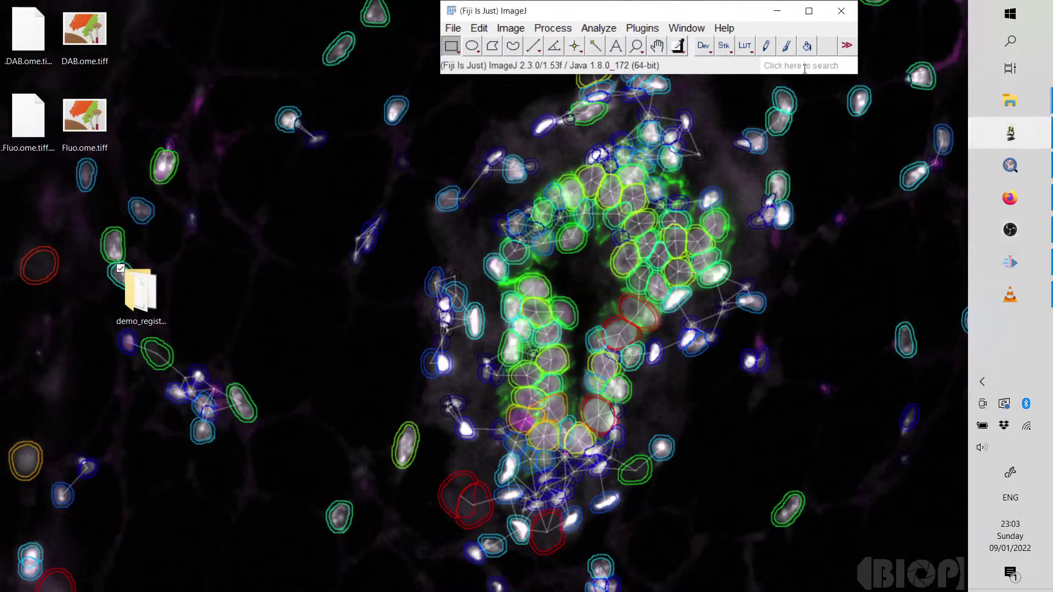
pyautogui.click(804, 68)
pyautogui.write('wa')
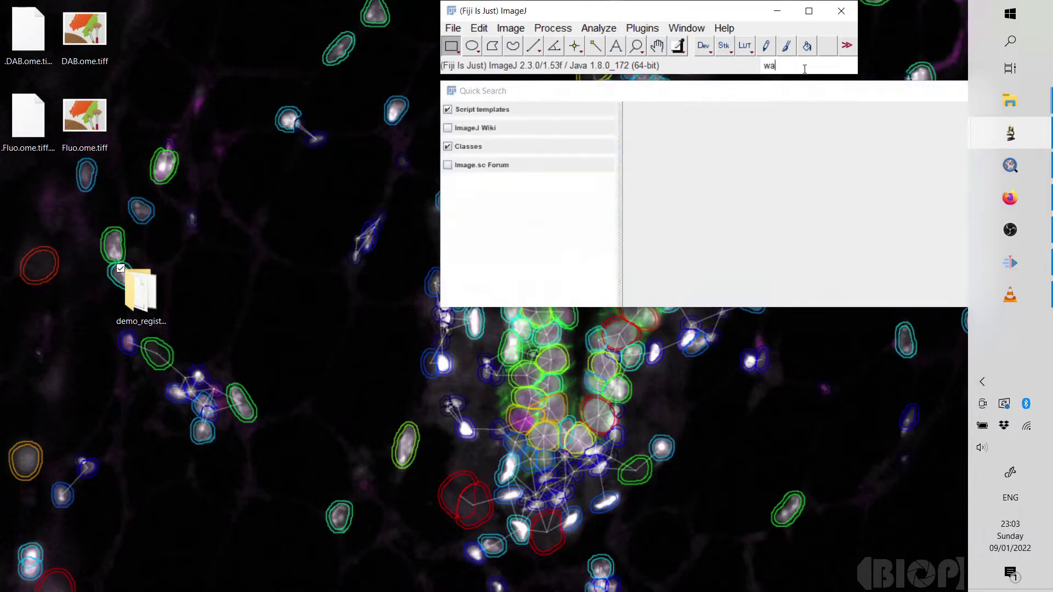
pyautogui.write('rpy')
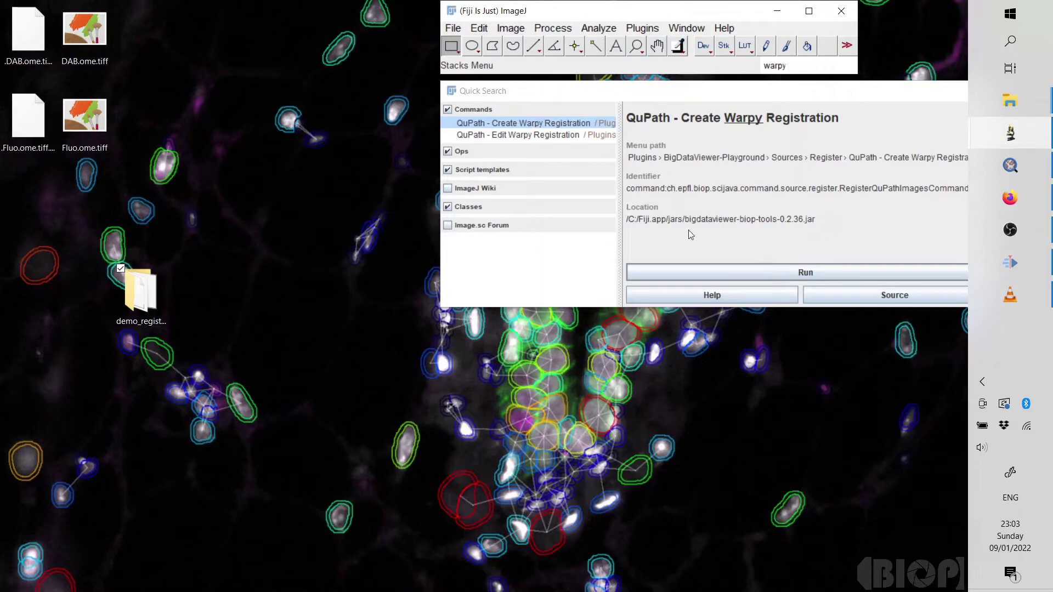
pyautogui.click(756, 272)
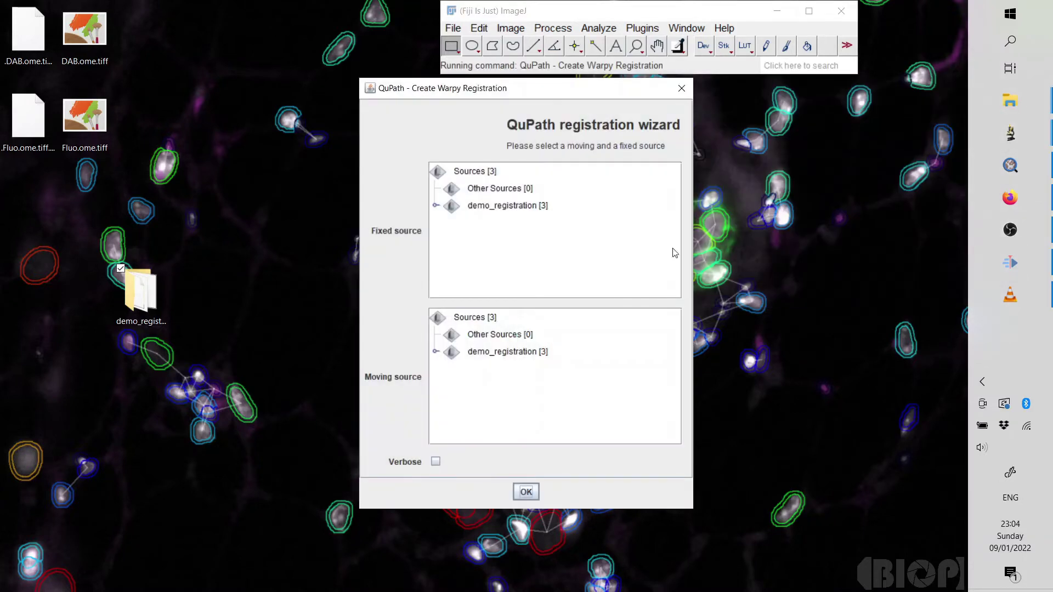
# Choose DAB channel 0 as fixed and Fluo channel 0 as moving, and confirm.
pyautogui.click(436, 206)
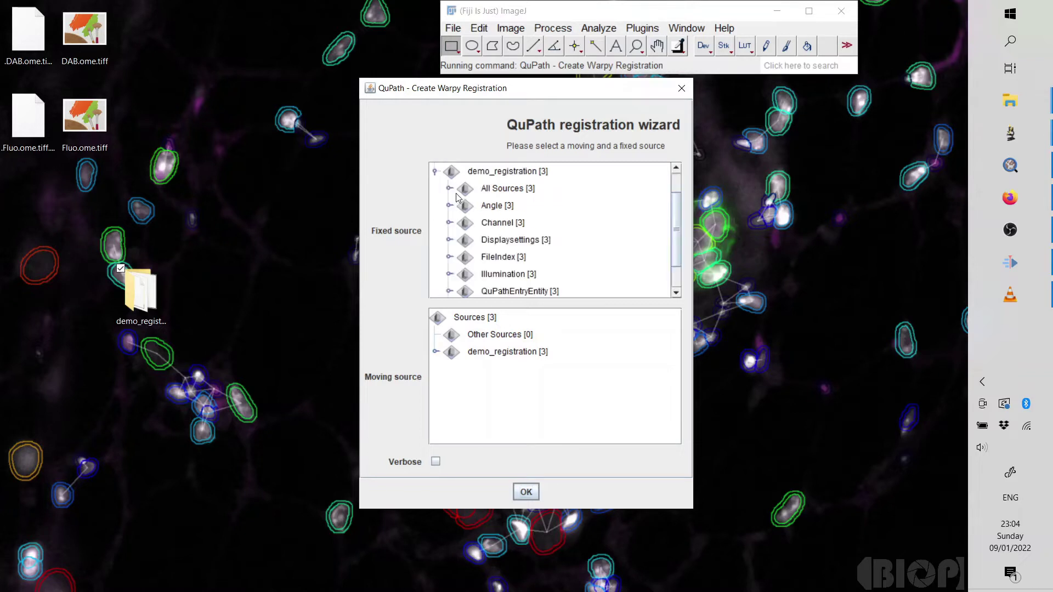
pyautogui.click(449, 188)
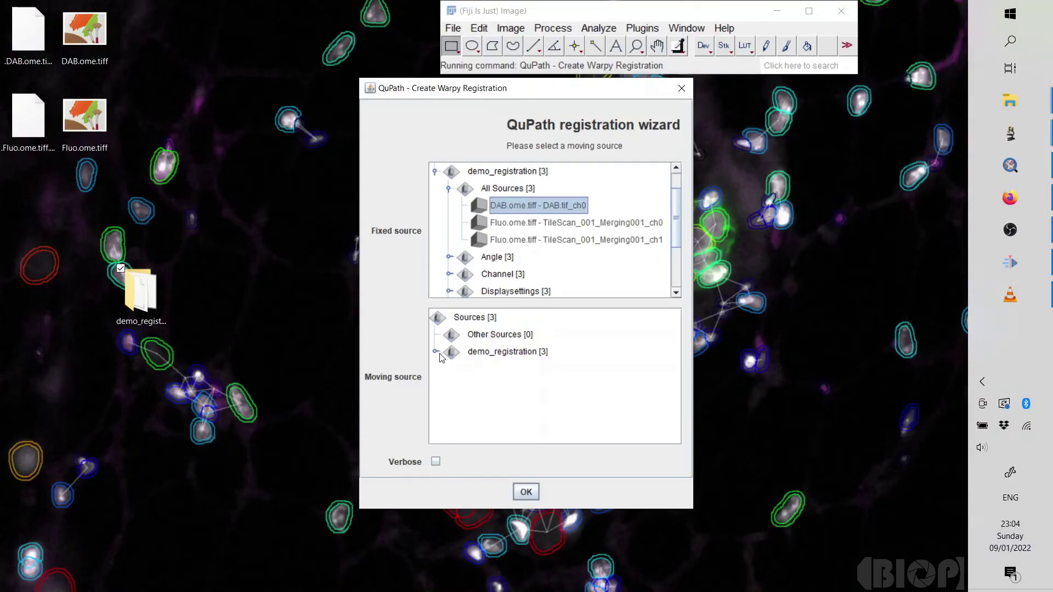
pyautogui.click(441, 354)
pyautogui.click(450, 336)
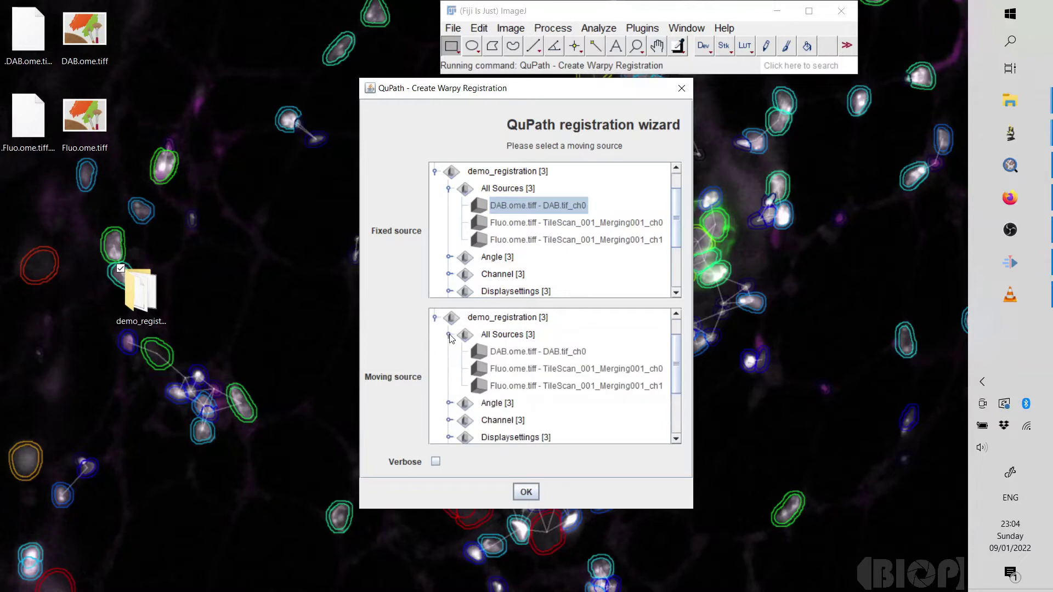
pyautogui.click(587, 369)
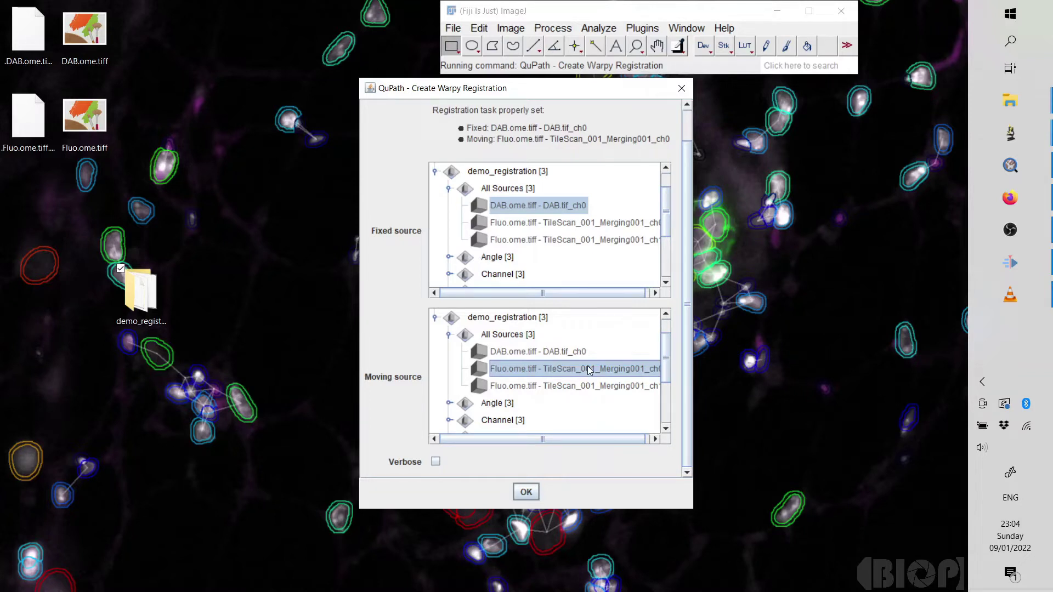
pyautogui.click(524, 492)
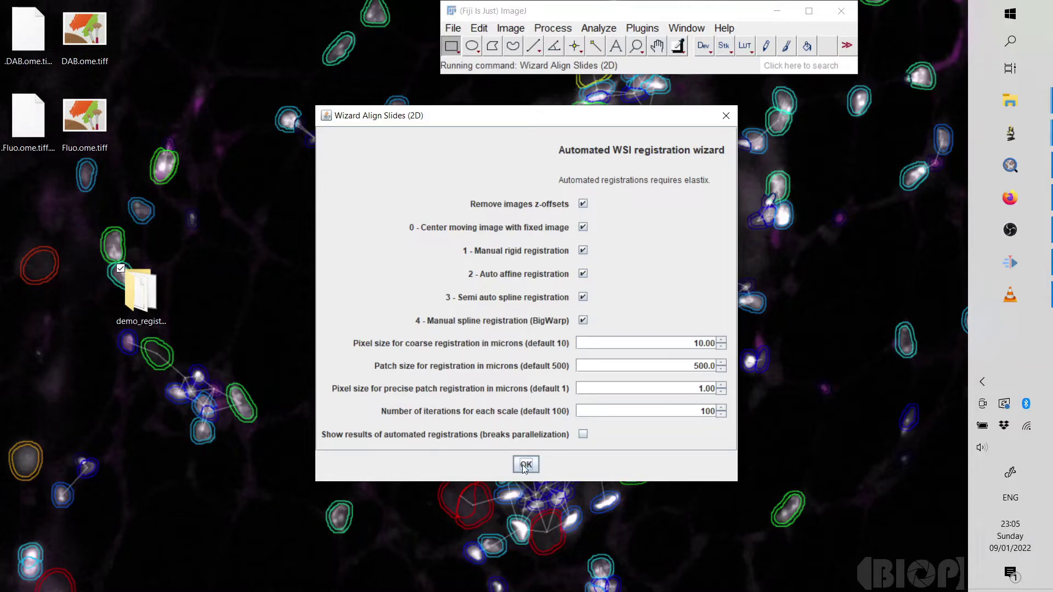
# Accept the Wizard Align Slides settings with all registration steps kept selected.
pyautogui.click(525, 465)
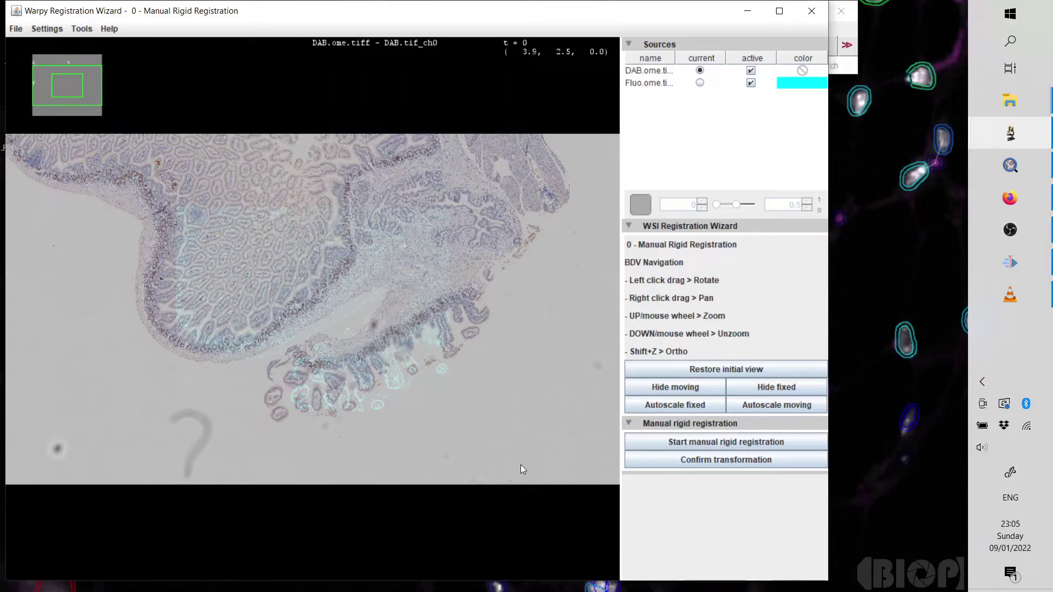
# Set the Fluo source's display maximum to 50 to brighten the cyan overlay.
pyautogui.click(642, 84)
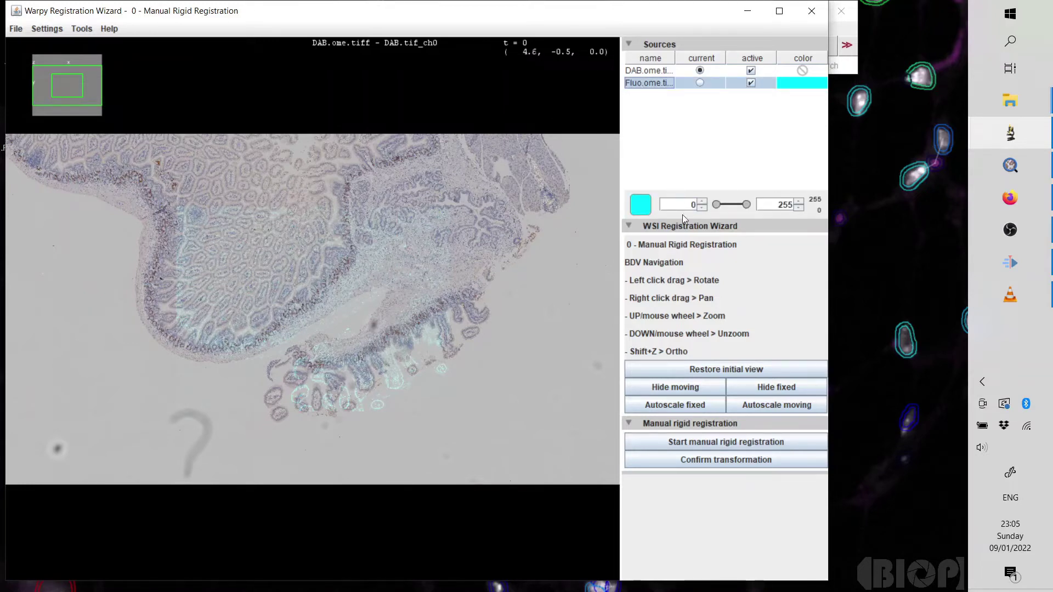
pyautogui.doubleClick(772, 206)
pyautogui.write('50')
pyautogui.press('Return')
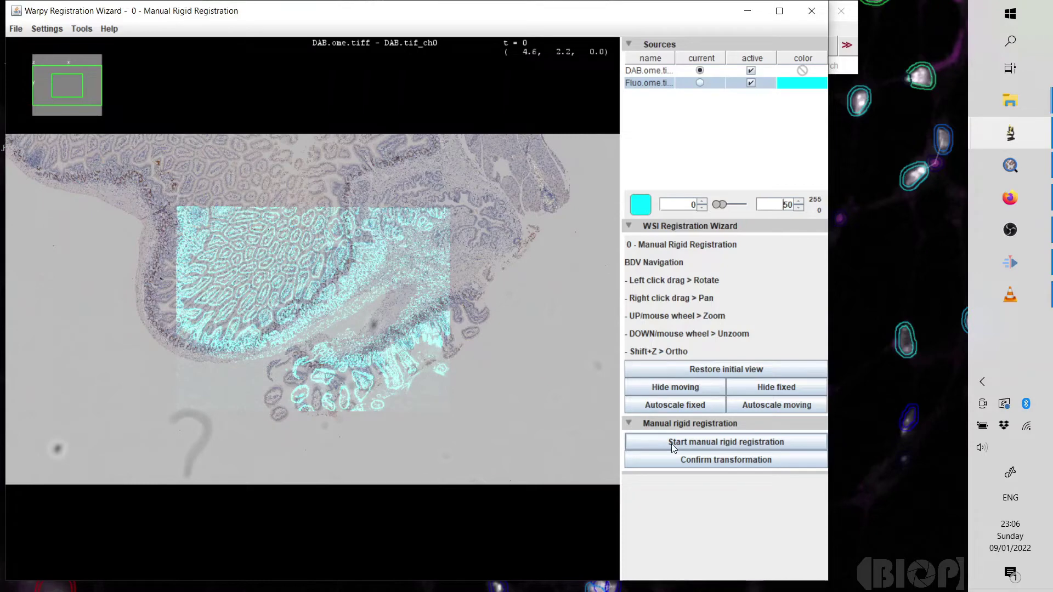
pyautogui.click(671, 443)
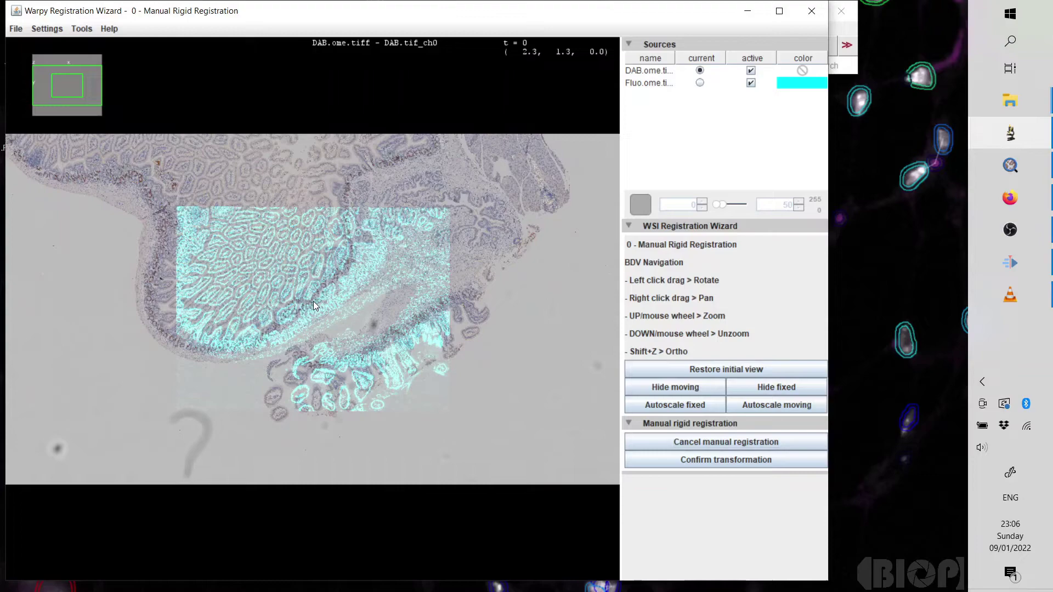
pyautogui.moveTo(314, 301); pyautogui.dragTo(342, 297)
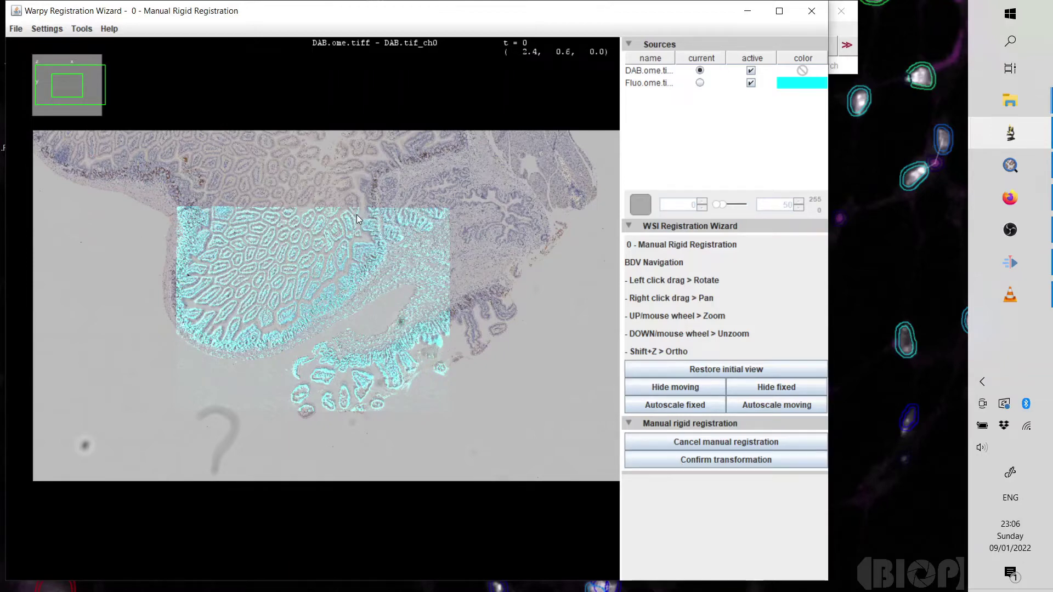
pyautogui.moveTo(356, 215)
pyautogui.mouseDown()
pyautogui.moveTo(272, 341)
pyautogui.moveTo(305, 271)
pyautogui.moveTo(343, 272)
pyautogui.moveTo(392, 351)
pyautogui.mouseUp()
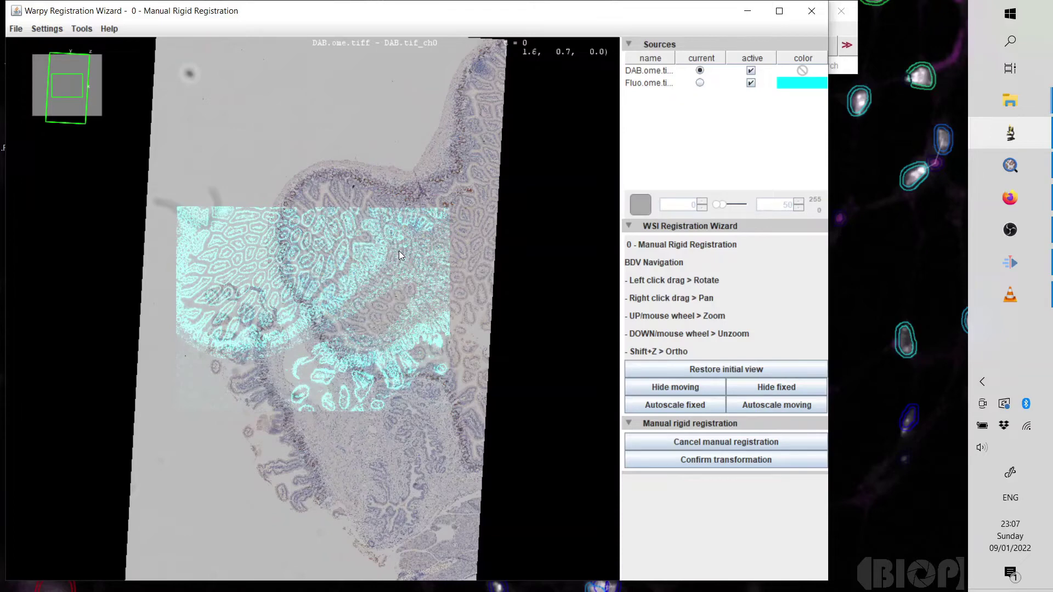
pyautogui.click(675, 444)
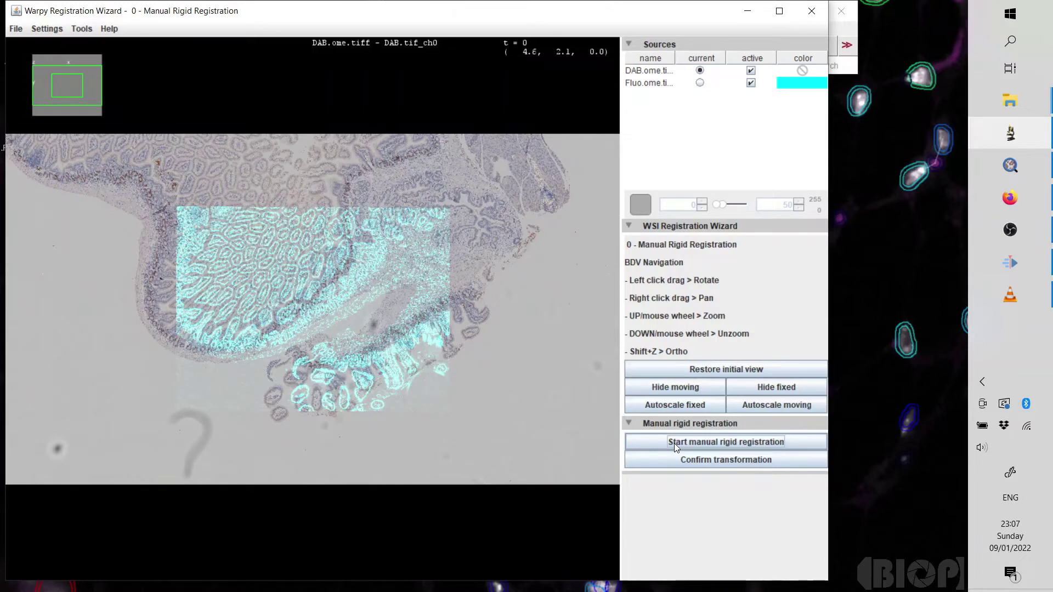
pyautogui.click(674, 386)
pyautogui.click(745, 386)
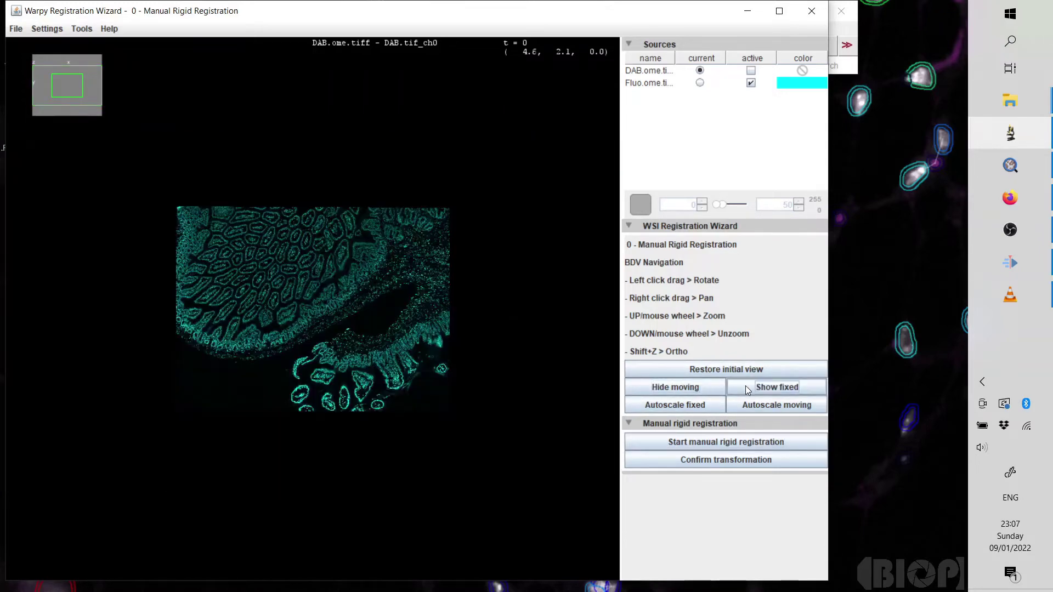
pyautogui.click(745, 386)
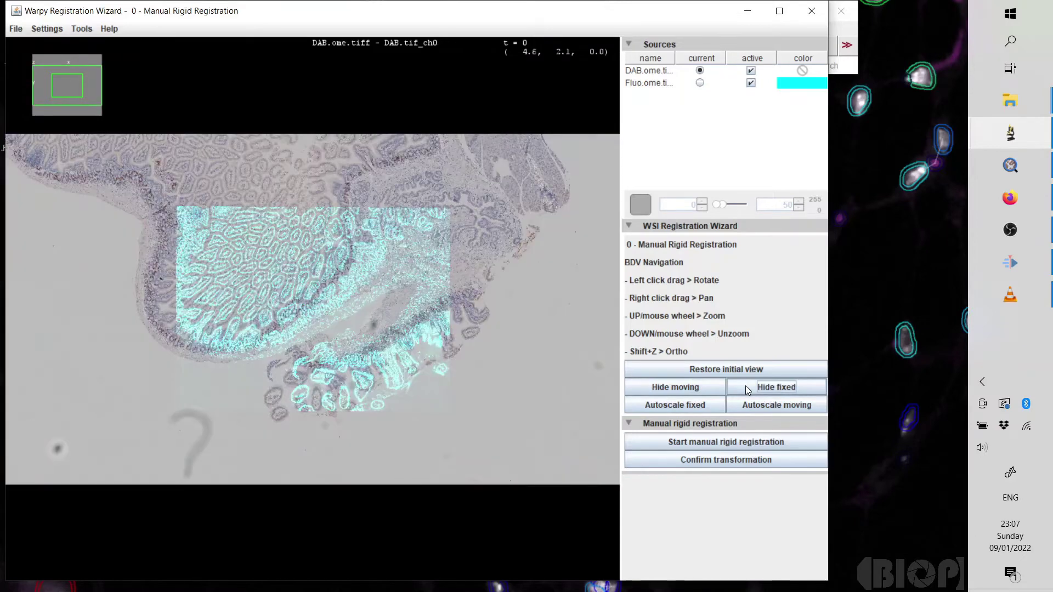
pyautogui.moveTo(526, 271)
pyautogui.mouseDown()
pyautogui.moveTo(476, 231)
pyautogui.moveTo(472, 336)
pyautogui.mouseUp()
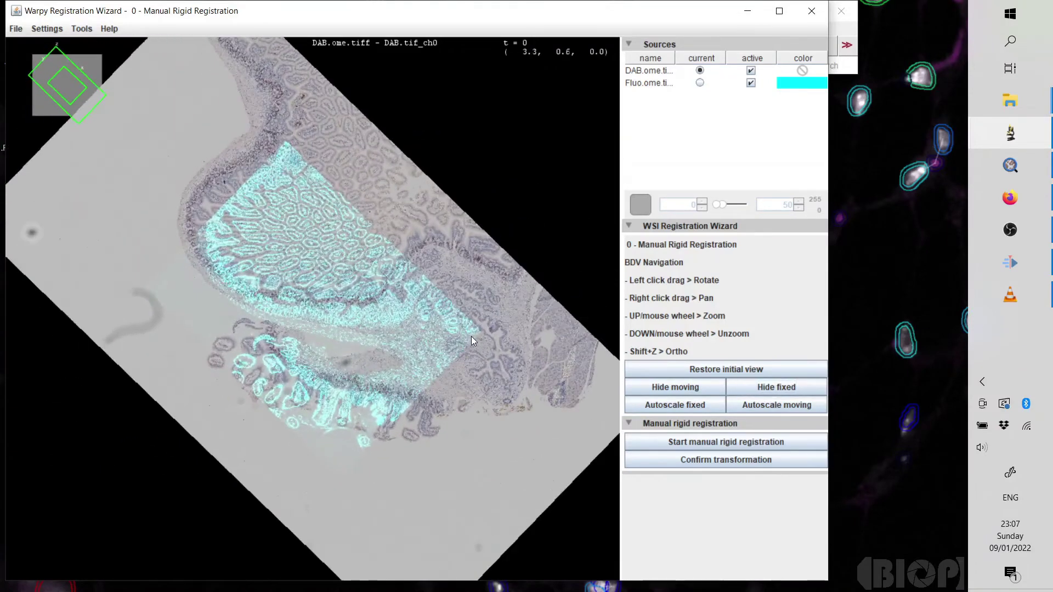
pyautogui.click(674, 370)
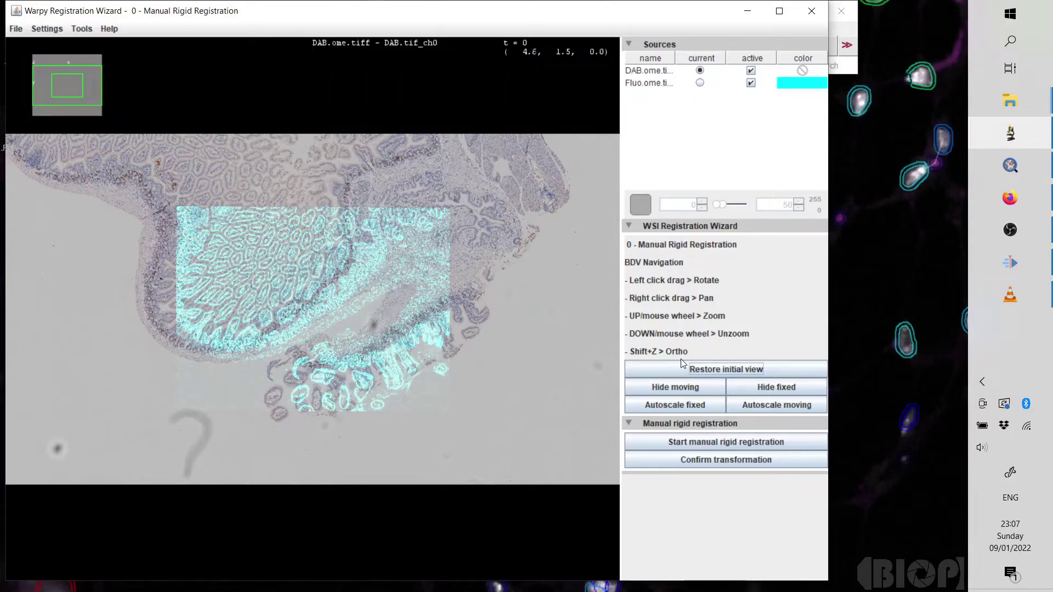
# Rotate and shift the DAB image onto the fluorescence, then confirm the manual rigid transformation.
pyautogui.moveTo(502, 277)
pyautogui.mouseDown()
pyautogui.moveTo(379, 276)
pyautogui.moveTo(558, 273)
pyautogui.moveTo(446, 281)
pyautogui.mouseUp()
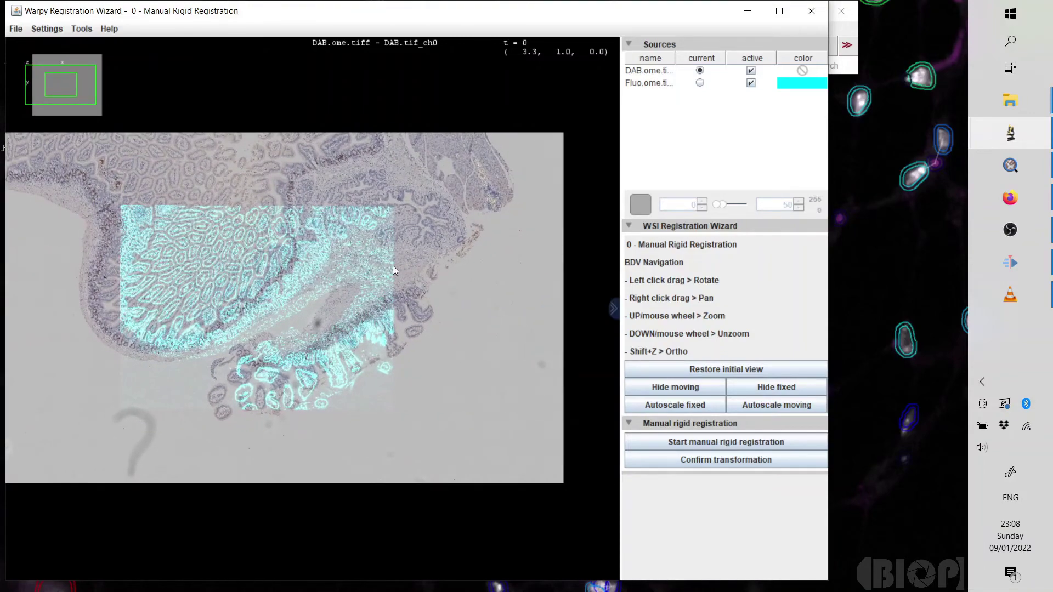
pyautogui.scroll(1, 392, 270)
pyautogui.scroll(2, 392, 270)
pyautogui.scroll(2, 393, 270)
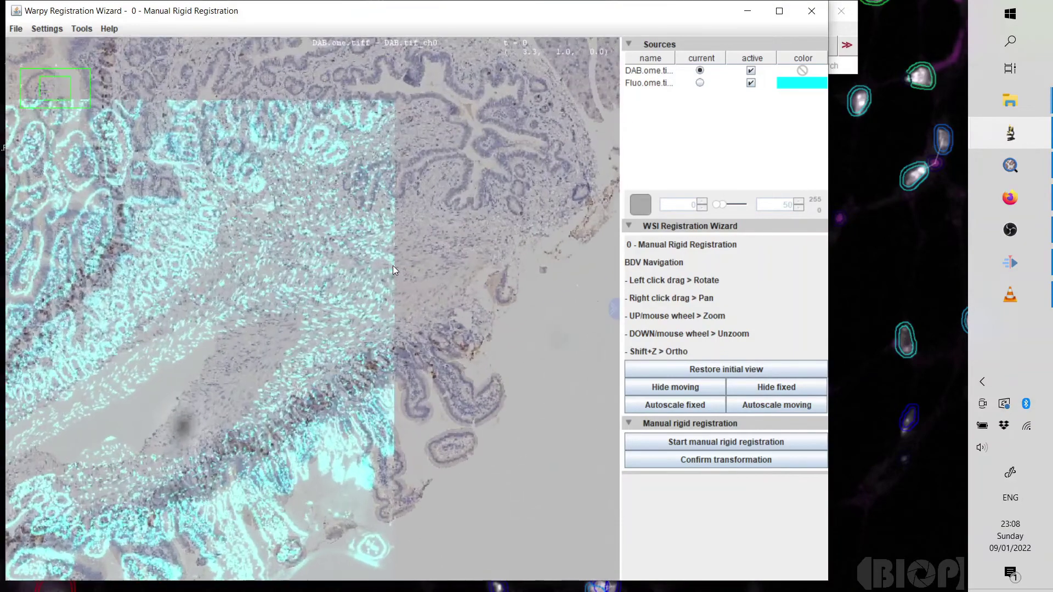
pyautogui.scroll(2, 393, 269)
pyautogui.scroll(-2, 392, 269)
pyautogui.scroll(-2, 393, 270)
pyautogui.scroll(-2, 393, 271)
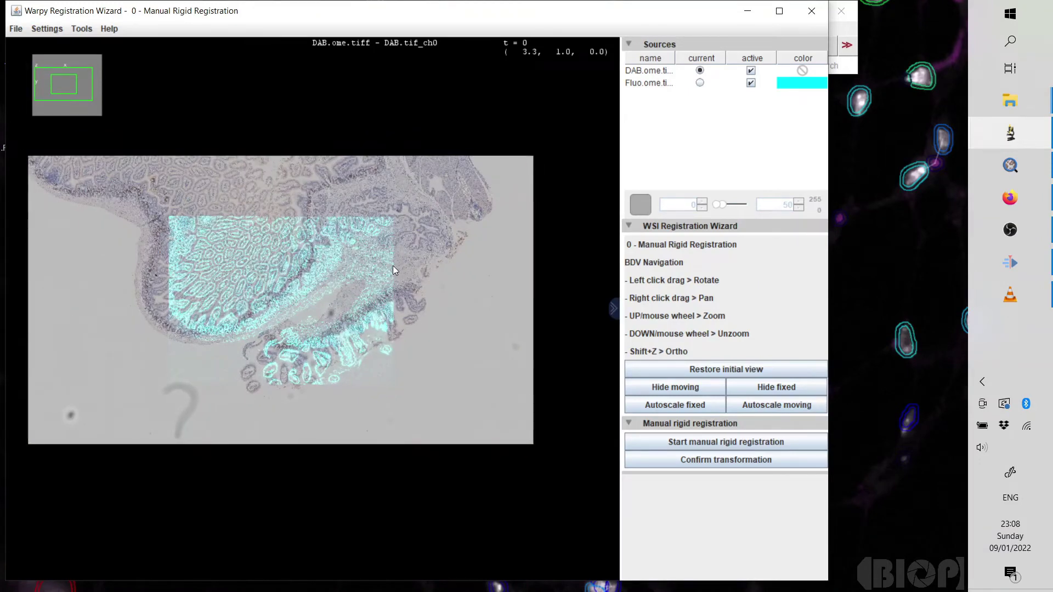
pyautogui.scroll(1, 353, 314)
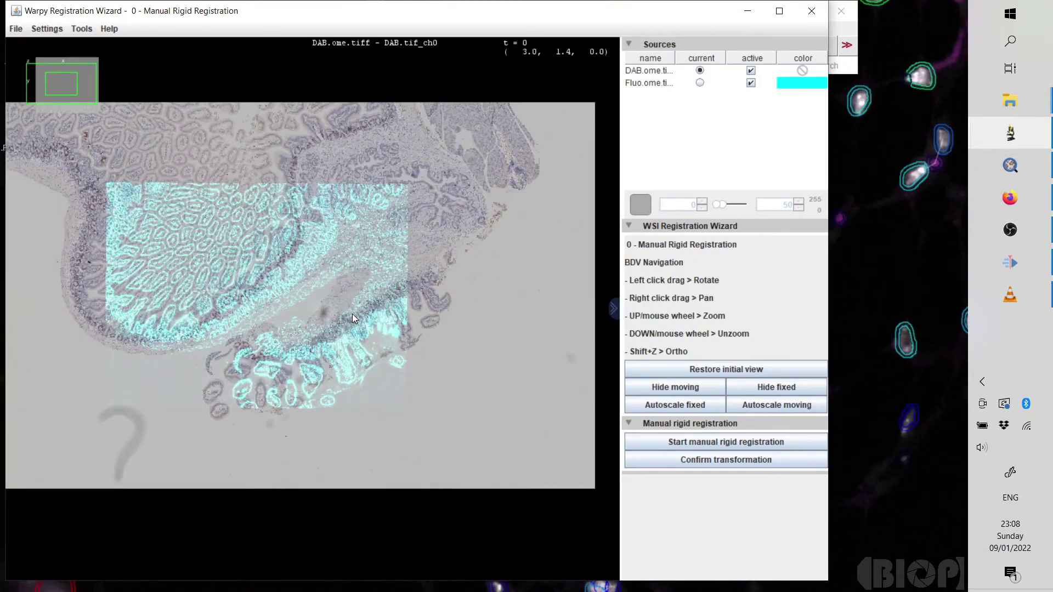
pyautogui.scroll(1, 352, 313)
pyautogui.scroll(1, 345, 292)
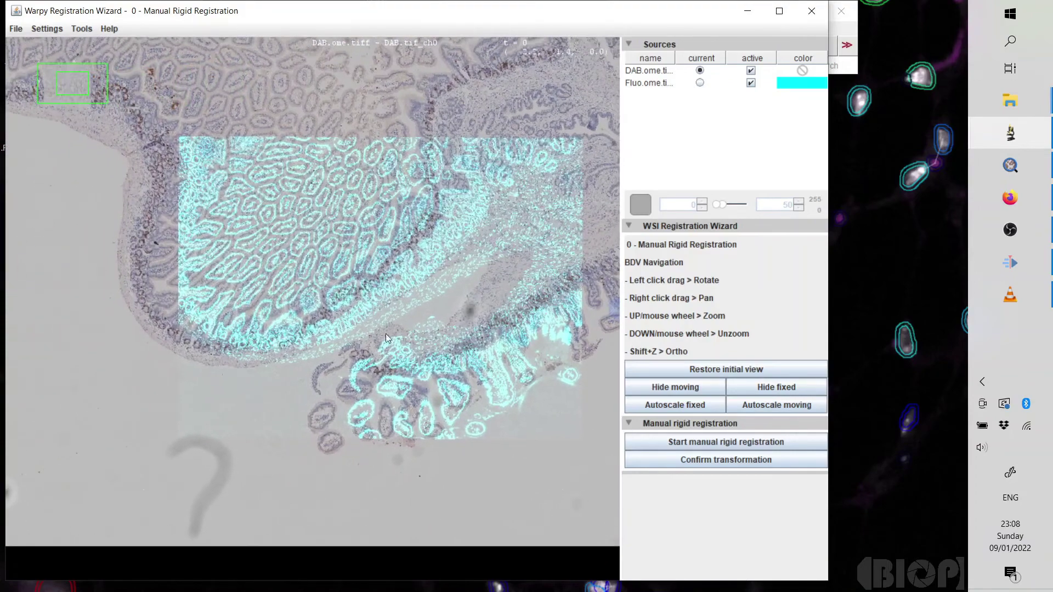
pyautogui.click(675, 441)
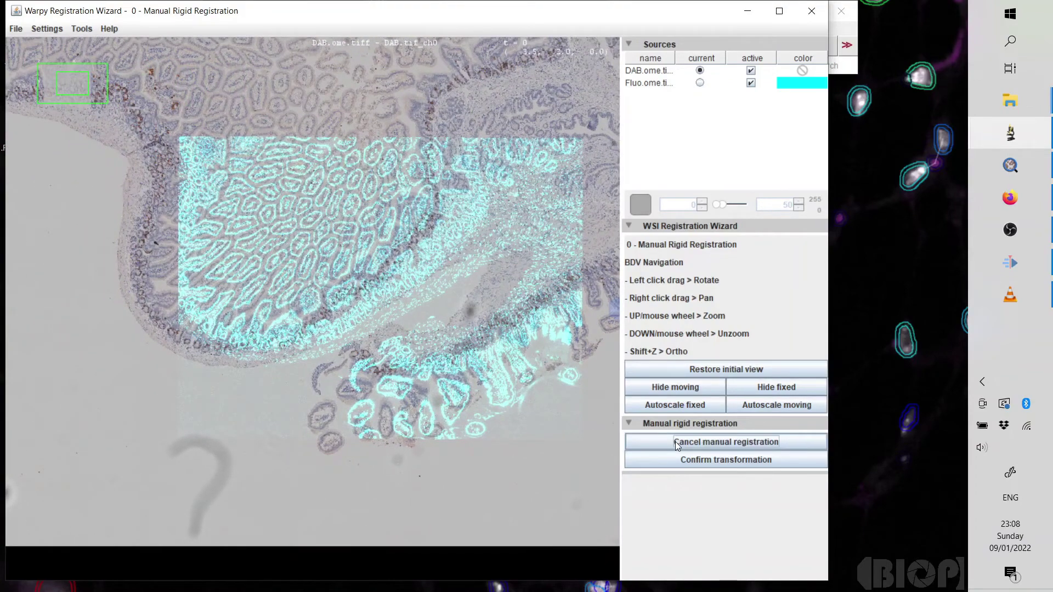
pyautogui.moveTo(317, 279)
pyautogui.mouseDown()
pyautogui.moveTo(354, 281)
pyautogui.moveTo(357, 272)
pyautogui.mouseUp()
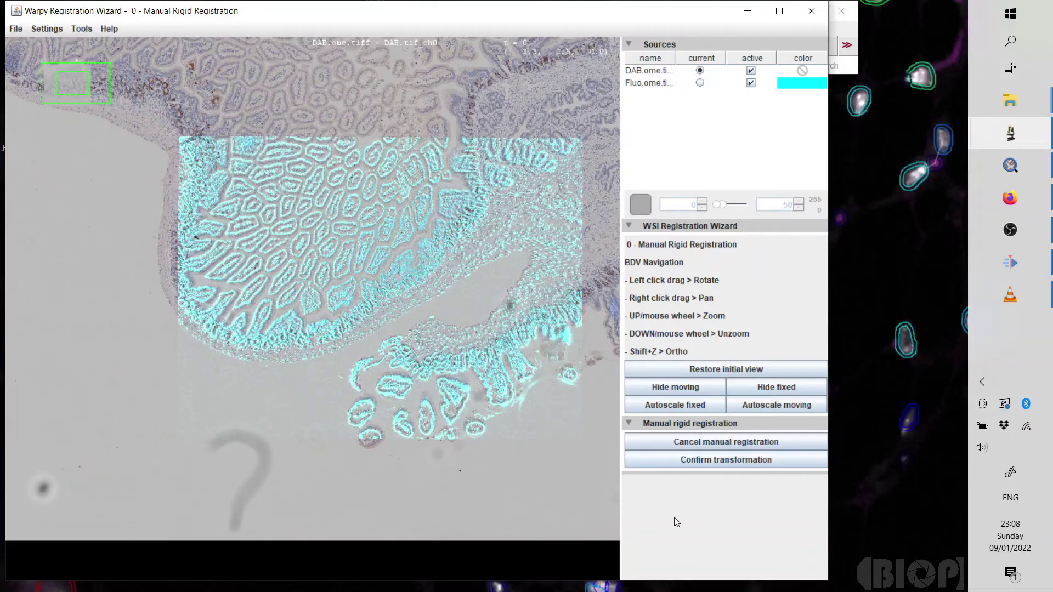
pyautogui.click(684, 464)
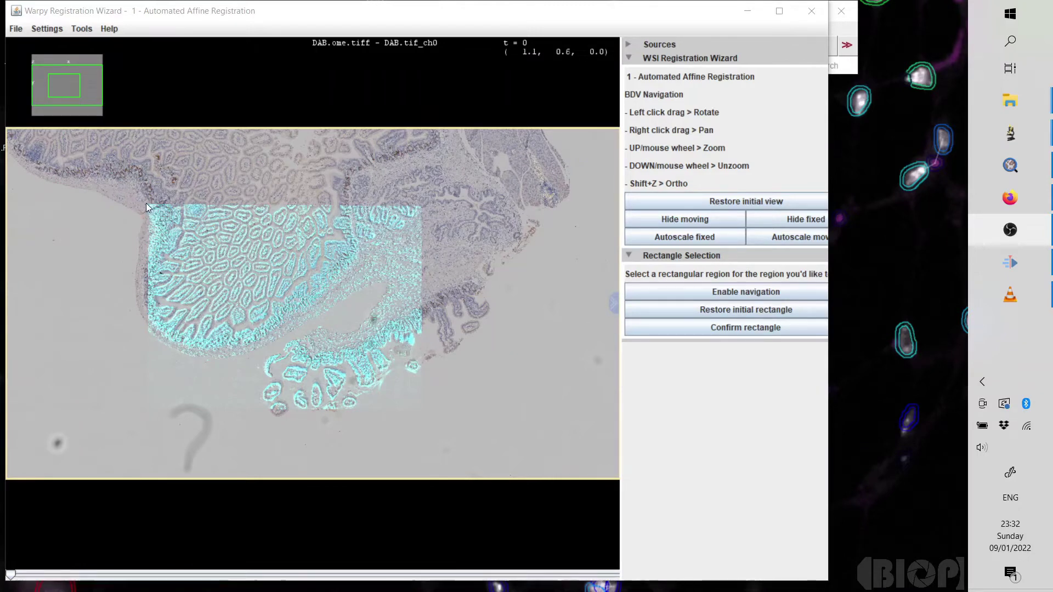
# Draw the affine registration rectangle around the fluorescence area and confirm it.
pyautogui.moveTo(146, 204)
pyautogui.mouseDown()
pyautogui.moveTo(404, 425)
pyautogui.moveTo(430, 422)
pyautogui.mouseUp()
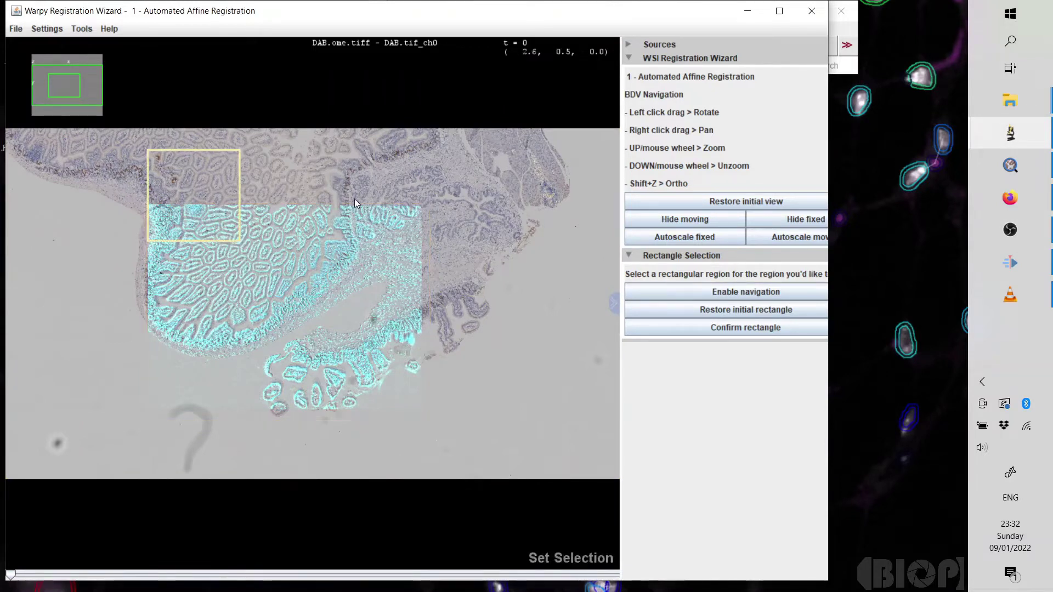
pyautogui.moveTo(351, 198); pyautogui.dragTo(445, 295)
pyautogui.moveTo(474, 178); pyautogui.dragTo(520, 272)
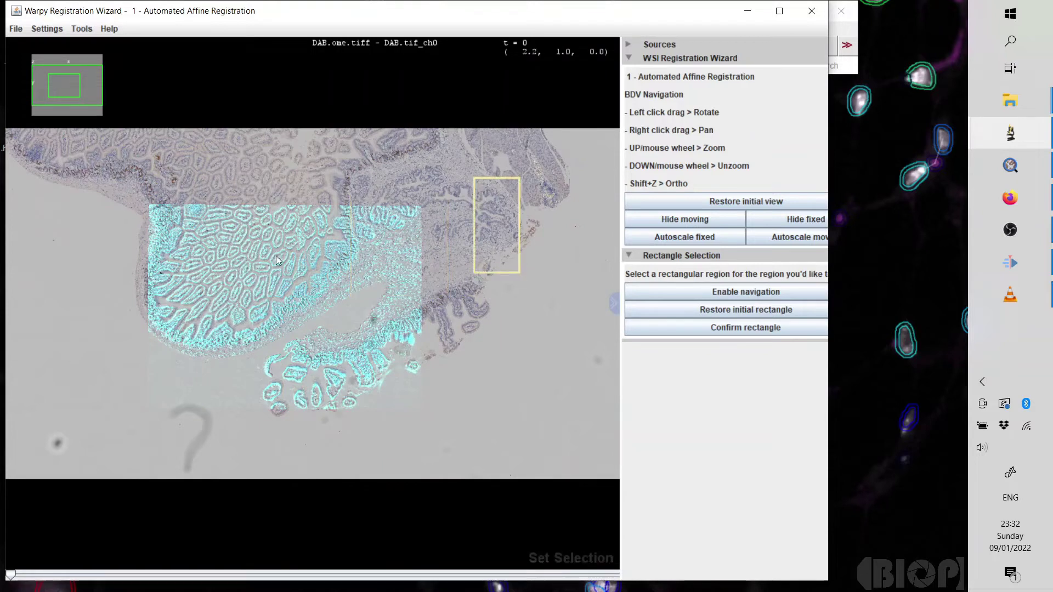
pyautogui.moveTo(149, 205); pyautogui.dragTo(420, 415)
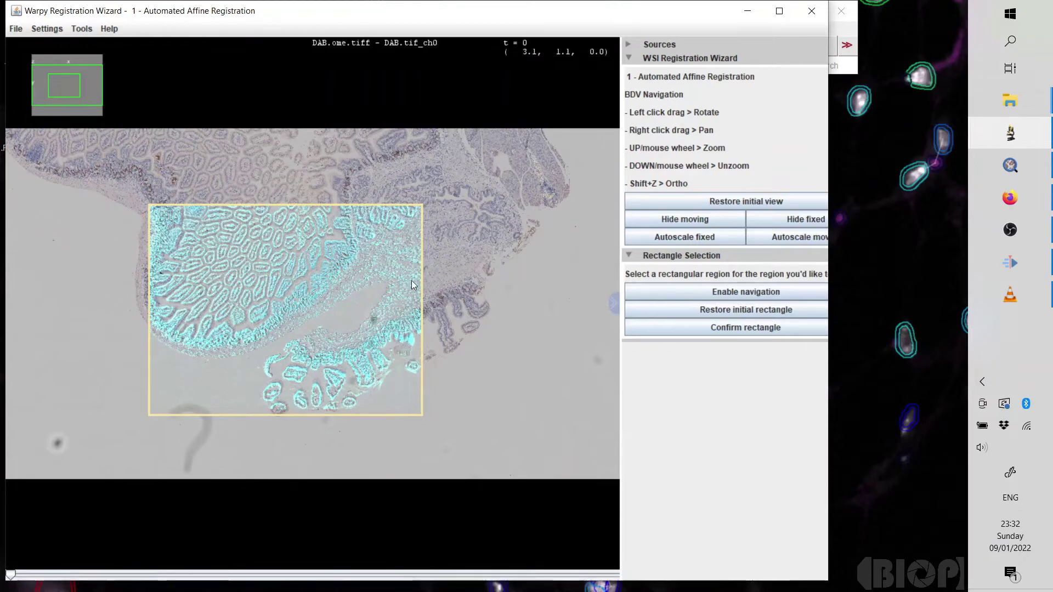
pyautogui.click(699, 330)
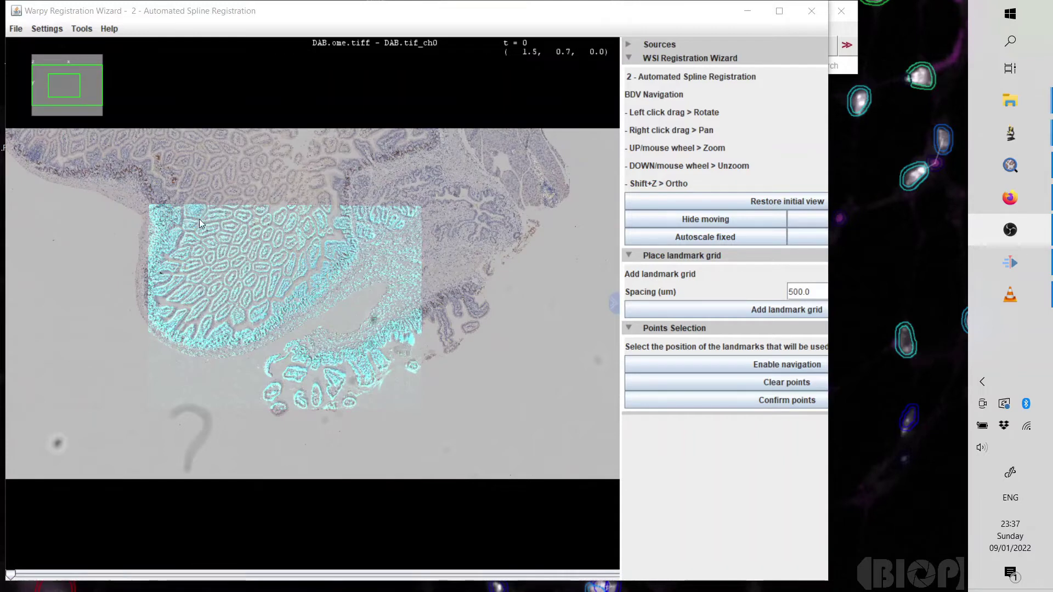
# Place six trial landmarks across the tissue, then clear them all.
pyautogui.click(180, 234)
pyautogui.click(280, 234)
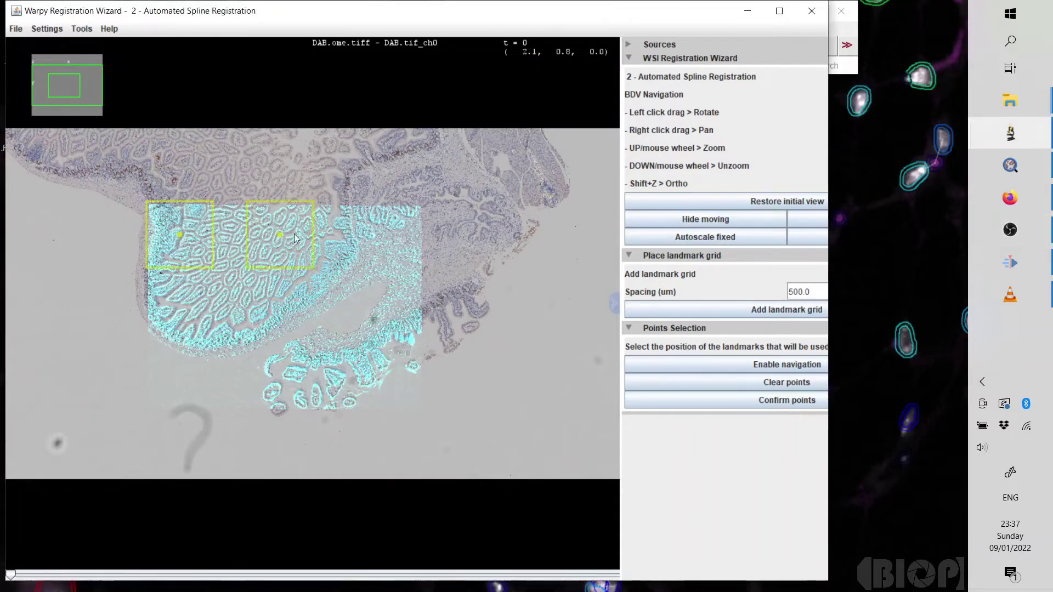
pyautogui.click(399, 234)
pyautogui.click(398, 350)
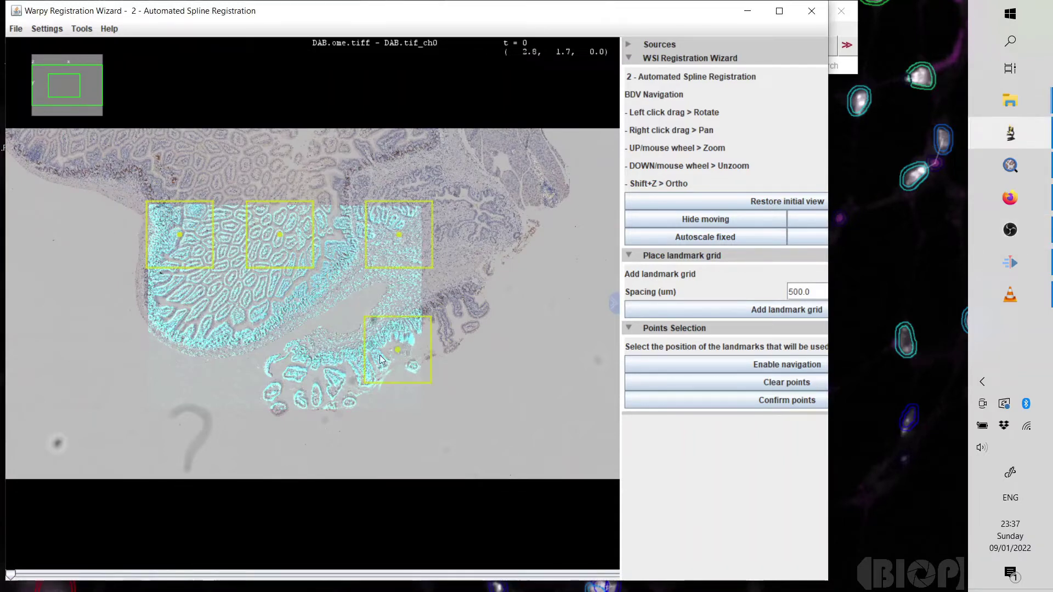
pyautogui.click(270, 367)
pyautogui.click(215, 308)
pyautogui.click(713, 382)
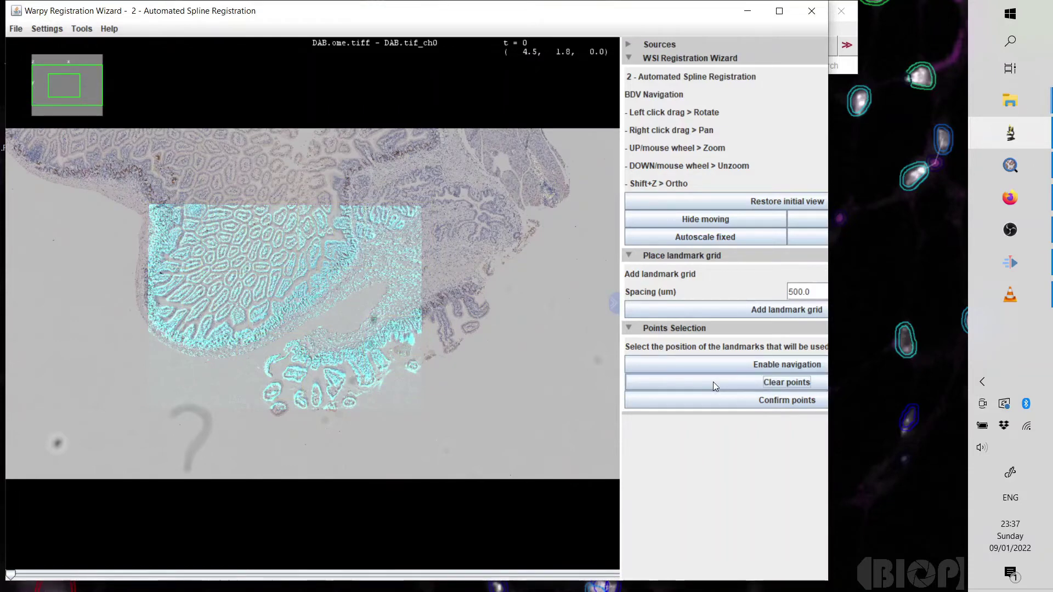
# Try landmark grids at the default spacing, then at 400 µm and 600 µm.
pyautogui.click(727, 311)
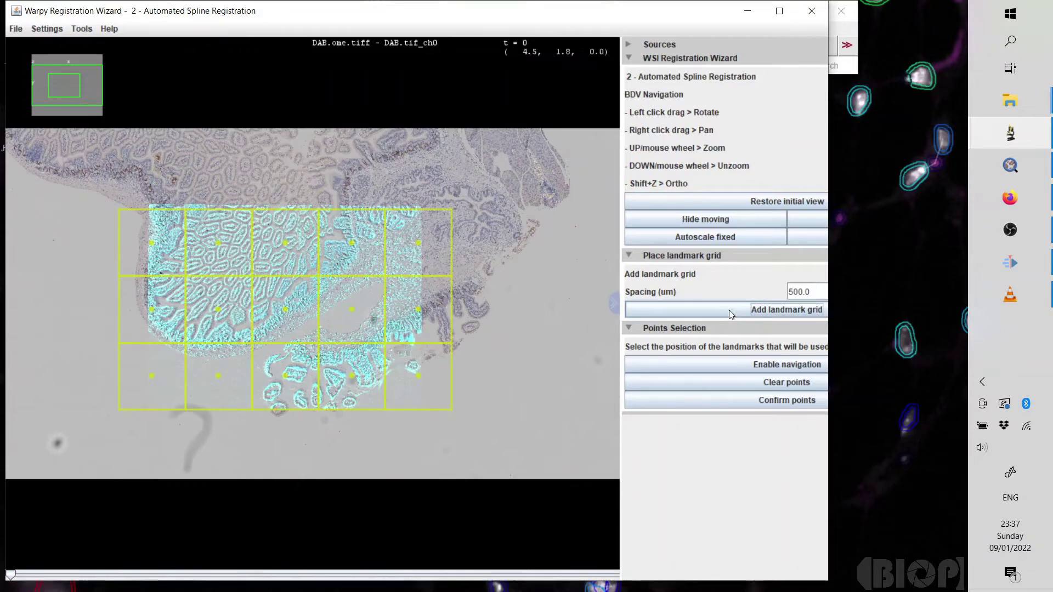
pyautogui.click(752, 389)
pyautogui.moveTo(815, 292); pyautogui.dragTo(769, 295)
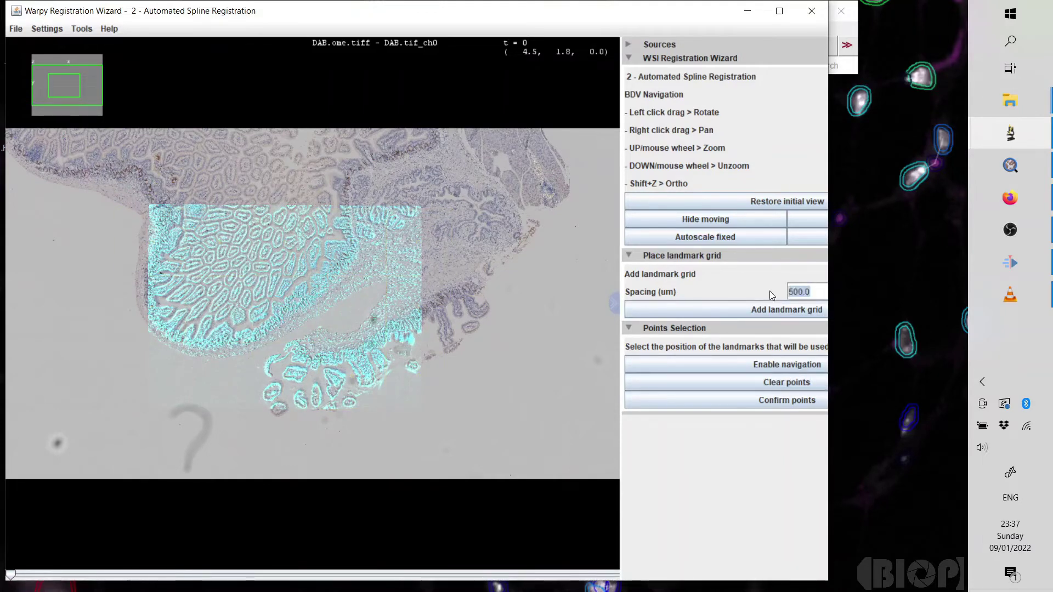
pyautogui.write('400')
pyautogui.click(759, 310)
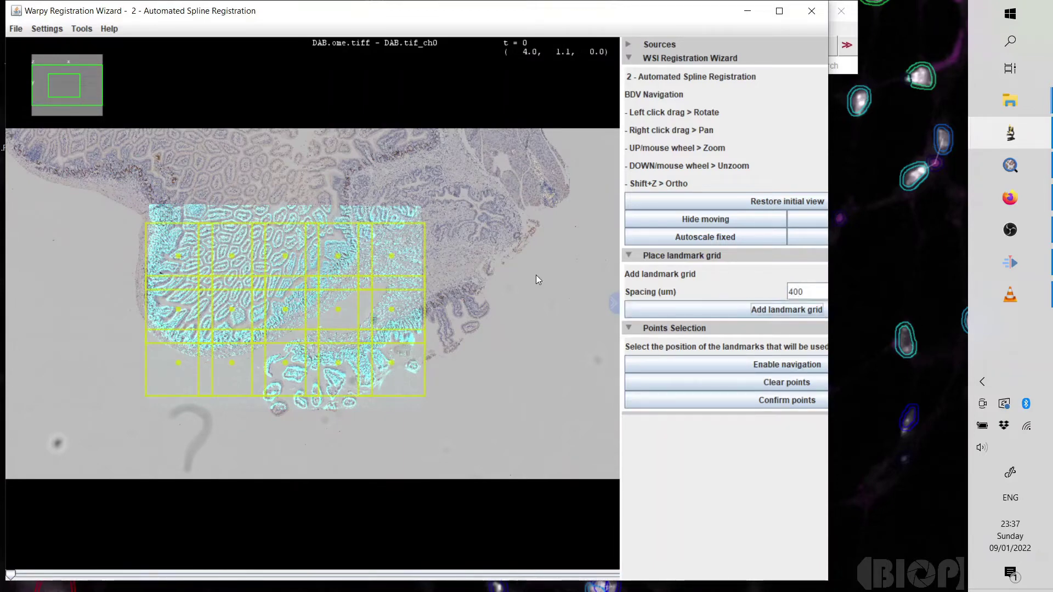
pyautogui.click(786, 382)
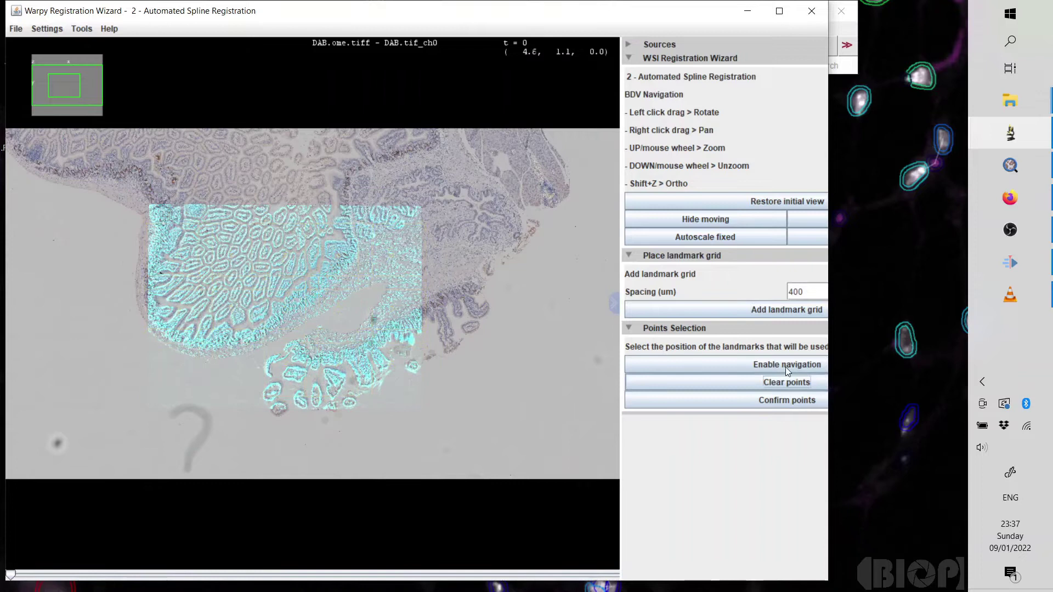
pyautogui.doubleClick(802, 292)
pyautogui.write('6')
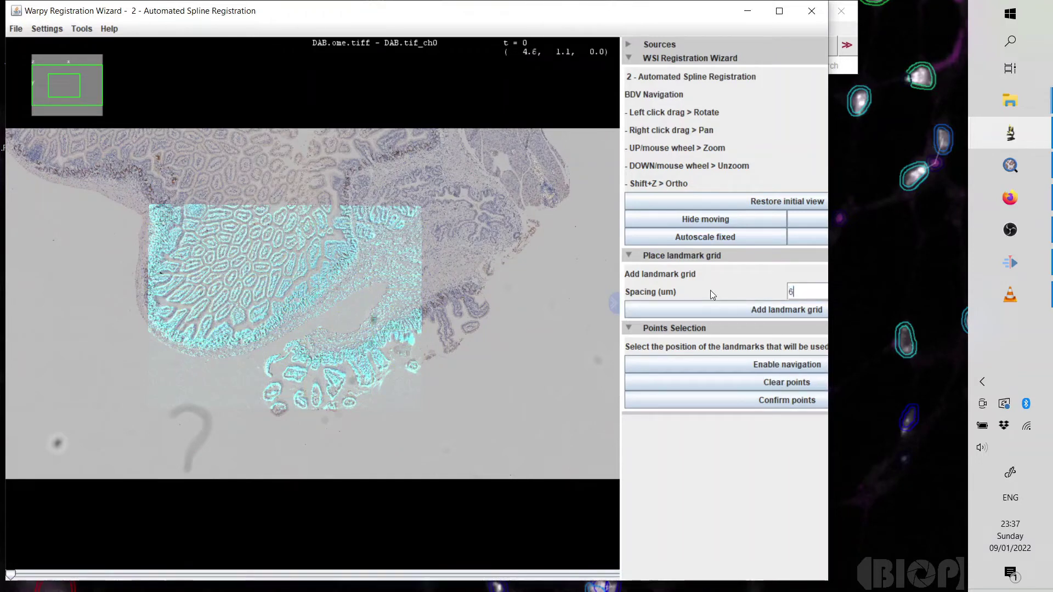
pyautogui.write('00')
pyautogui.click(713, 314)
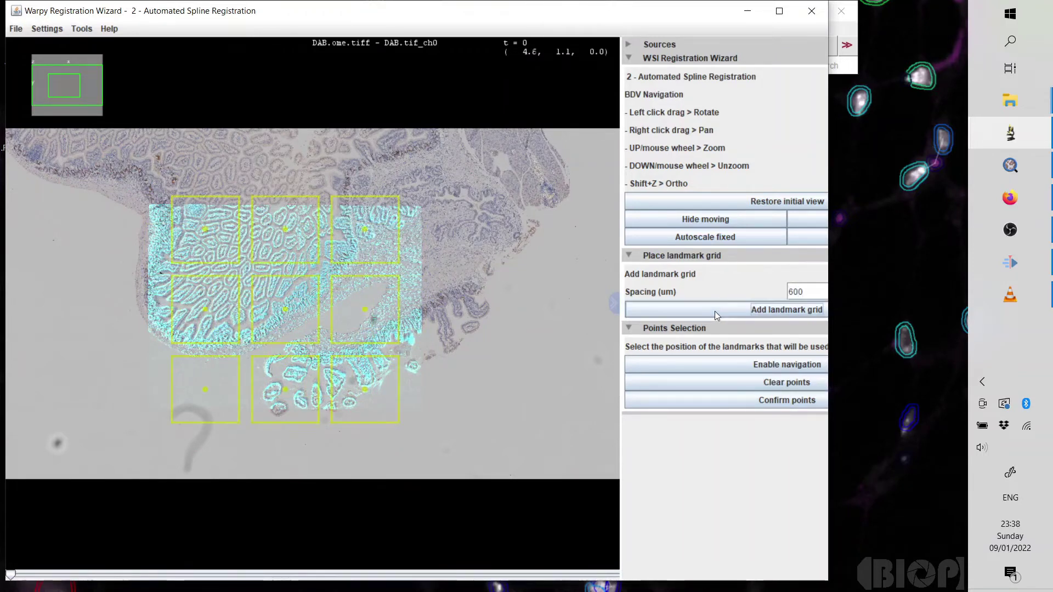
# Drag the left-side grid landmarks onto the tissue.
pyautogui.click(204, 391)
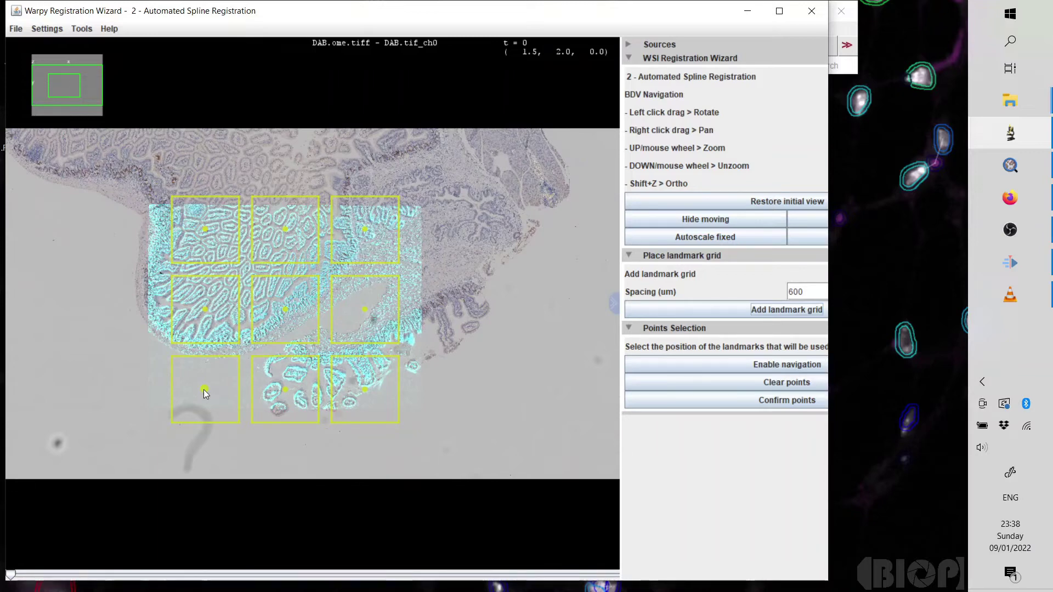
pyautogui.moveTo(203, 389); pyautogui.dragTo(168, 334)
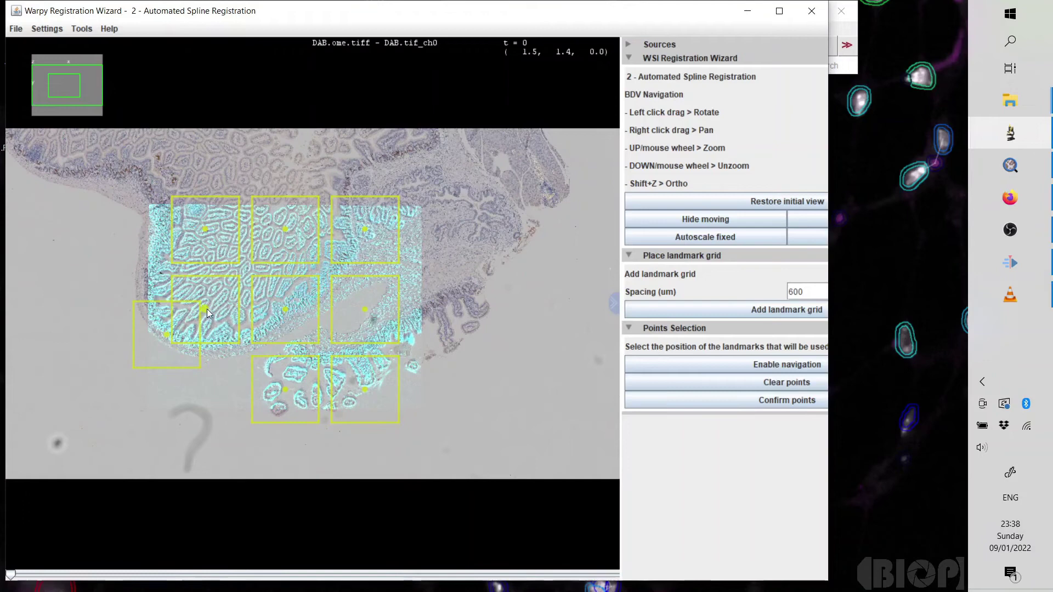
pyautogui.moveTo(206, 310); pyautogui.dragTo(225, 336)
pyautogui.moveTo(206, 235); pyautogui.dragTo(174, 235)
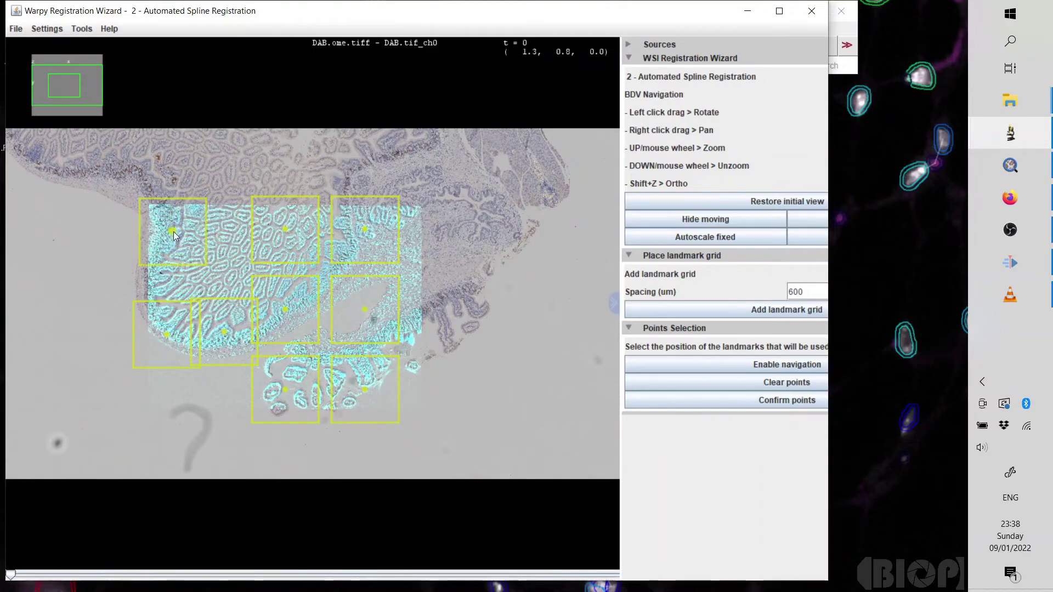
pyautogui.moveTo(289, 234); pyautogui.dragTo(247, 231)
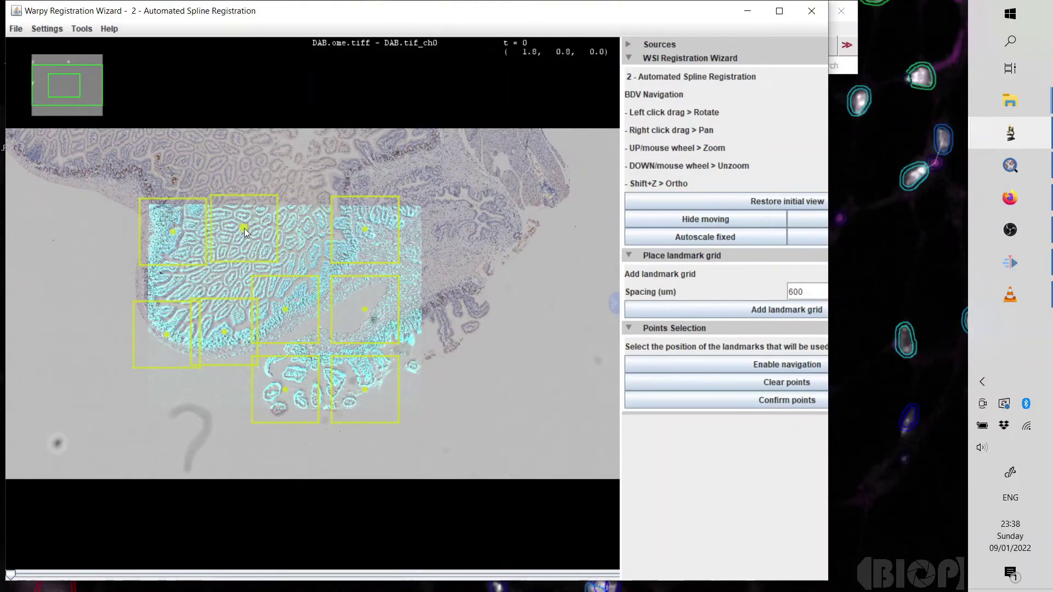
# Clear all landmarks and add a fresh landmark grid with 400 µm spacing.
pyautogui.click(743, 382)
pyautogui.doubleClick(805, 292)
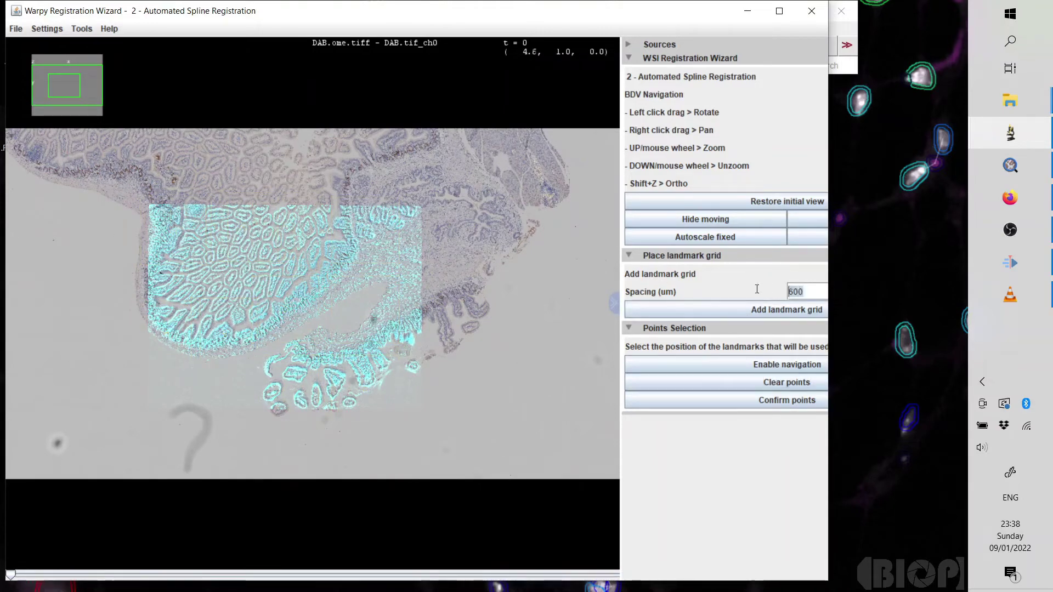
pyautogui.write('400')
pyautogui.click(746, 311)
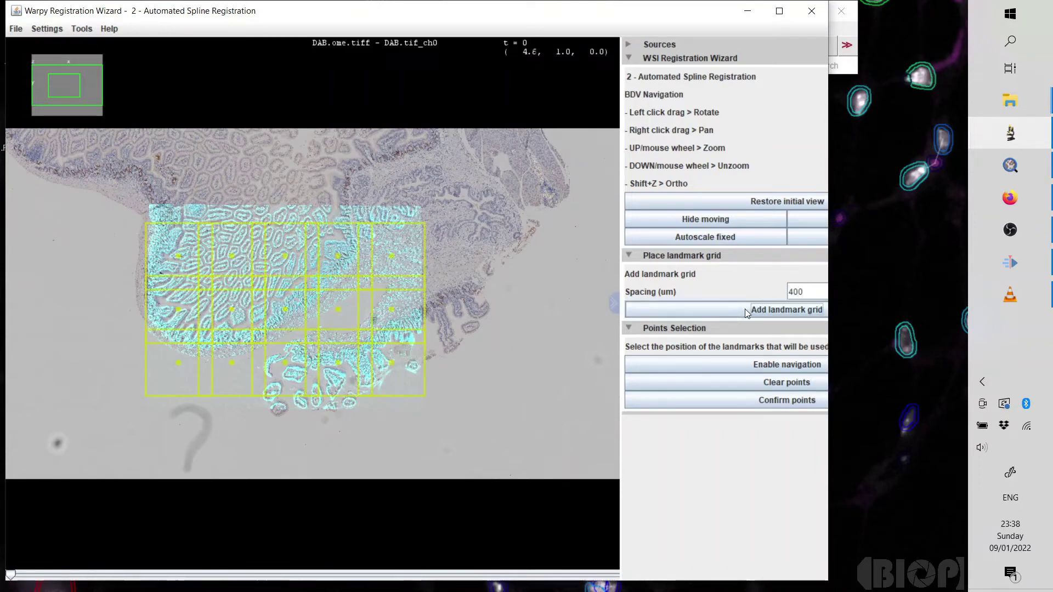
# Confirm the grid landmarks and enlarge the Log to follow the 15-landmark registration.
pyautogui.click(738, 403)
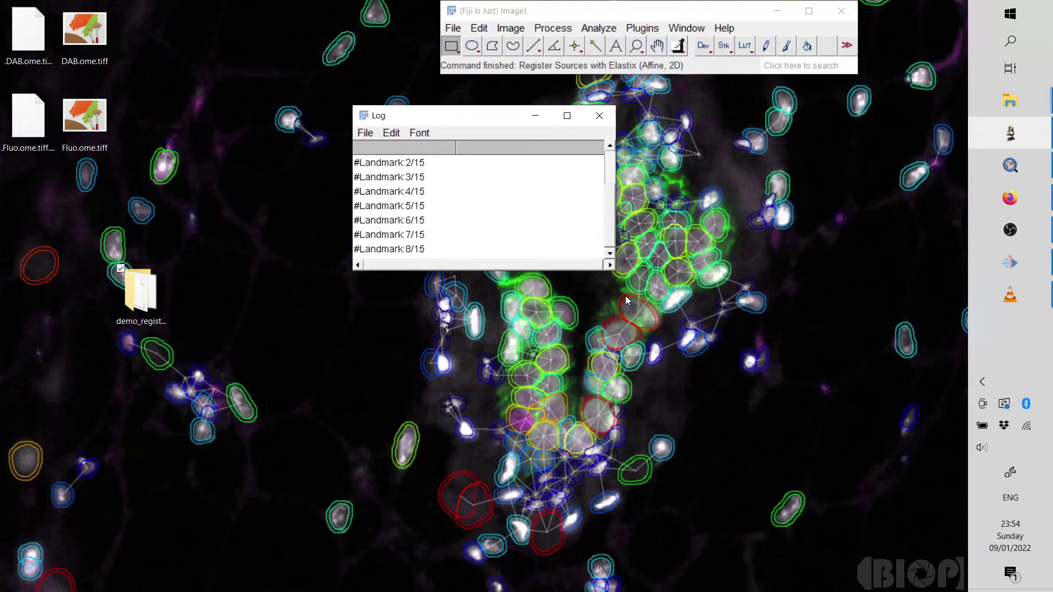
pyautogui.moveTo(613, 269); pyautogui.dragTo(702, 446)
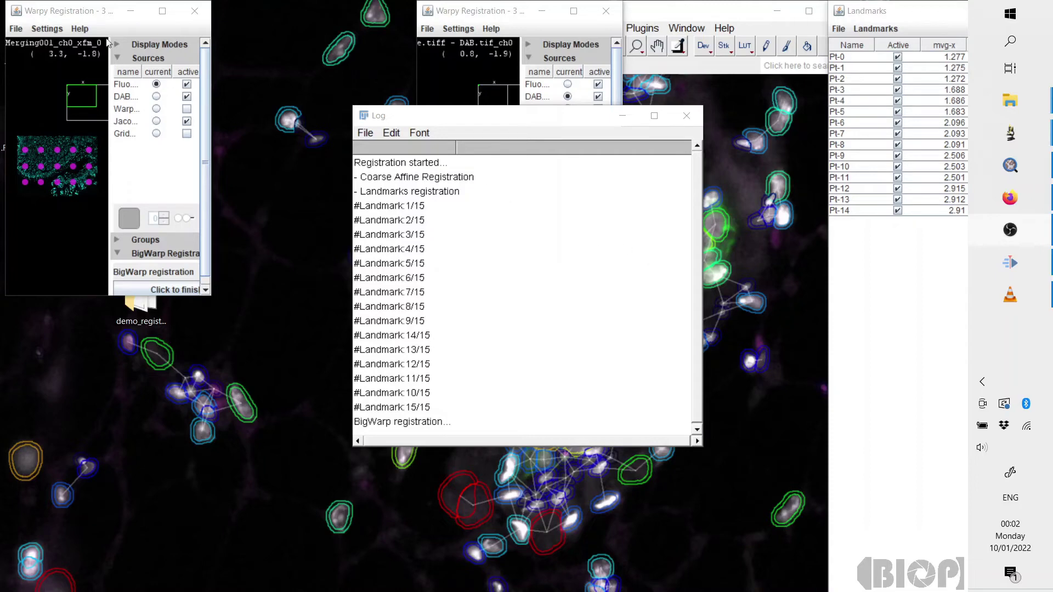
# Hide the extra Warpy viewer, move and enlarge BigWarp, and widen the Landmarks table.
pyautogui.click(86, 19)
pyautogui.click(134, 13)
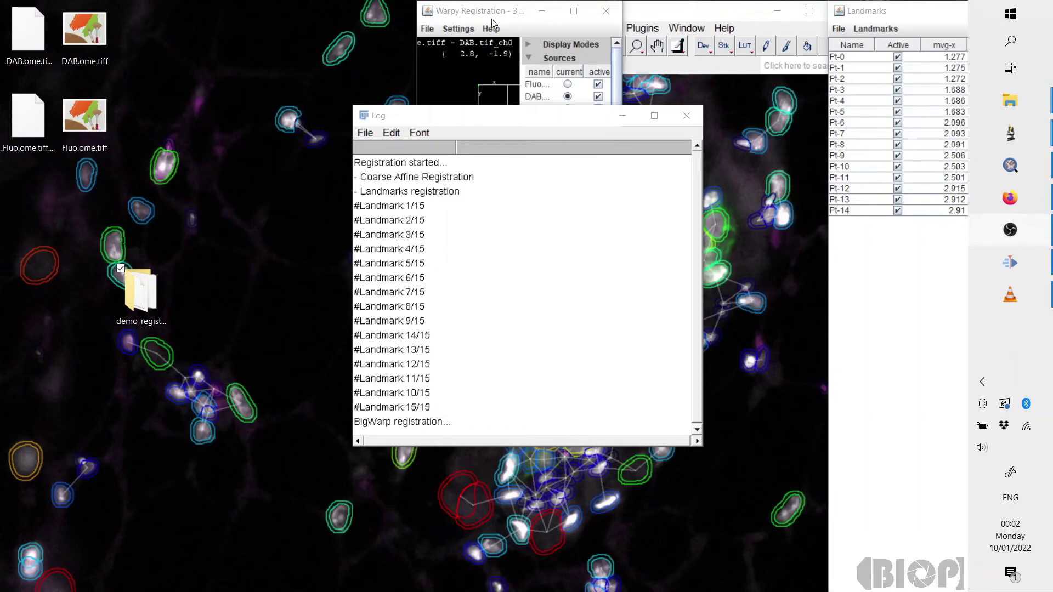
pyautogui.moveTo(494, 13); pyautogui.dragTo(301, 22)
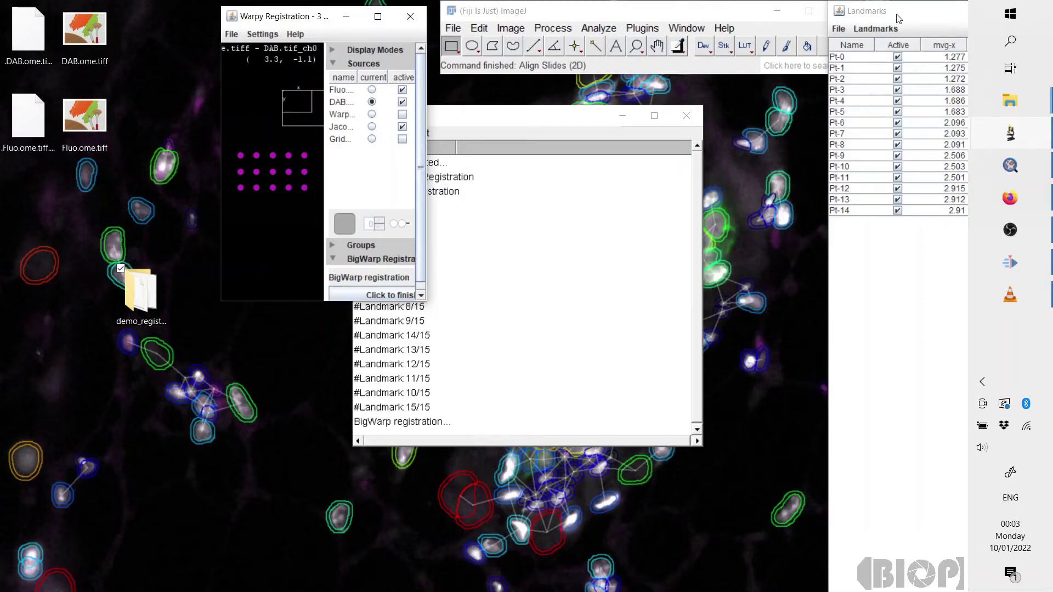
pyautogui.moveTo(898, 18); pyautogui.dragTo(732, 17)
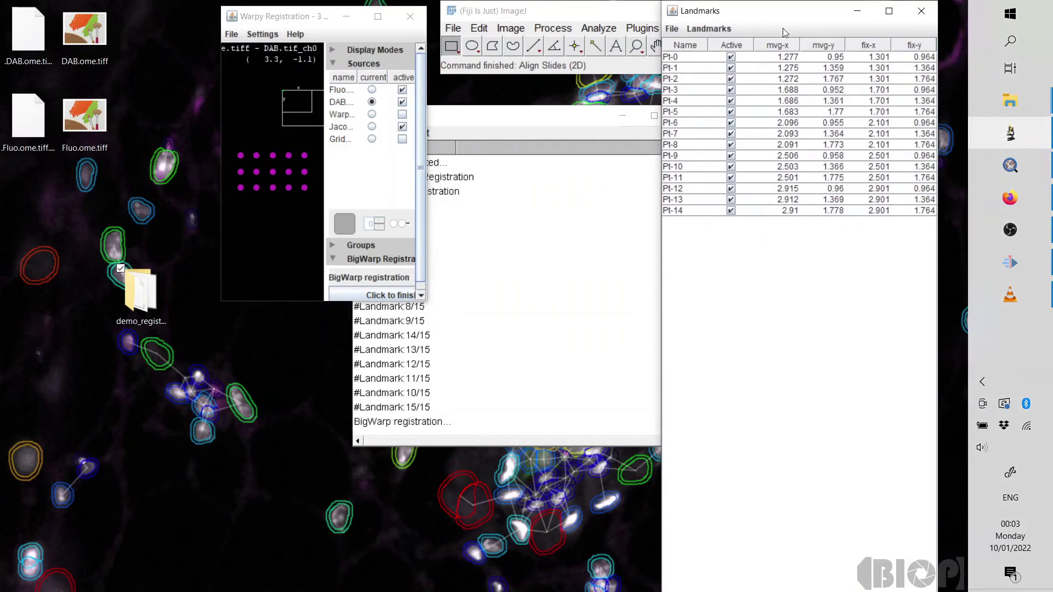
pyautogui.moveTo(426, 301); pyautogui.dragTo(687, 578)
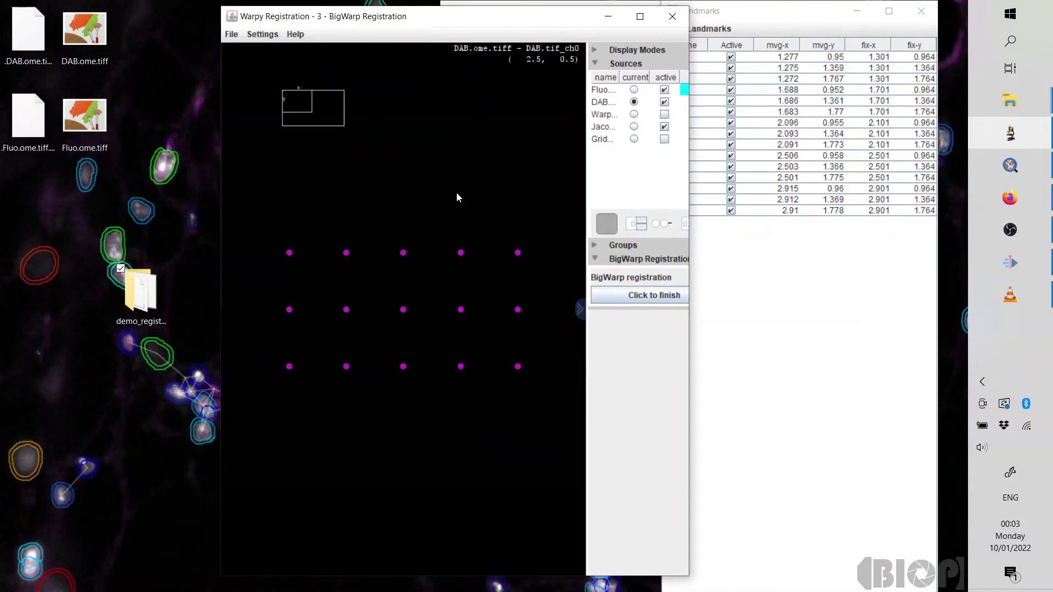
# Turn on the fused tissue view, select the DAB source, and start editing its display maximum.
pyautogui.moveTo(456, 198); pyautogui.dragTo(447, 197)
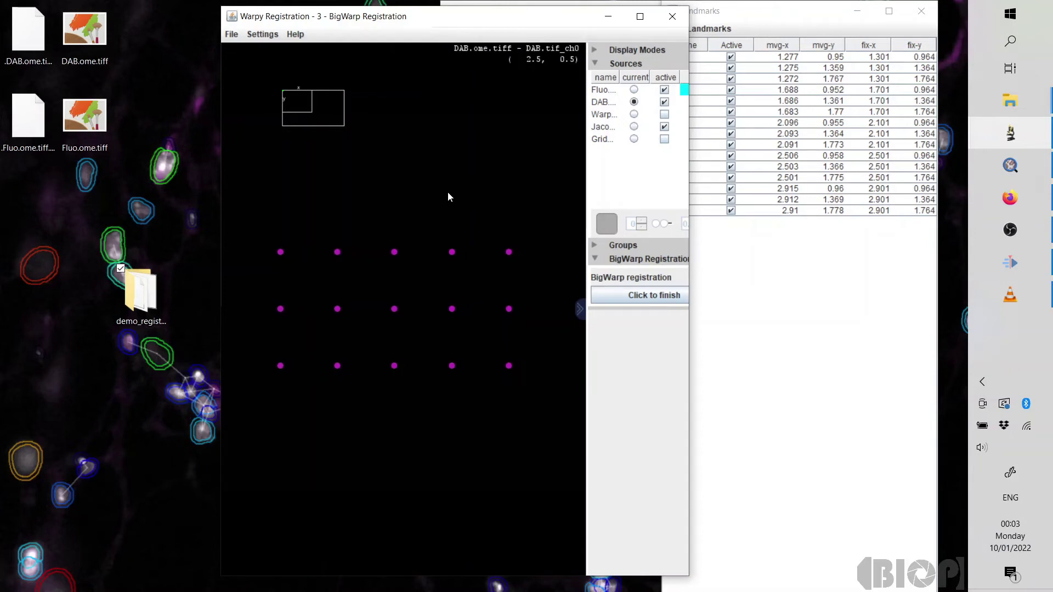
pyautogui.press('f')
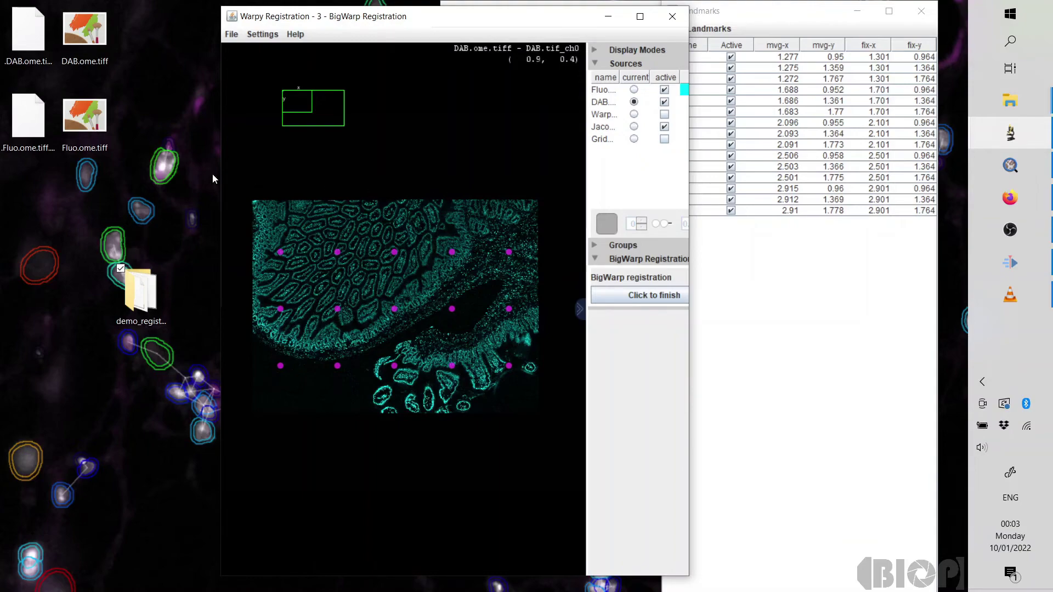
pyautogui.moveTo(221, 171); pyautogui.dragTo(101, 171)
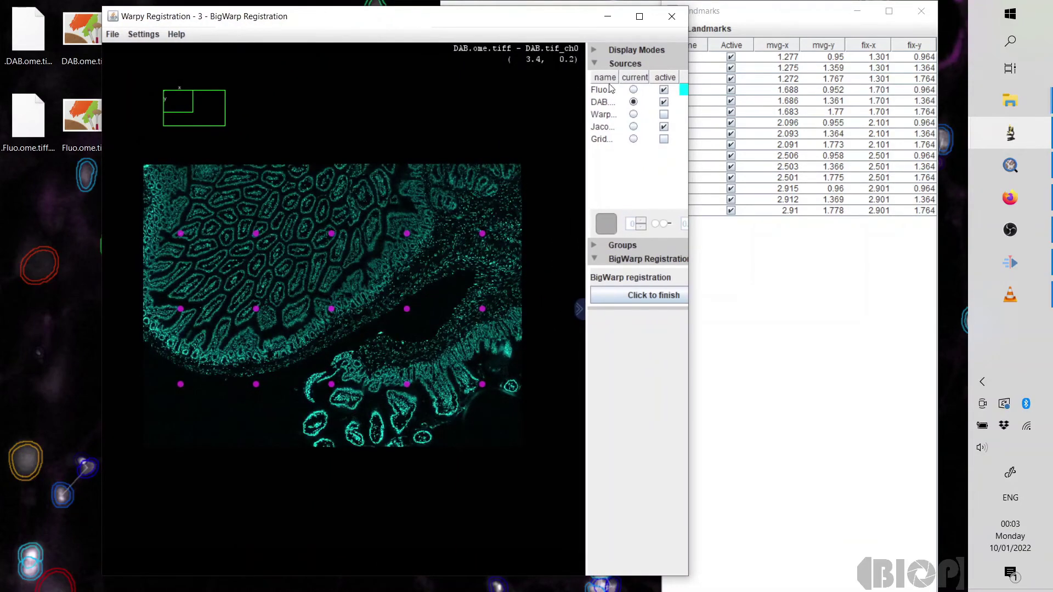
pyautogui.click(605, 102)
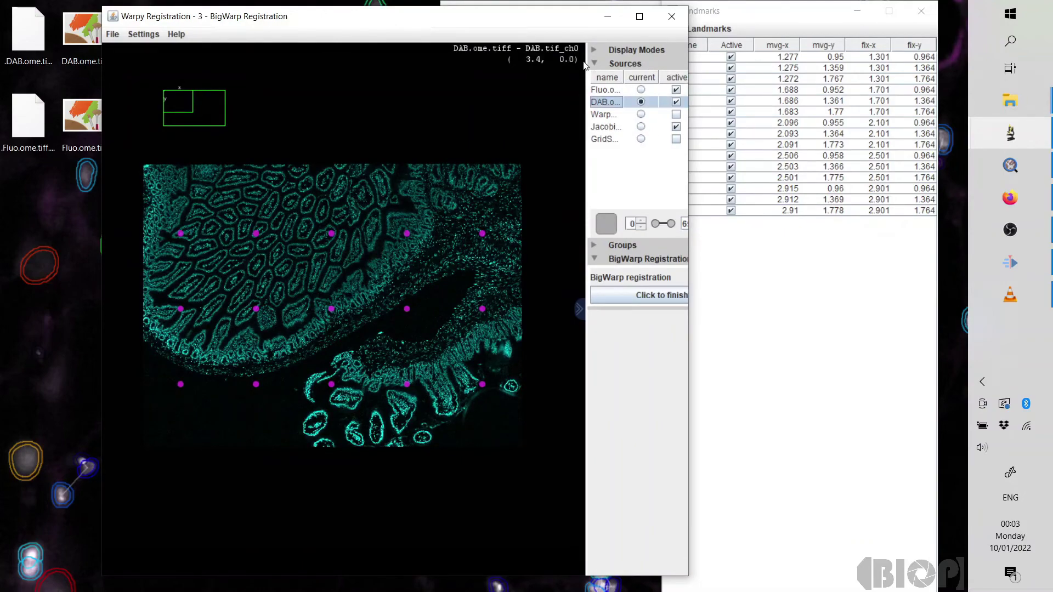
pyautogui.moveTo(587, 62)
pyautogui.mouseDown()
pyautogui.moveTo(507, 61)
pyautogui.moveTo(593, 74)
pyautogui.mouseUp()
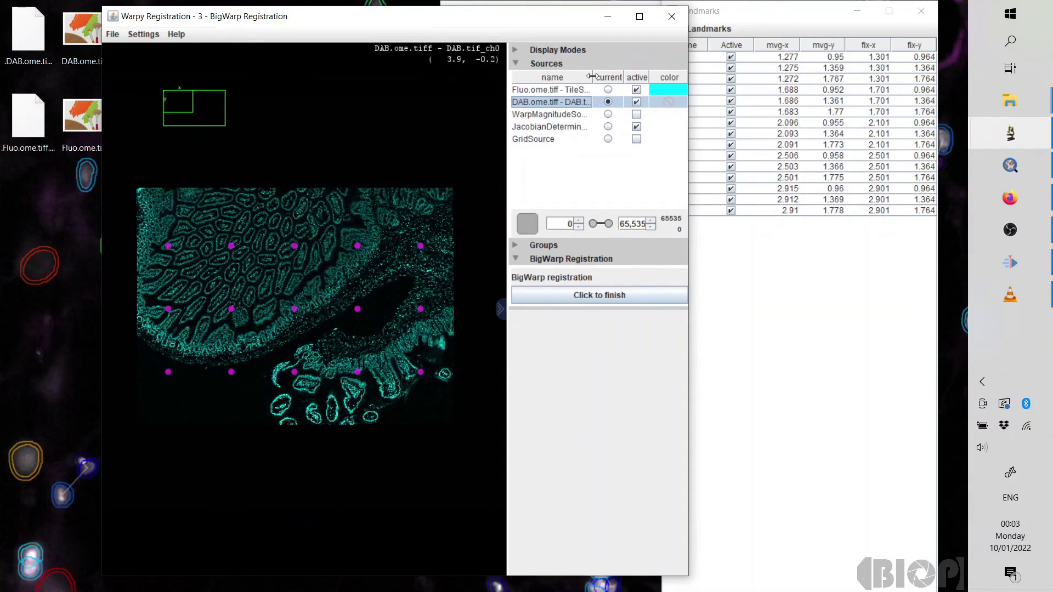
pyautogui.doubleClick(632, 227)
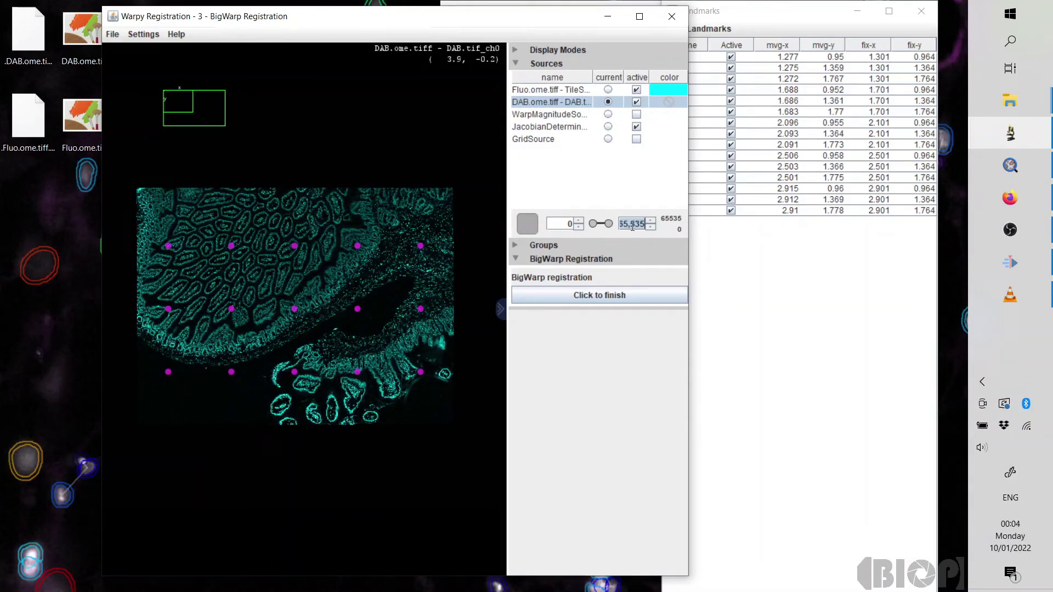
pyautogui.write('25')
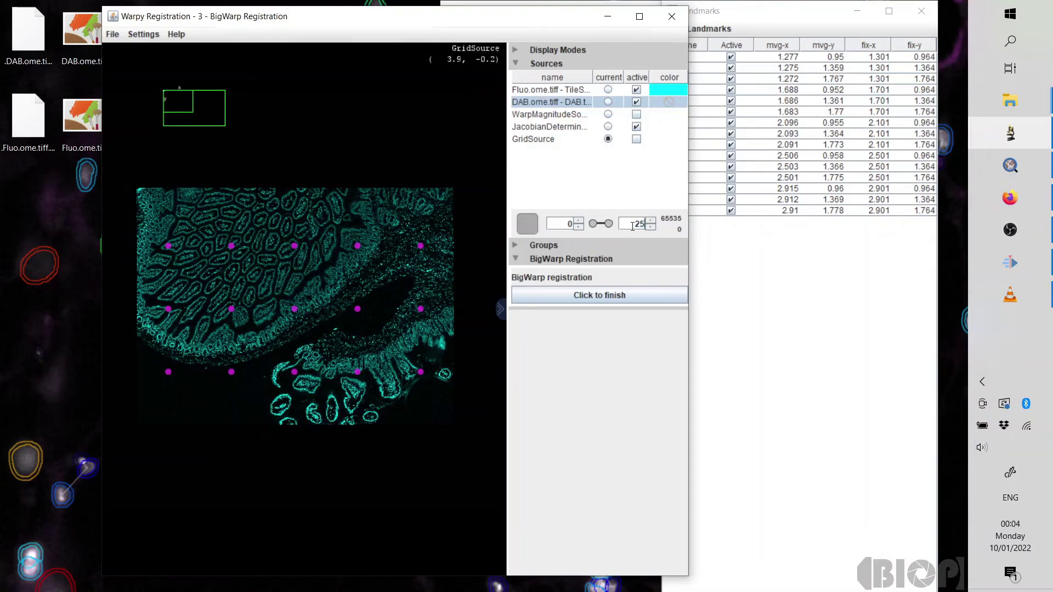
pyautogui.write('6')
pyautogui.press('Return')
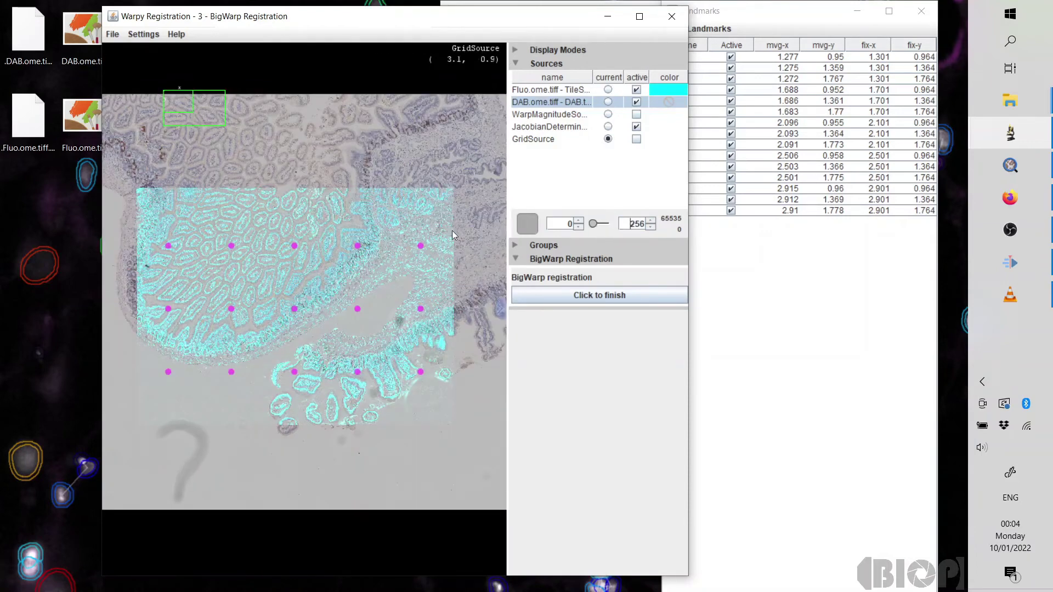
pyautogui.scroll(2, 418, 247)
pyautogui.scroll(2, 425, 246)
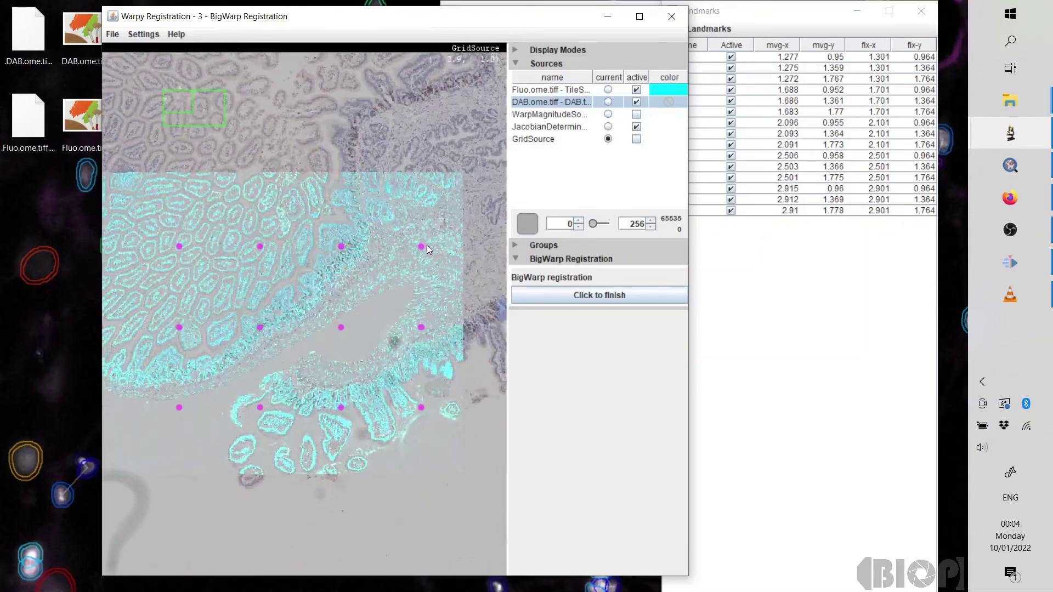
pyautogui.scroll(2, 424, 245)
pyautogui.scroll(2, 420, 244)
pyautogui.scroll(2, 420, 243)
pyautogui.scroll(2, 420, 243)
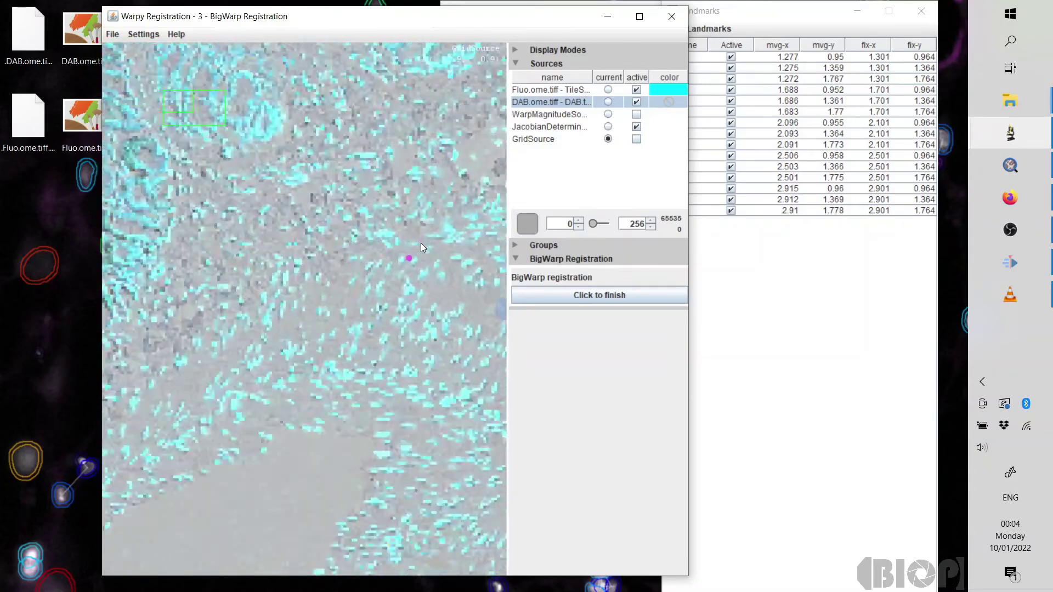
pyautogui.scroll(2, 420, 243)
pyautogui.scroll(2, 420, 244)
pyautogui.scroll(1, 420, 244)
pyautogui.scroll(2, 421, 244)
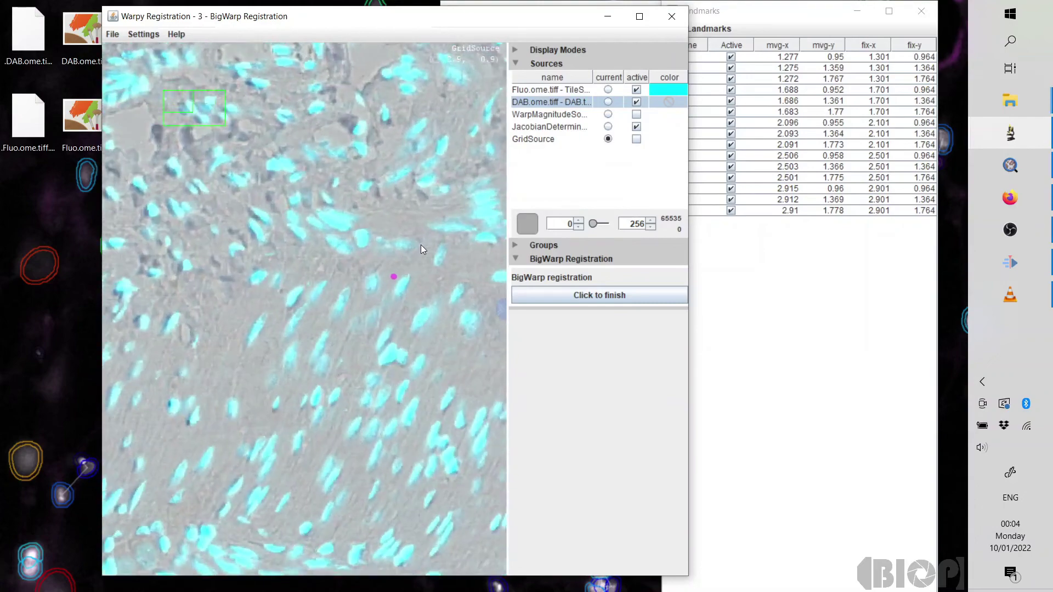
pyautogui.scroll(1, 421, 244)
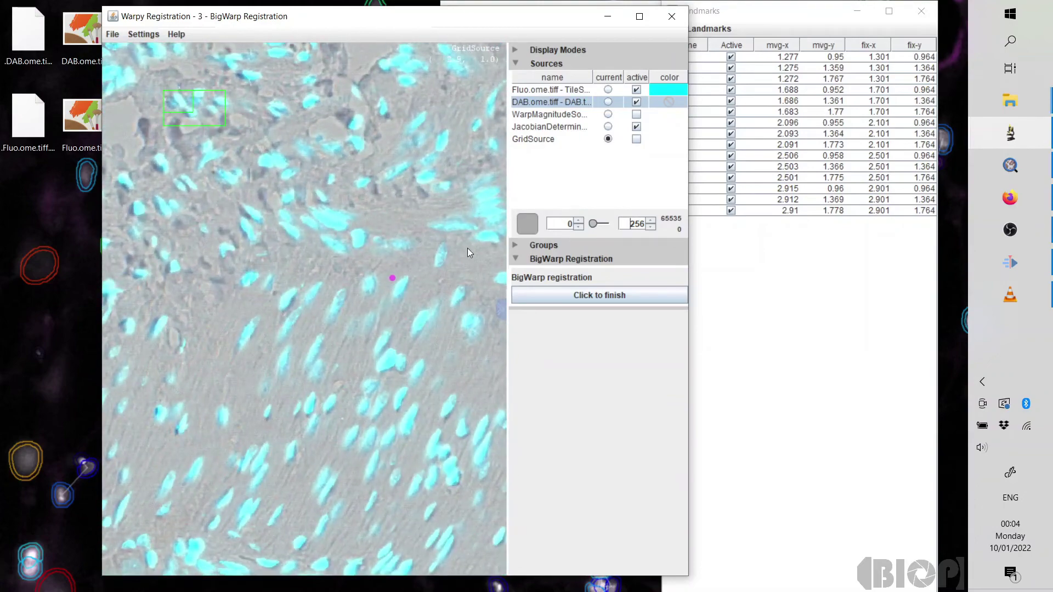
pyautogui.moveTo(458, 268)
pyautogui.mouseDown()
pyautogui.moveTo(358, 91)
pyautogui.moveTo(294, 373)
pyautogui.moveTo(325, 240)
pyautogui.moveTo(330, 346)
pyautogui.moveTo(415, 186)
pyautogui.moveTo(341, 233)
pyautogui.mouseUp()
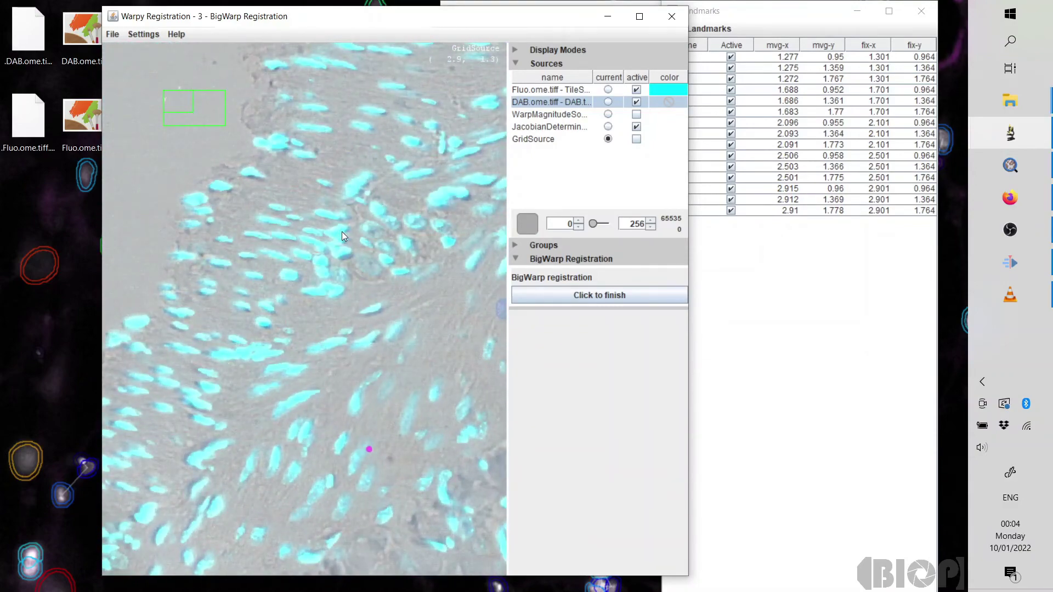
pyautogui.hotkey('ctrl', 'n')
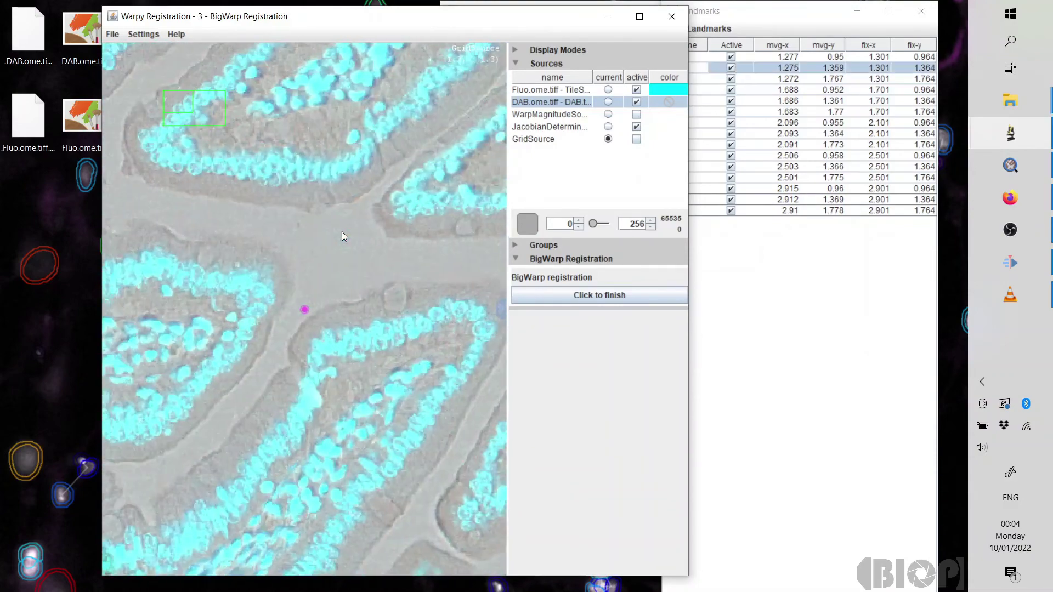
pyautogui.hotkey('ctrl', 'n')
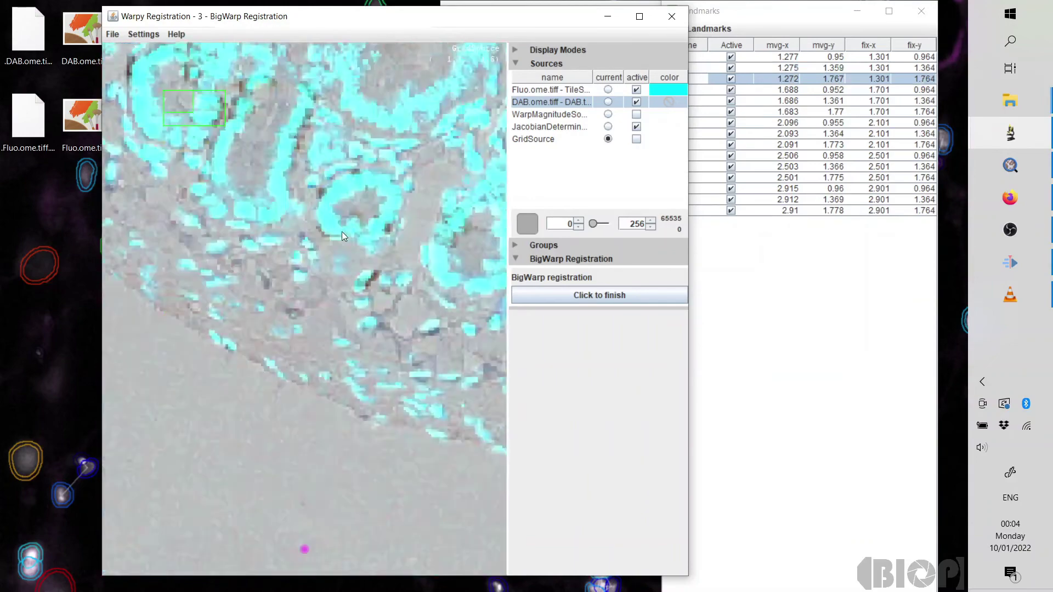
pyautogui.hotkey('ctrl', 'n')
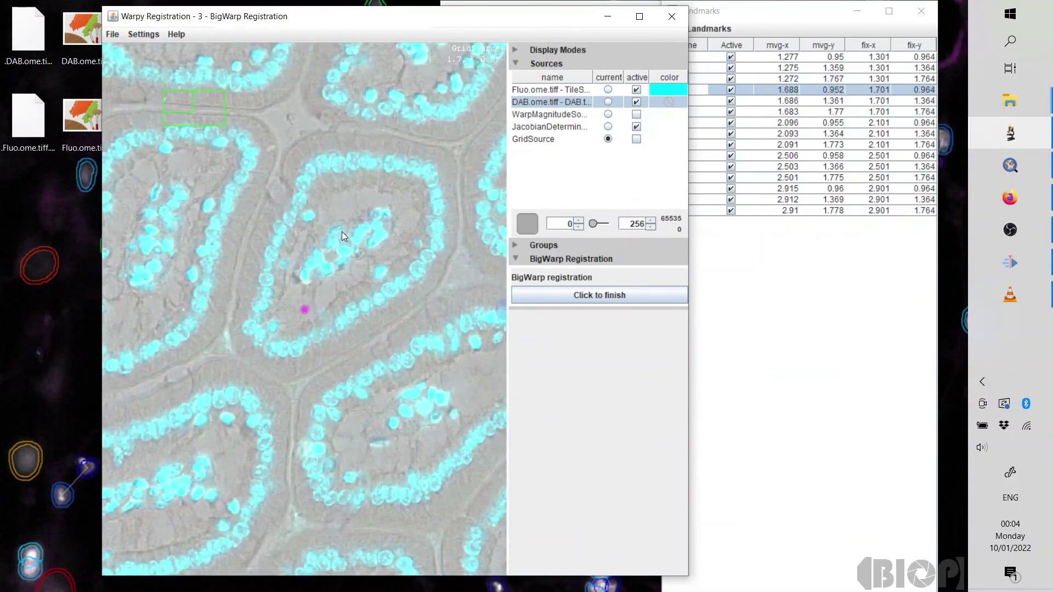
pyautogui.hotkey('ctrl', 'n')
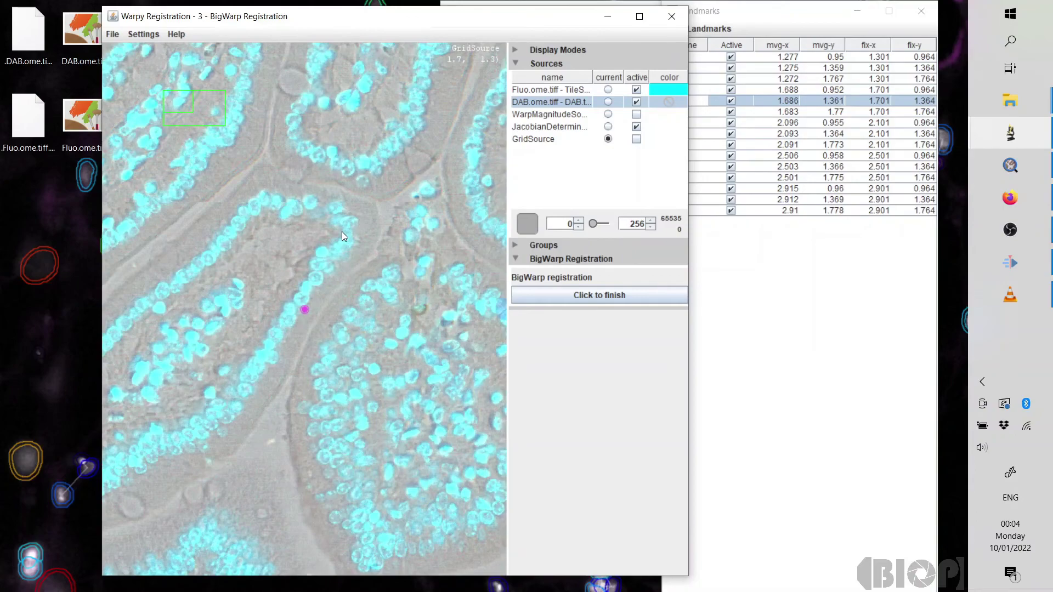
pyautogui.hotkey('ctrl', 'n')
pyautogui.hotkey('ctrl', 'n')
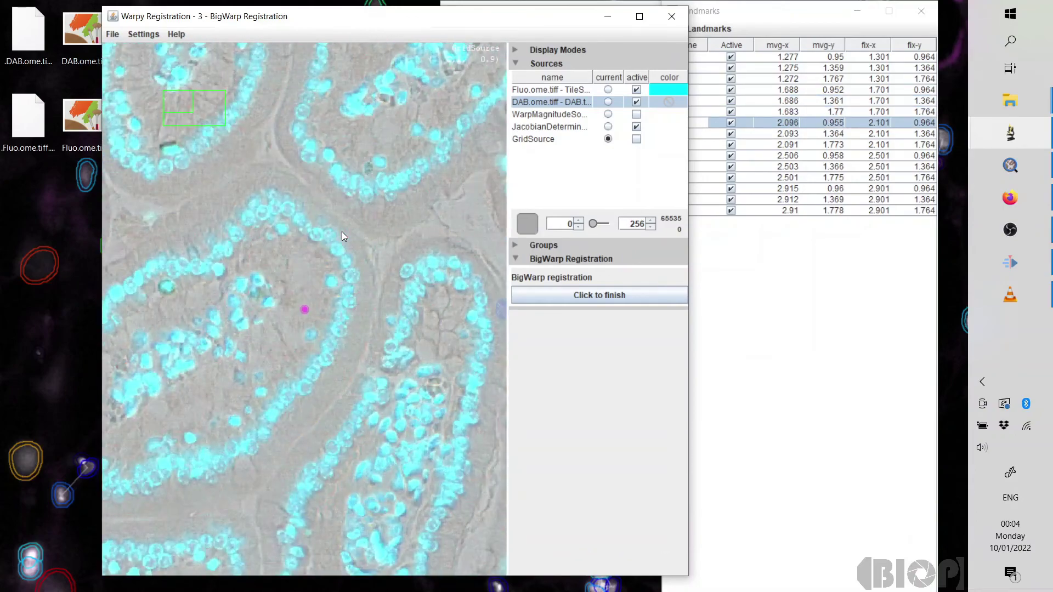
pyautogui.hotkey('ctrl', 'n')
pyautogui.hotkey('ctrl', 'n')
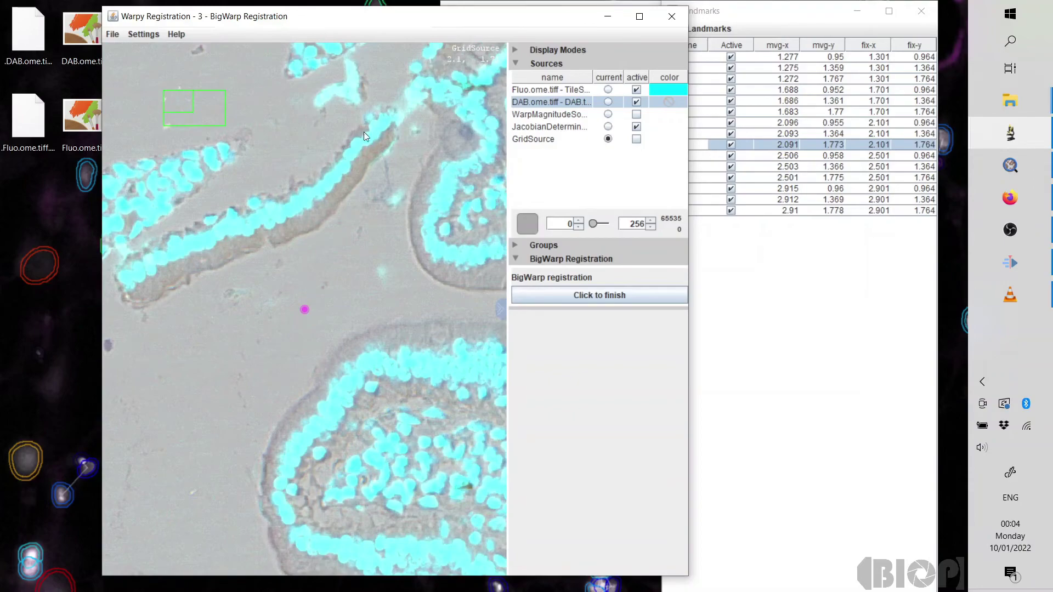
pyautogui.moveTo(364, 132); pyautogui.dragTo(270, 307)
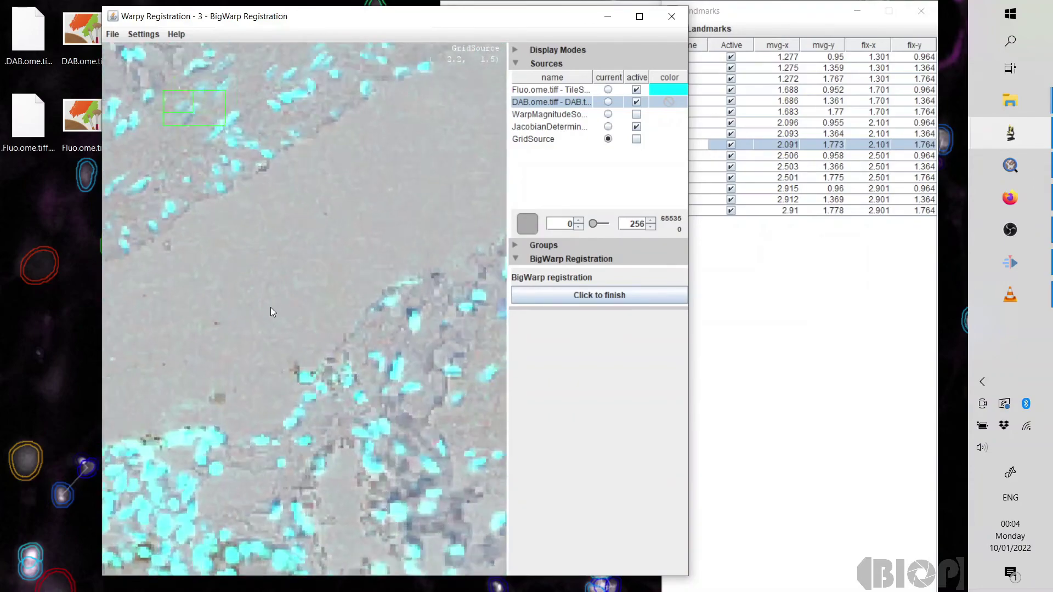
pyautogui.scroll(-1, 270, 309)
pyautogui.scroll(-3, 269, 308)
pyautogui.scroll(-2, 269, 309)
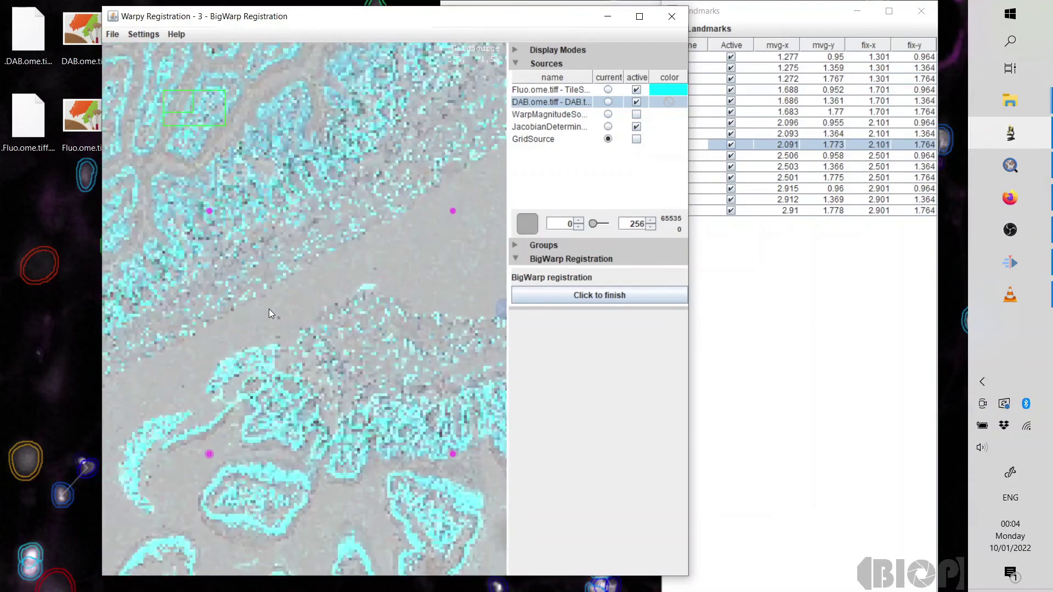
pyautogui.scroll(-2, 269, 308)
pyautogui.scroll(-2, 269, 308)
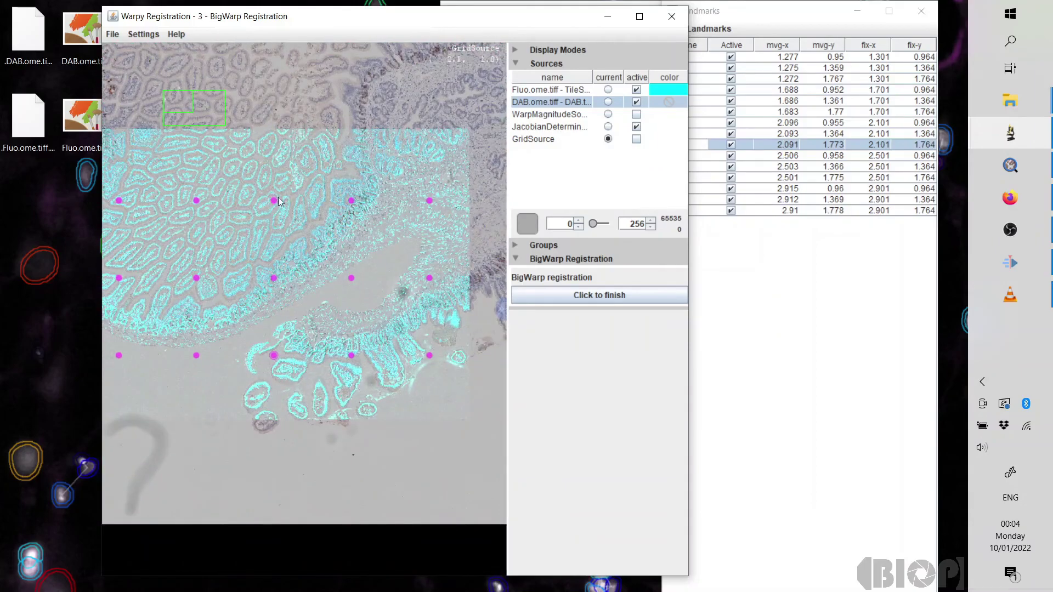
pyautogui.scroll(2, 321, 189)
pyautogui.scroll(1, 334, 187)
pyautogui.scroll(2, 343, 190)
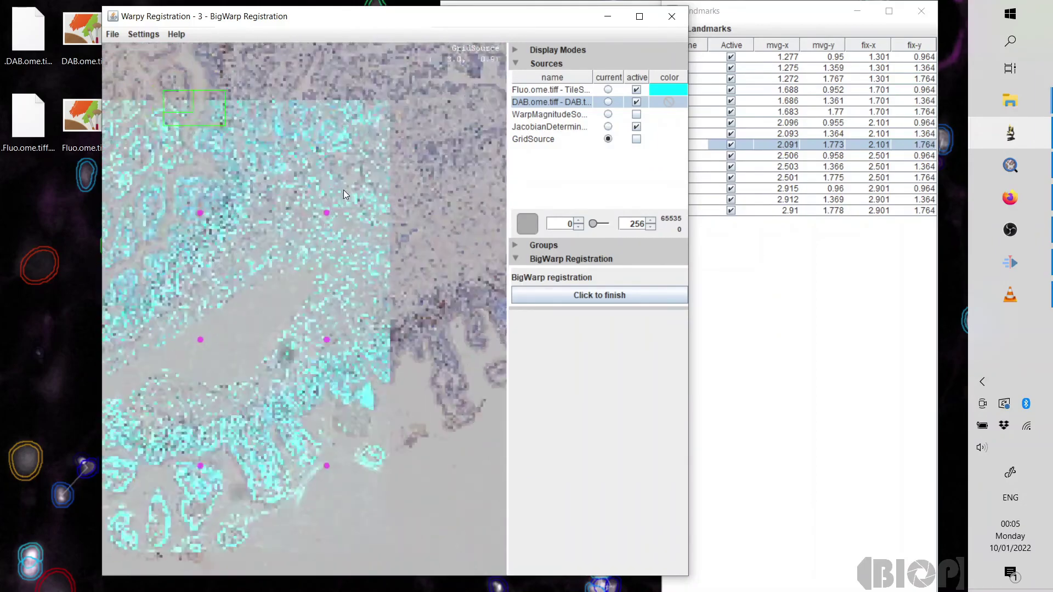
pyautogui.scroll(2, 339, 203)
pyautogui.scroll(2, 340, 204)
pyautogui.scroll(2, 340, 204)
pyautogui.scroll(1, 341, 205)
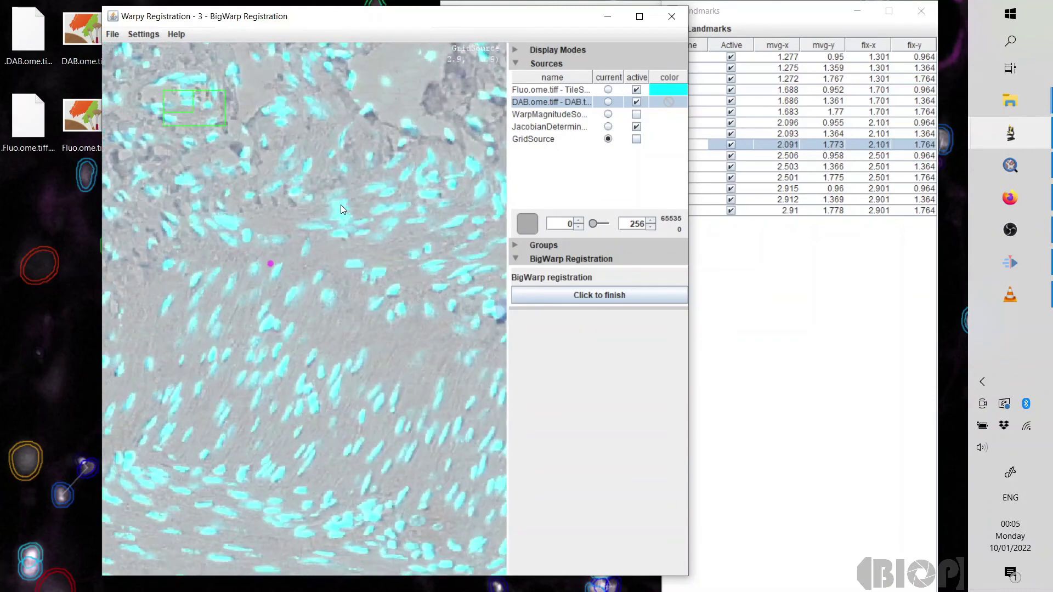
pyautogui.scroll(1, 341, 205)
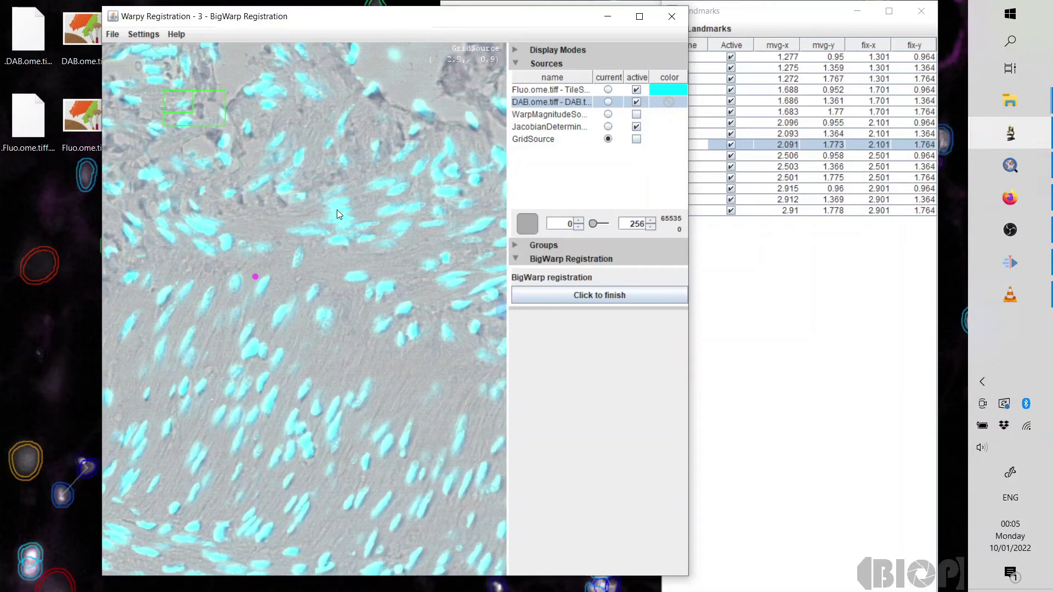
pyautogui.press('space')
pyautogui.hotkey('ctrl', 'n')
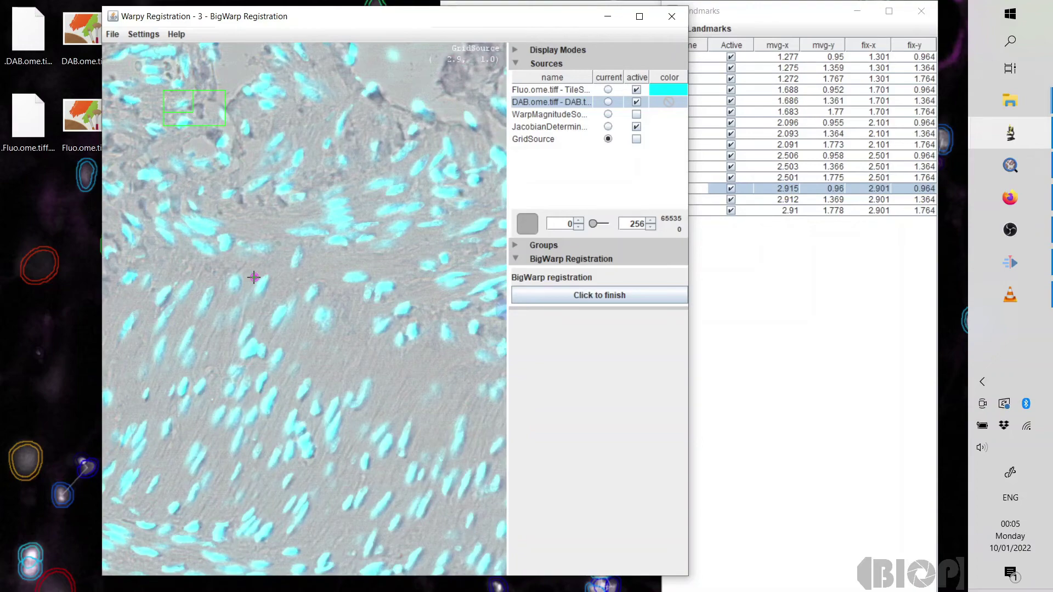
# Place three landmarks on the tissue between the glands, nudging the first into position.
pyautogui.press('space')
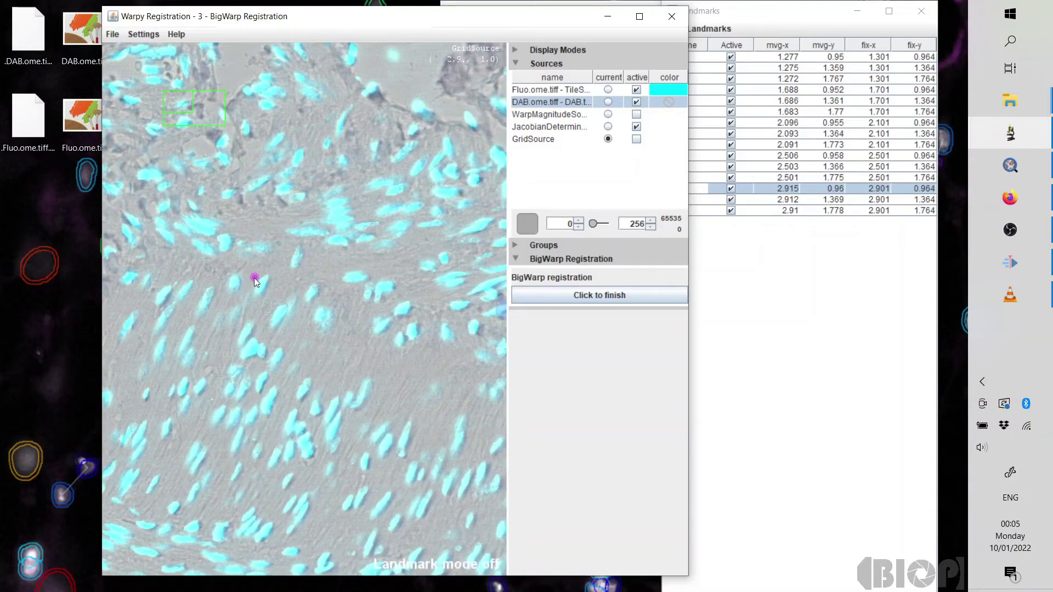
pyautogui.moveTo(248, 139)
pyautogui.mouseDown()
pyautogui.moveTo(351, 328)
pyautogui.moveTo(354, 245)
pyautogui.moveTo(371, 296)
pyautogui.mouseUp()
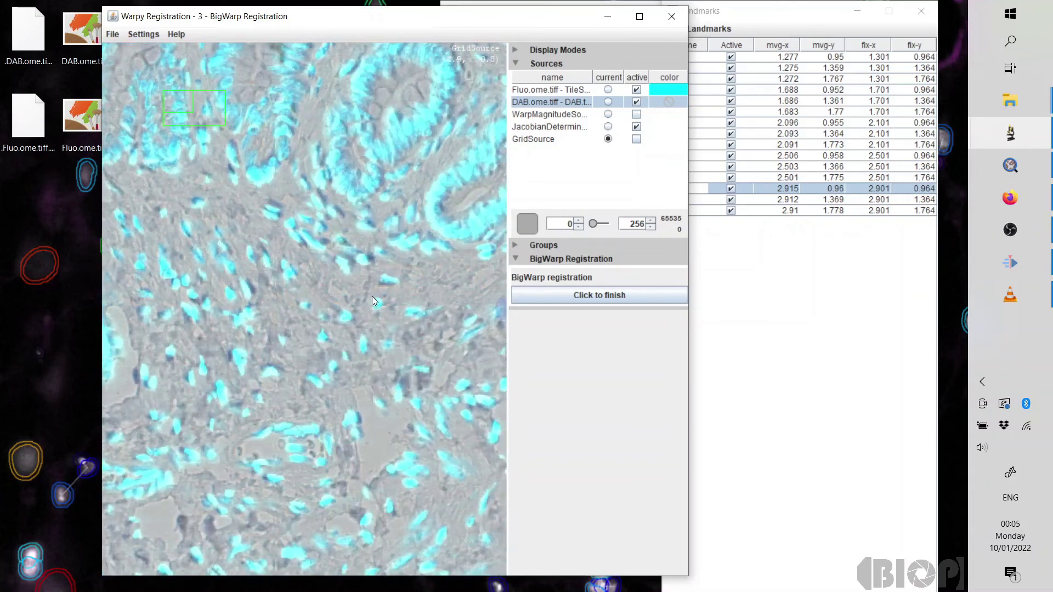
pyautogui.click(303, 209)
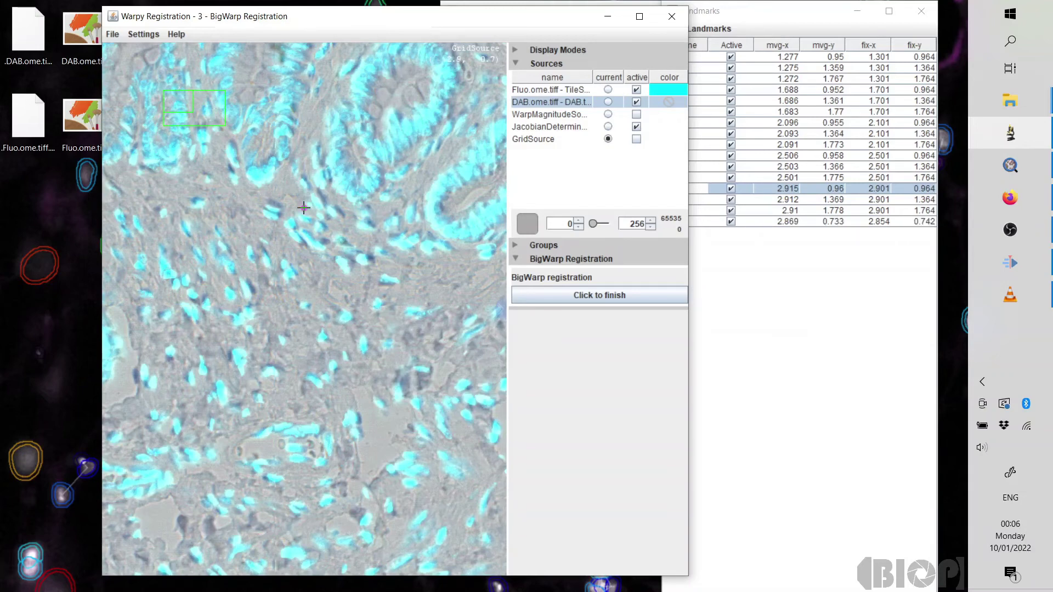
pyautogui.click(303, 209)
pyautogui.moveTo(306, 205); pyautogui.dragTo(310, 204)
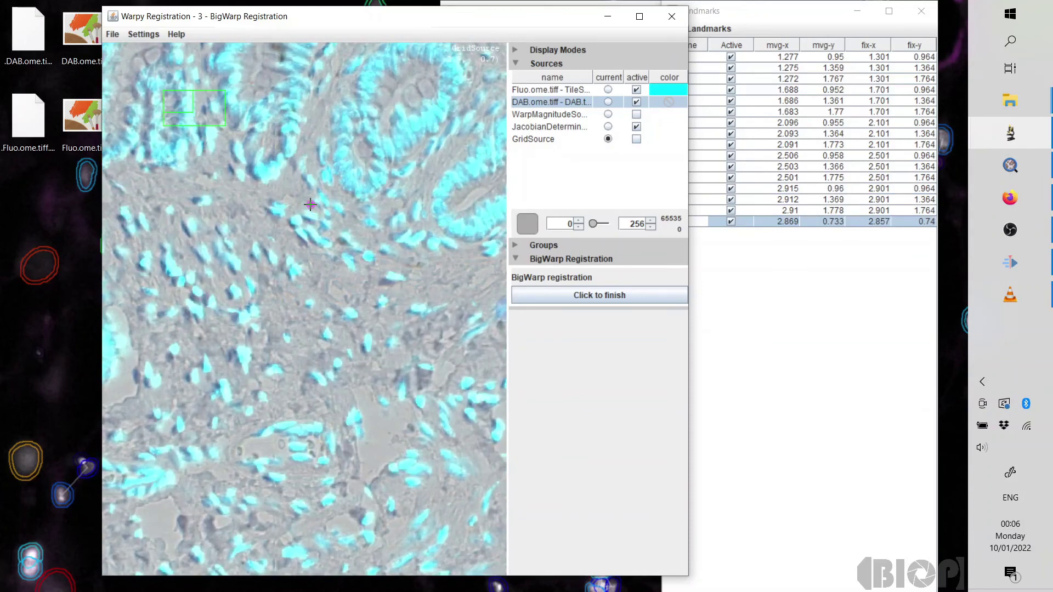
pyautogui.click(202, 255)
pyautogui.click(227, 99)
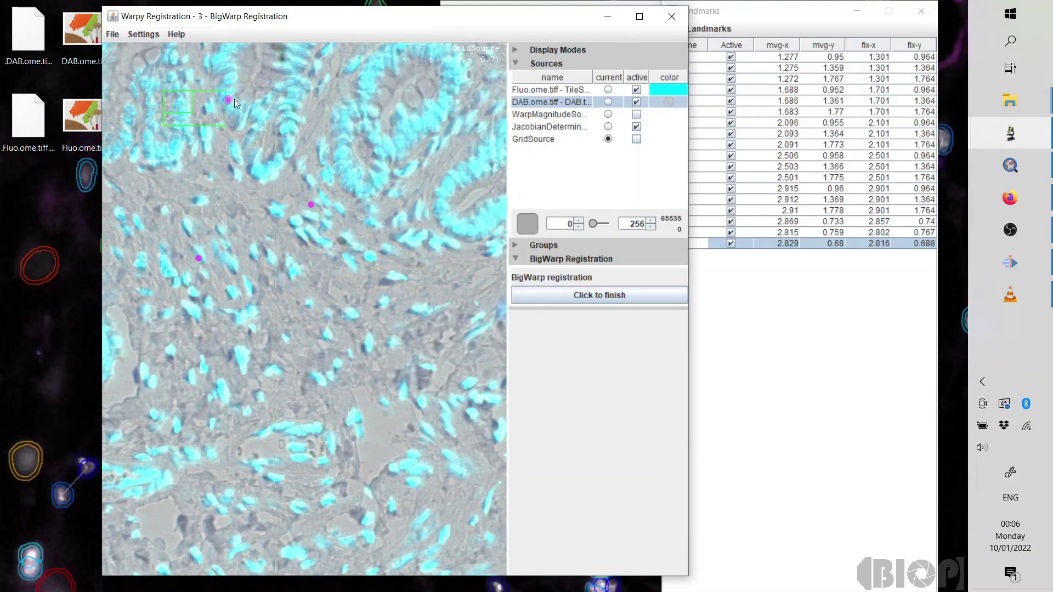
# Delete the Pt-17 landmark from the BigWarp Landmarks table.
pyautogui.click(737, 16)
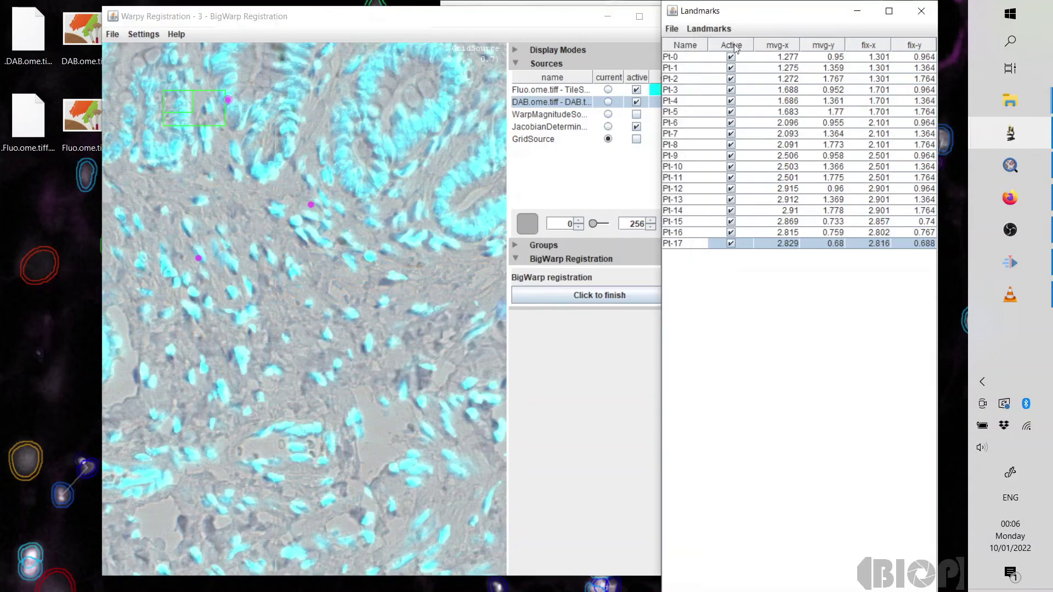
pyautogui.click(688, 248)
pyautogui.rightClick(689, 247)
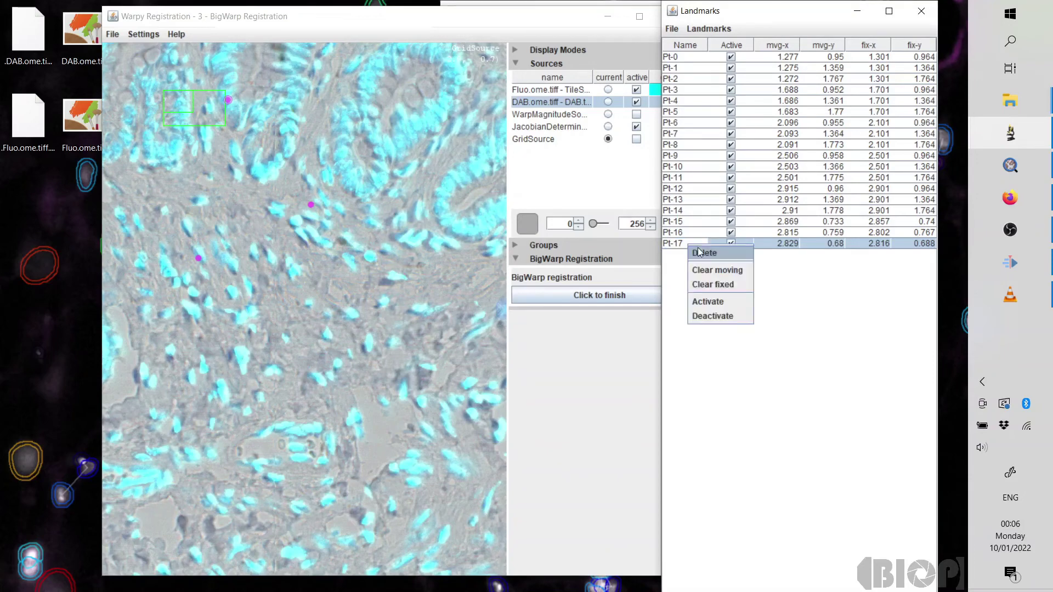
pyautogui.click(700, 255)
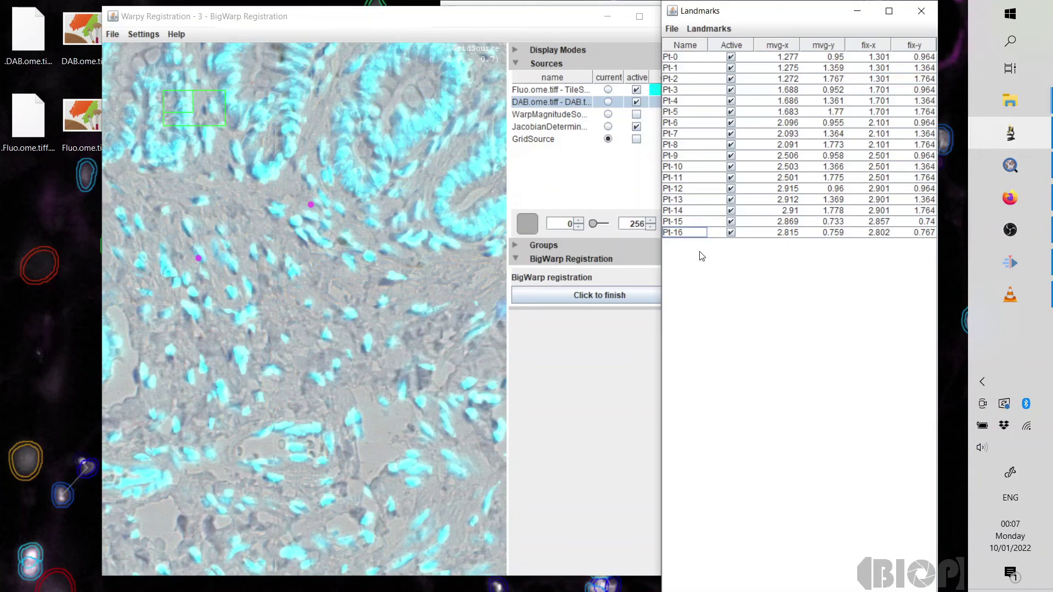
# Finish the BigWarp registration and check the log for the saved transform_2_1.json.
pyautogui.click(580, 300)
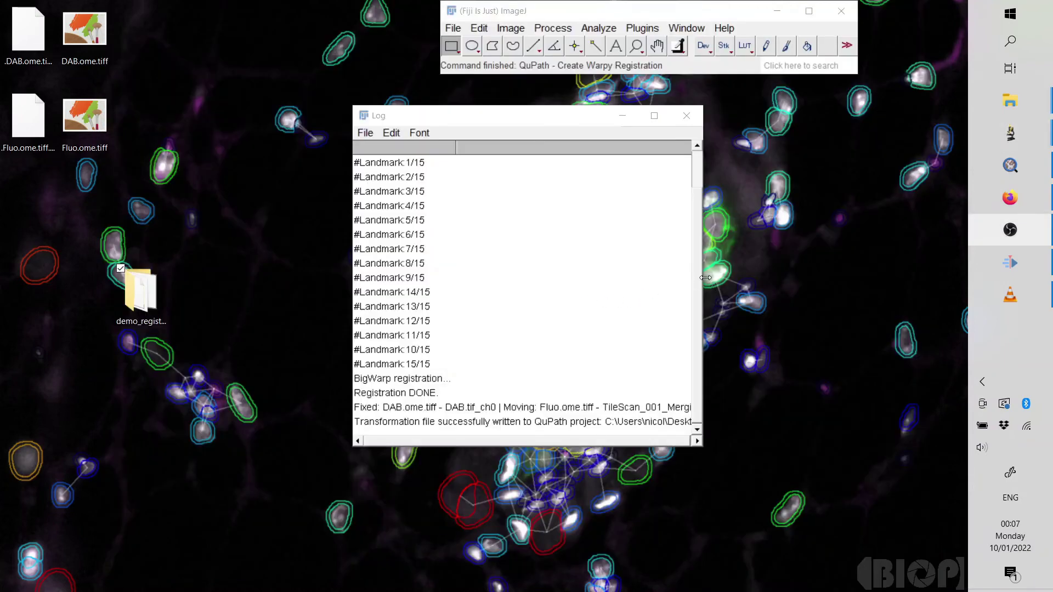
pyautogui.moveTo(706, 278); pyautogui.dragTo(944, 291)
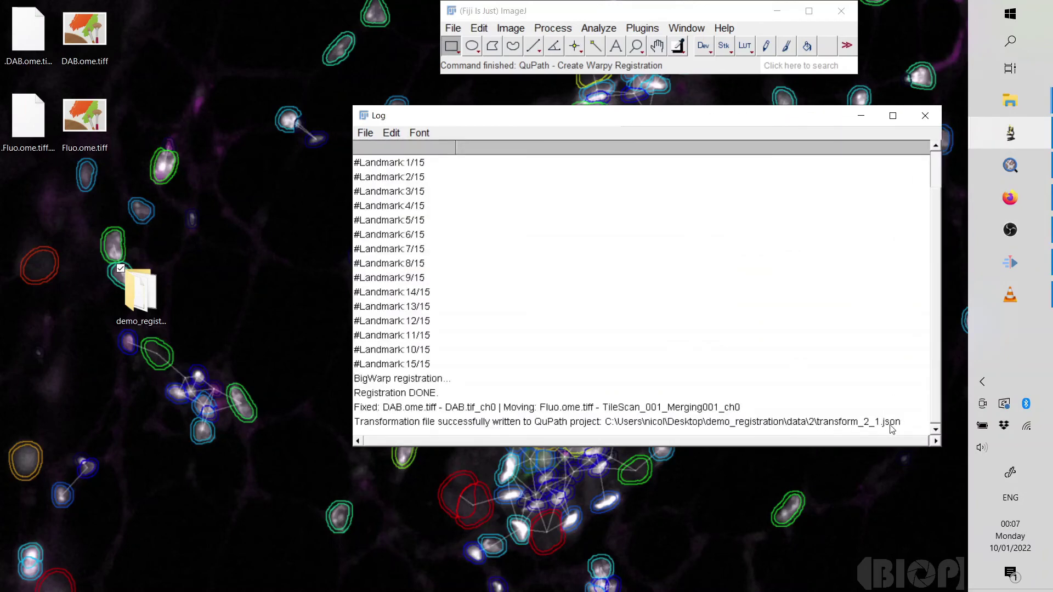
pyautogui.click(792, 69)
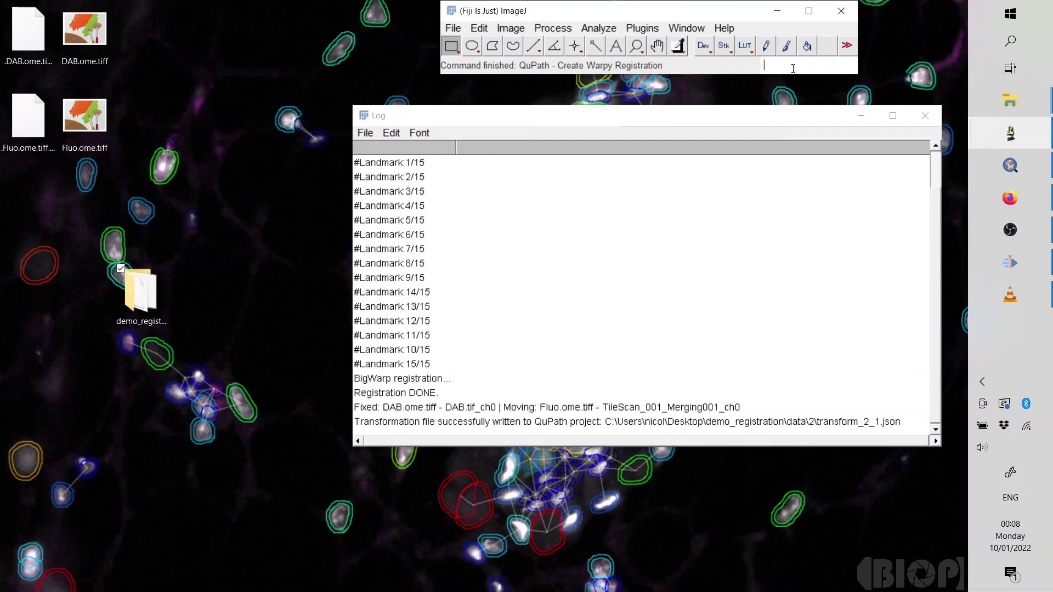
pyautogui.write('edit')
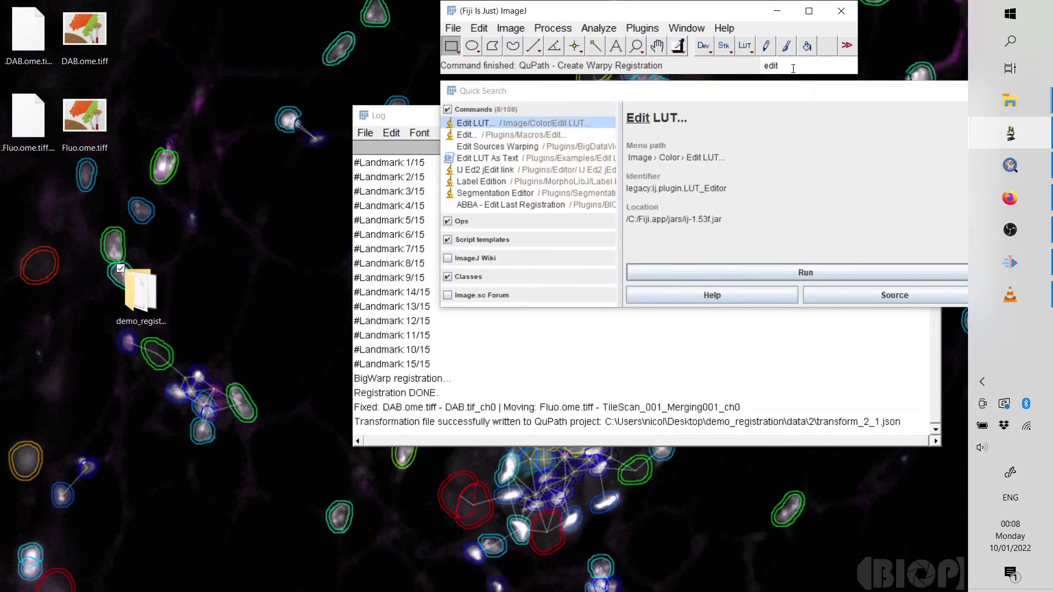
pyautogui.write(' warpy')
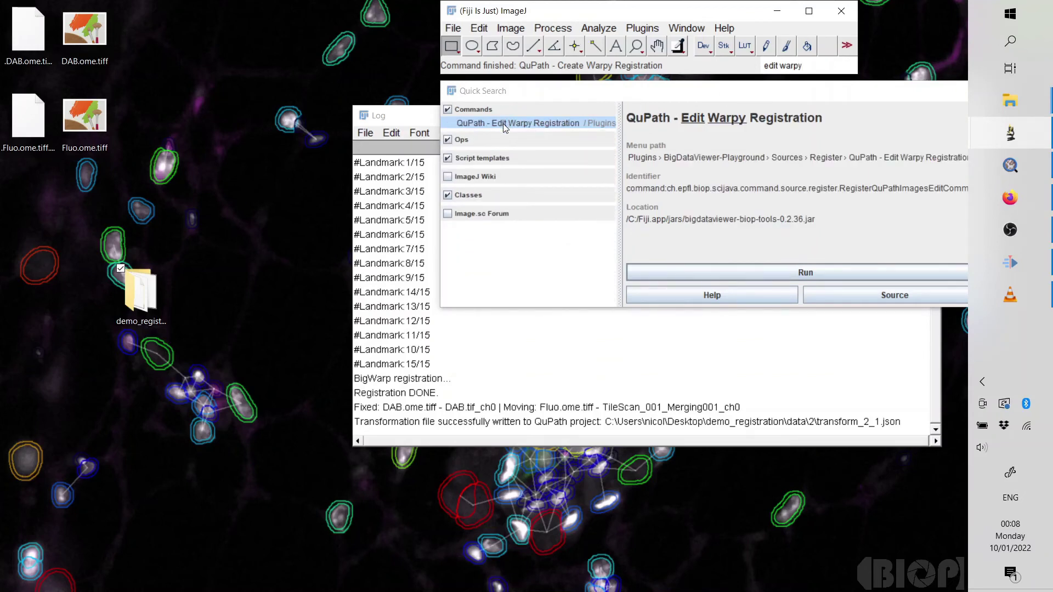
# Start Edit Warpy Registration with DAB.tif_ch0 fixed and Fluo TileScan_001_Merging001_ch0 moving.
pyautogui.click(781, 273)
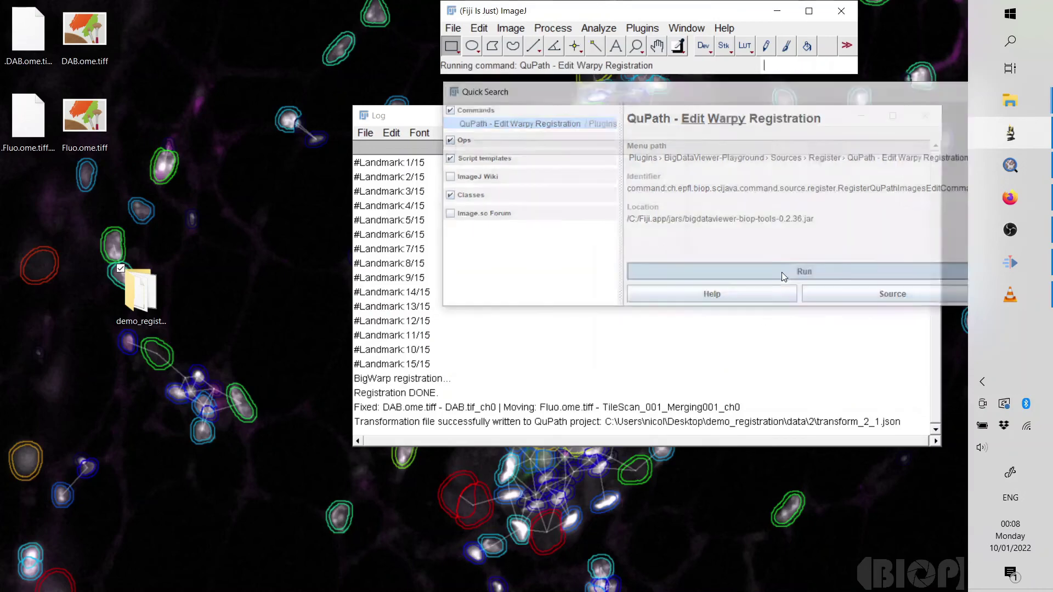
pyautogui.click(436, 218)
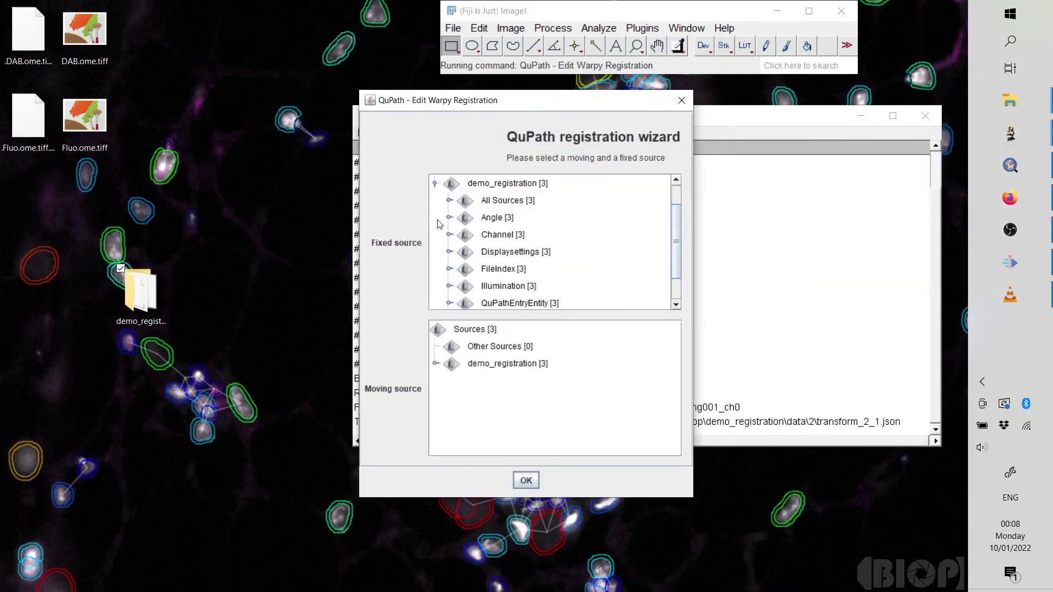
pyautogui.click(450, 202)
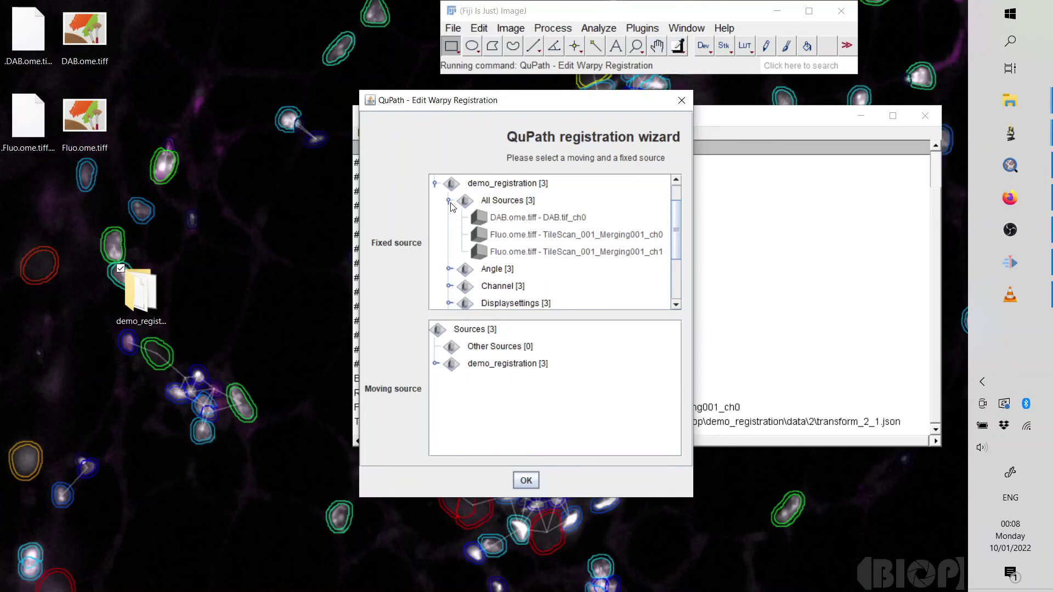
pyautogui.click(517, 225)
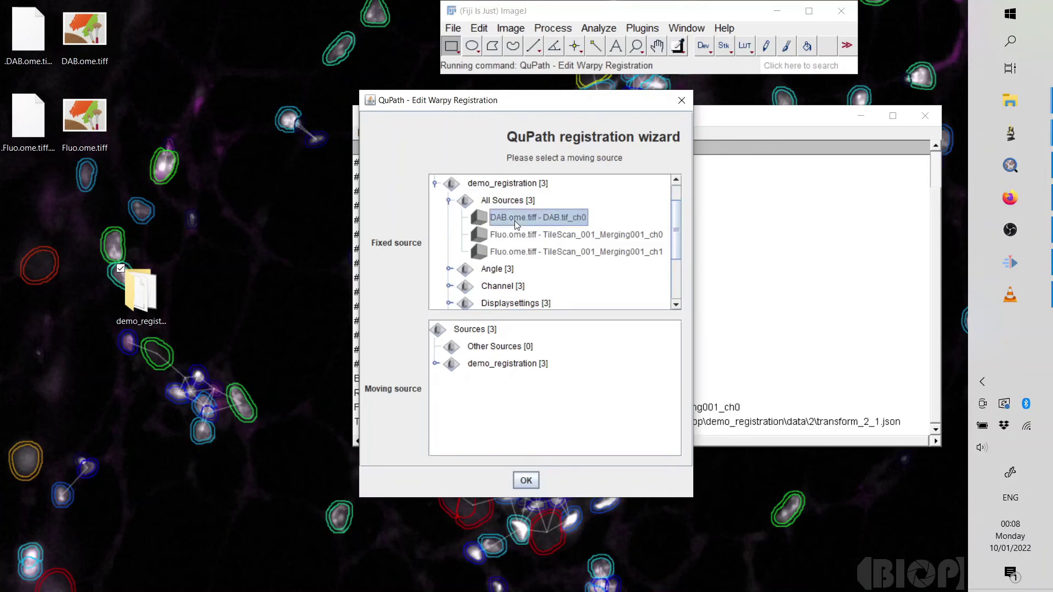
pyautogui.click(437, 365)
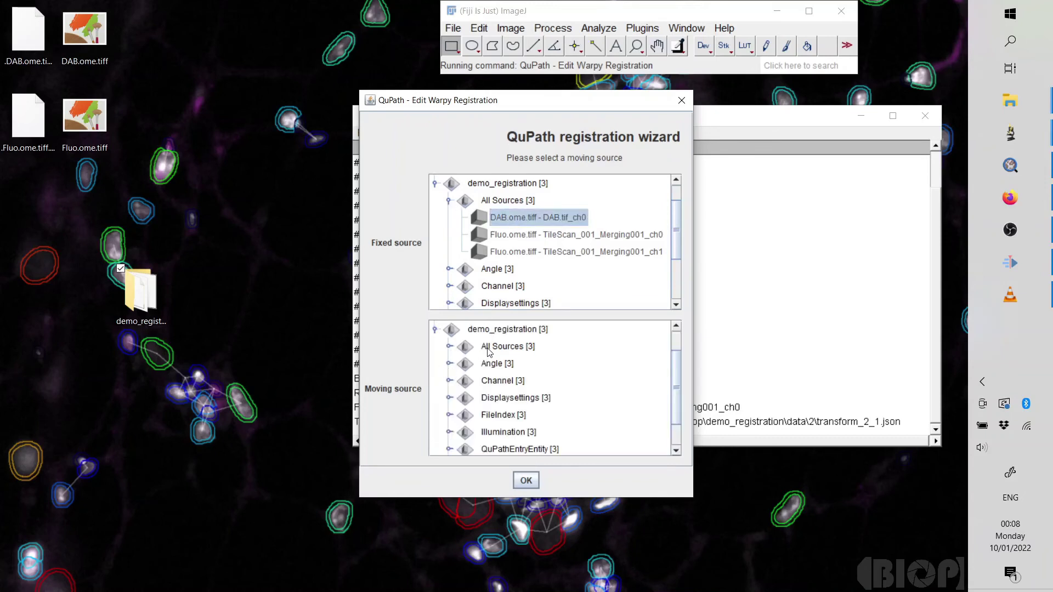
pyautogui.click(449, 347)
pyautogui.click(533, 385)
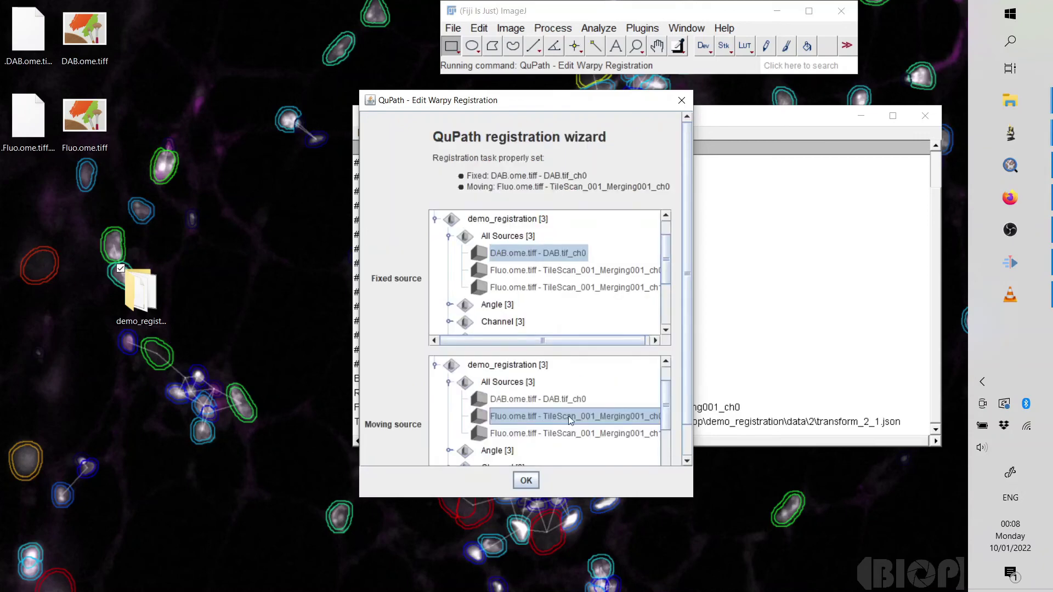
# Open the registration in BigWarp, enlarging the fixed viewer and widening the sources table.
pyautogui.click(526, 481)
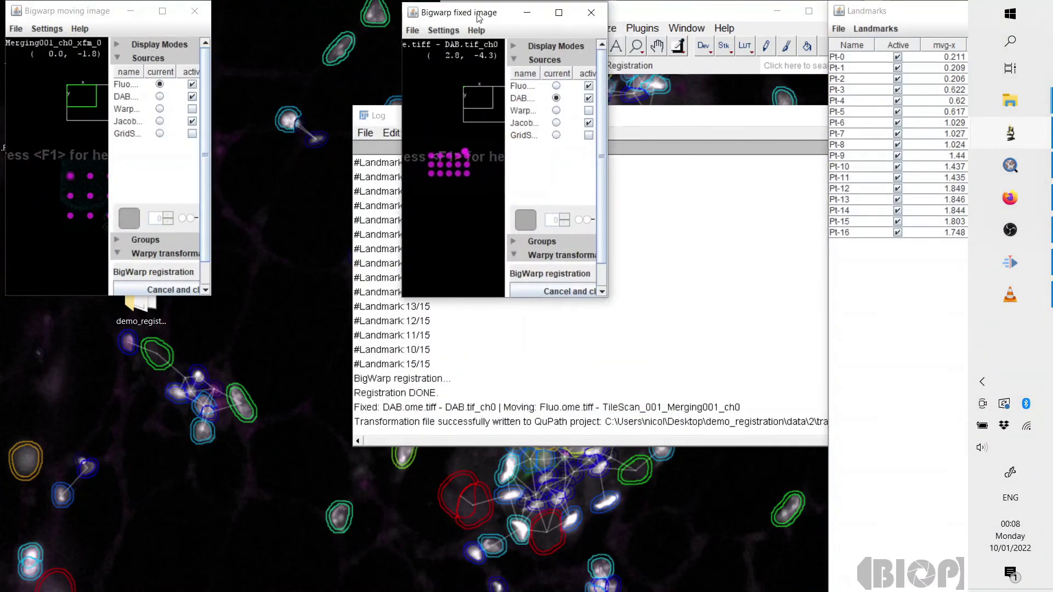
pyautogui.moveTo(484, 12); pyautogui.dragTo(338, 14)
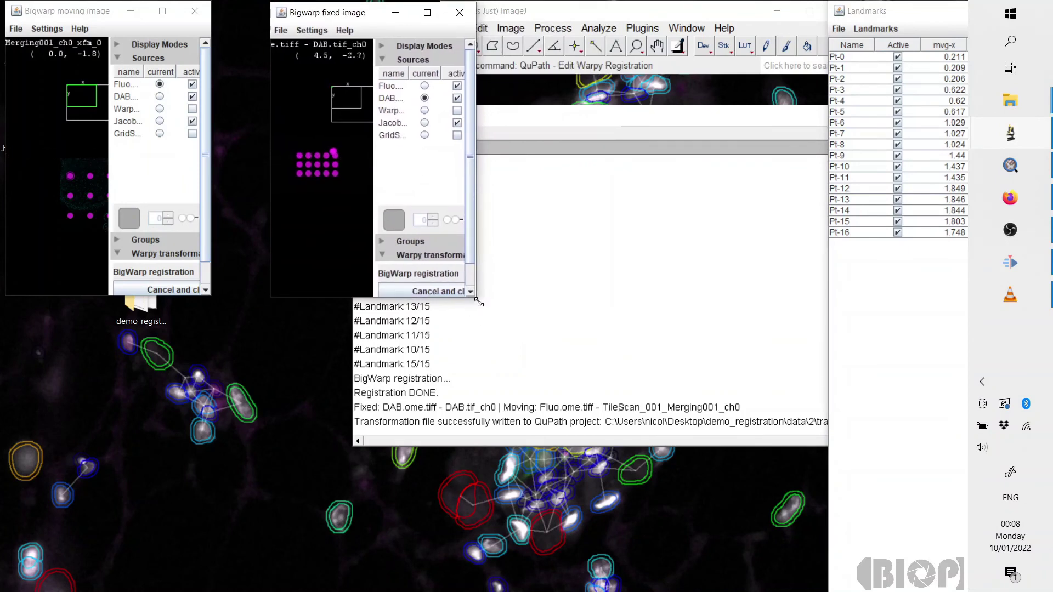
pyautogui.moveTo(476, 297)
pyautogui.mouseDown()
pyautogui.moveTo(724, 534)
pyautogui.moveTo(896, 566)
pyautogui.mouseUp()
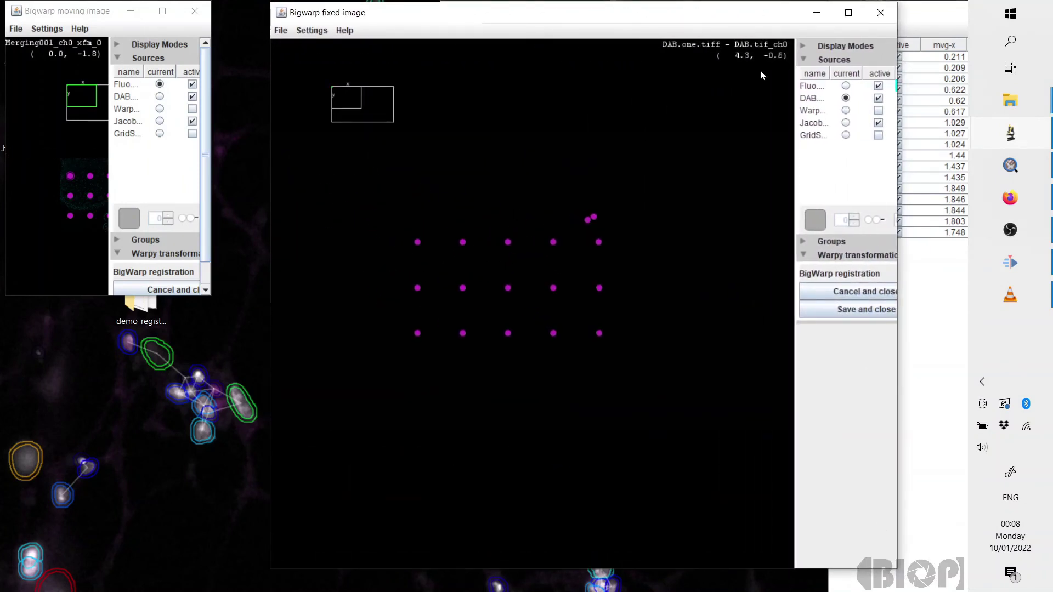
pyautogui.moveTo(697, 13); pyautogui.dragTo(603, 17)
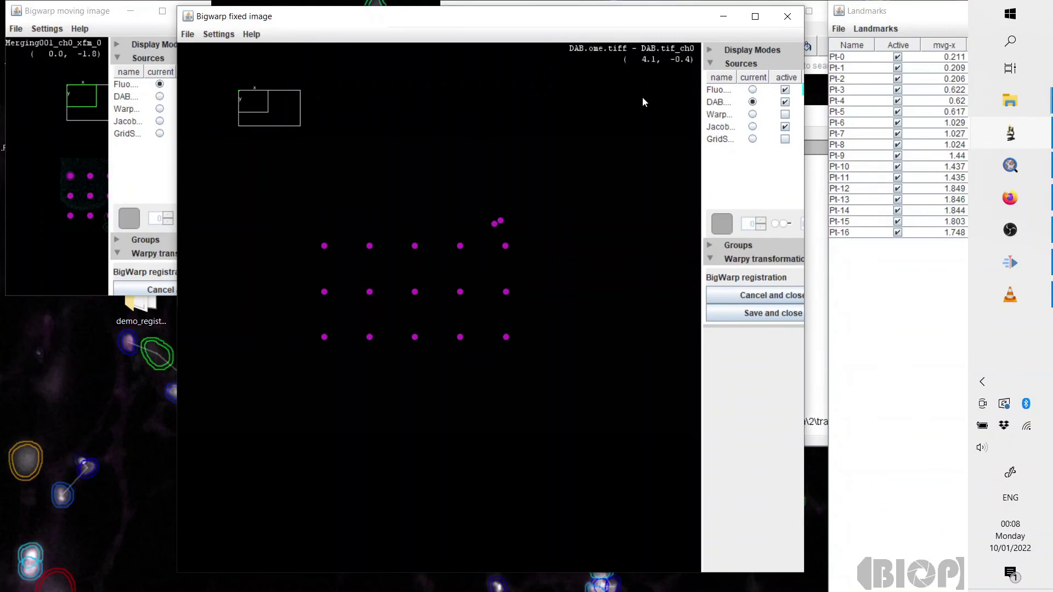
pyautogui.moveTo(700, 111); pyautogui.dragTo(568, 111)
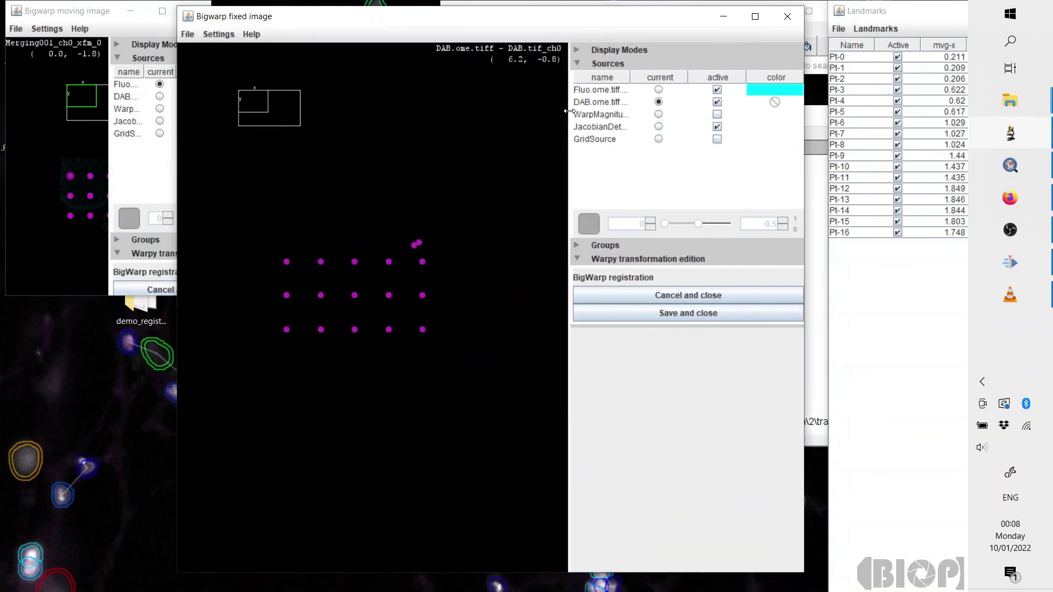
# Inspect the Fluo and DAB display settings and switch to fused view of the tissue.
pyautogui.click(605, 91)
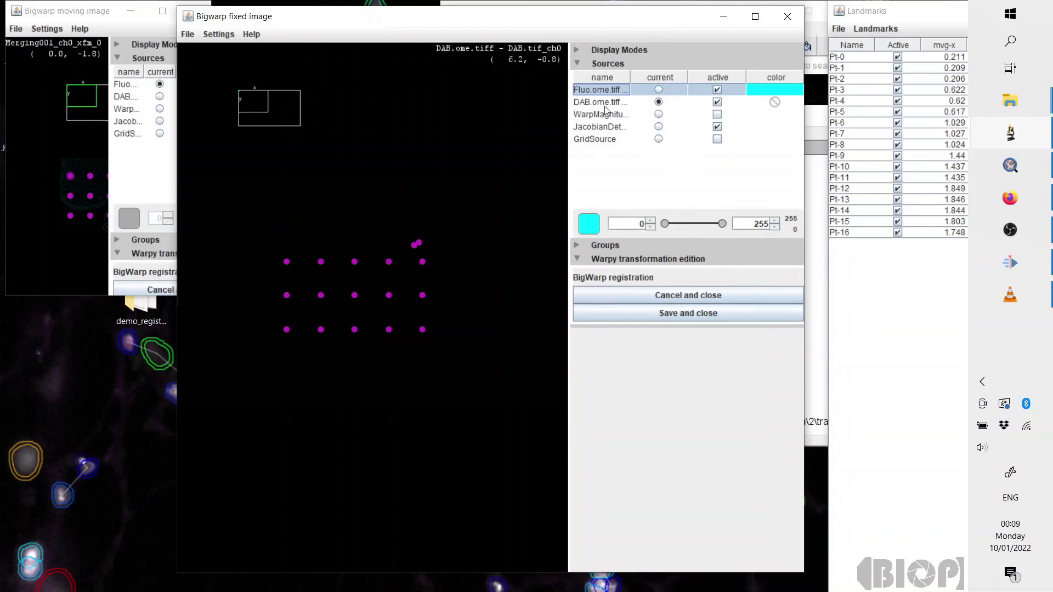
pyautogui.click(605, 105)
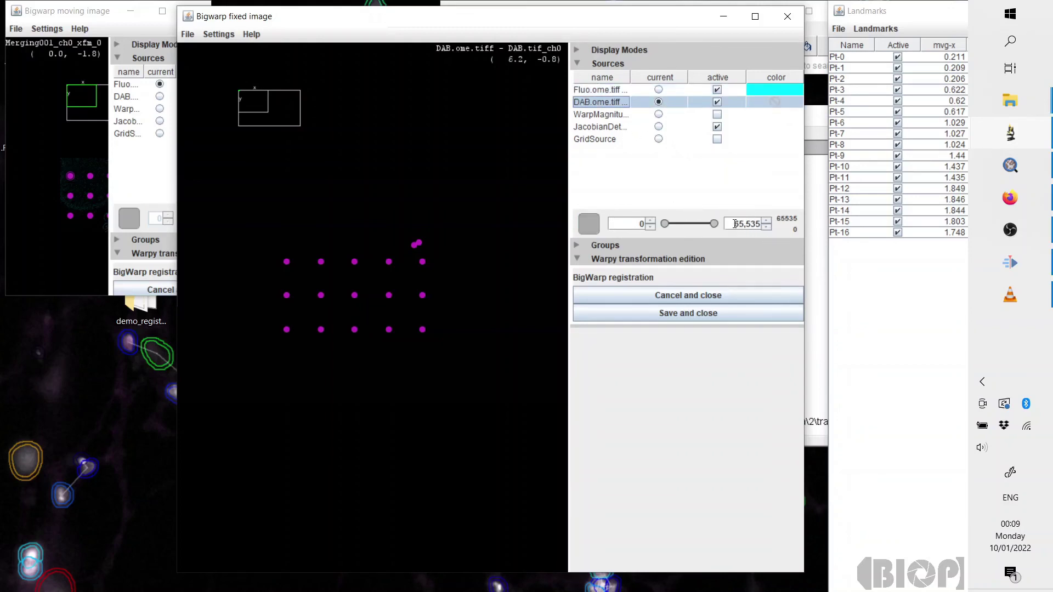
pyautogui.press('5')
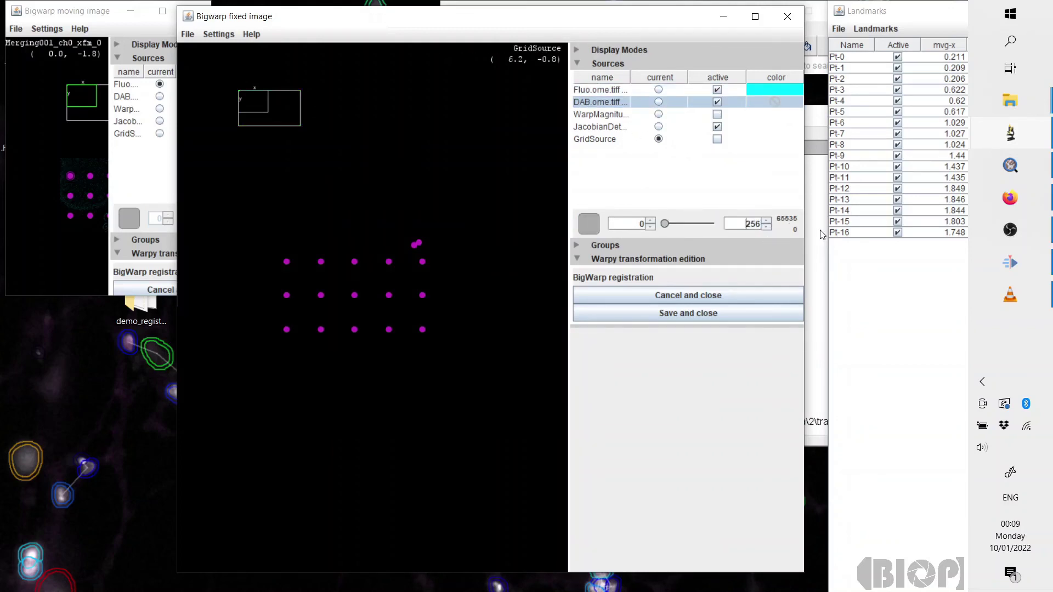
pyautogui.moveTo(418, 193); pyautogui.dragTo(410, 176)
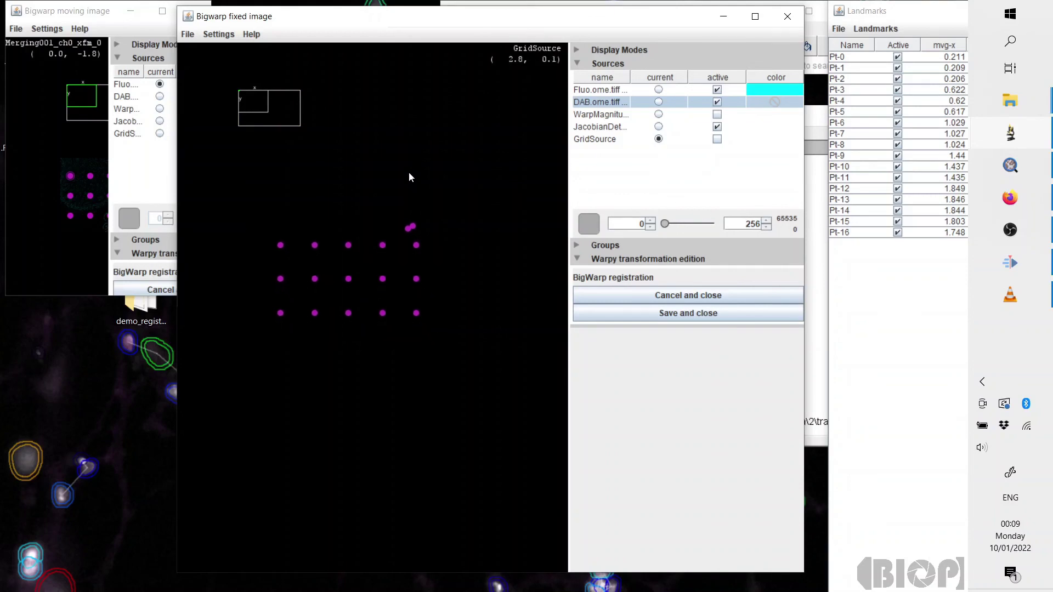
pyautogui.press('f')
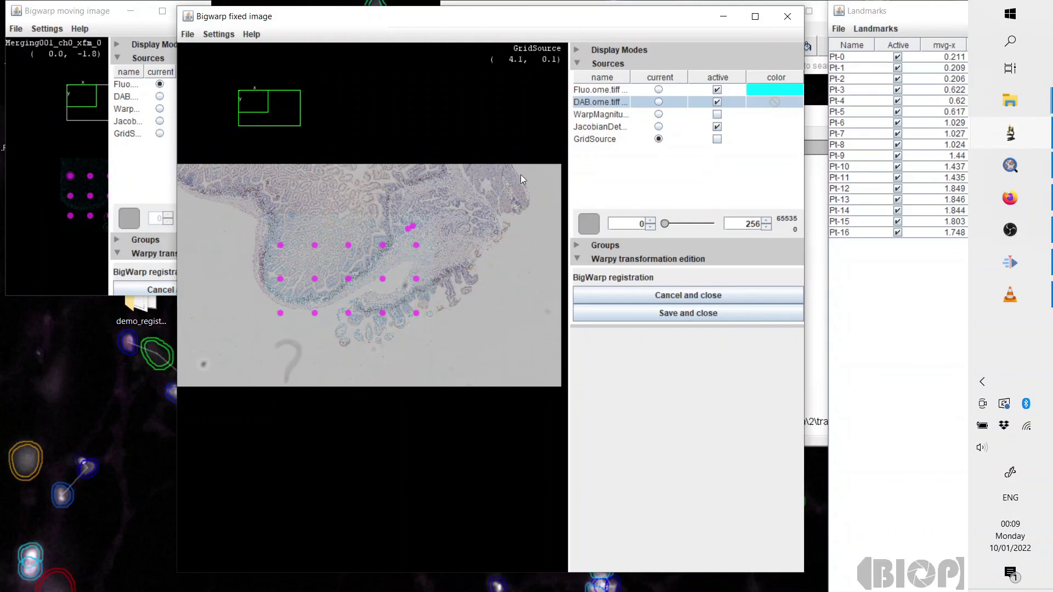
# Lower the Fluo display maximum to 50 to brighten the fluorescence overlay.
pyautogui.click(595, 91)
pyautogui.moveTo(750, 225); pyautogui.dragTo(836, 248)
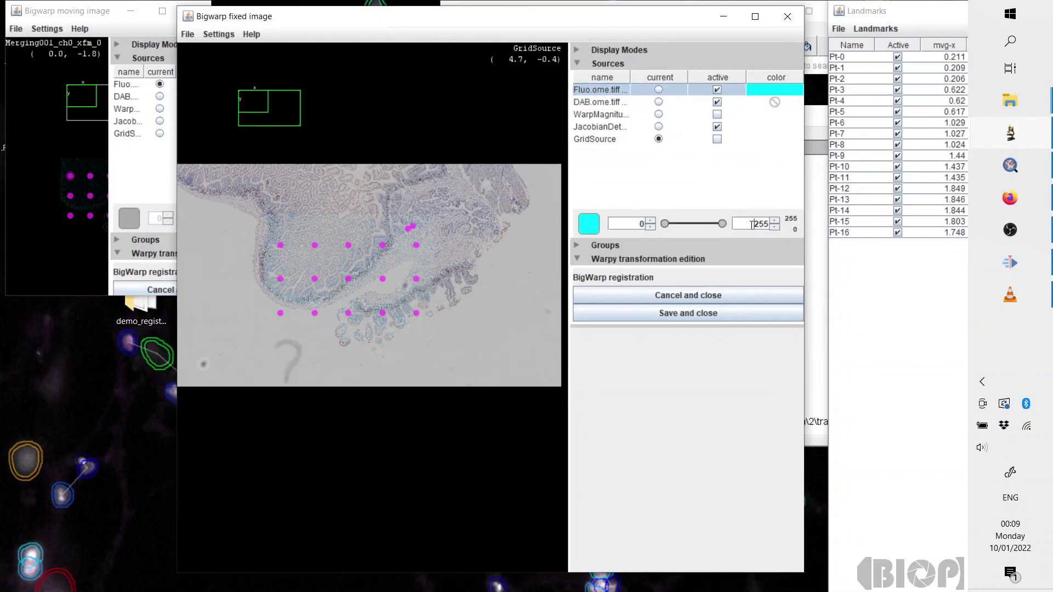
pyautogui.write('50')
pyautogui.press('Return')
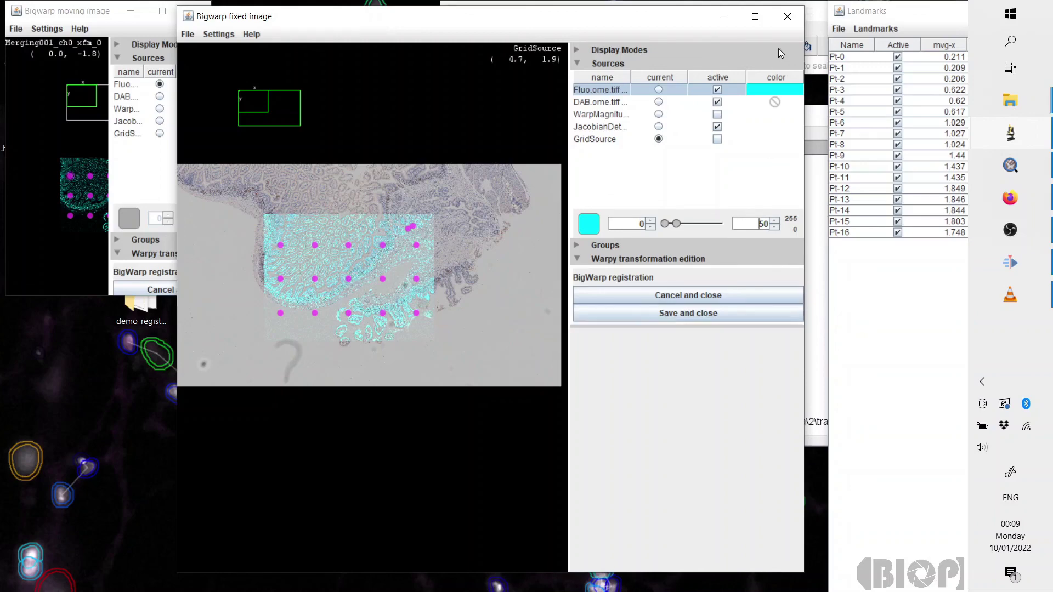
pyautogui.click(787, 17)
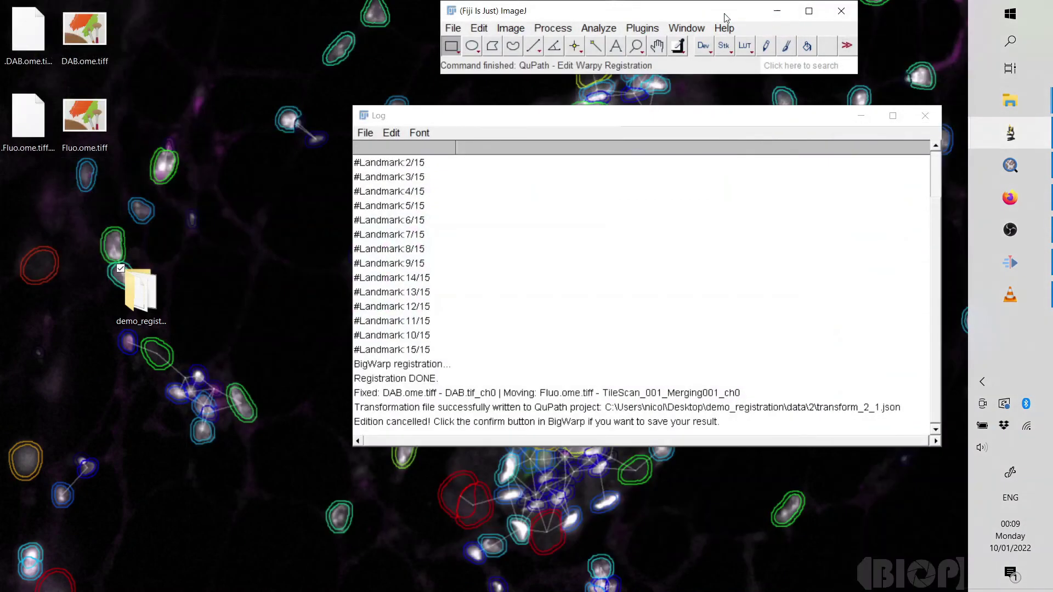